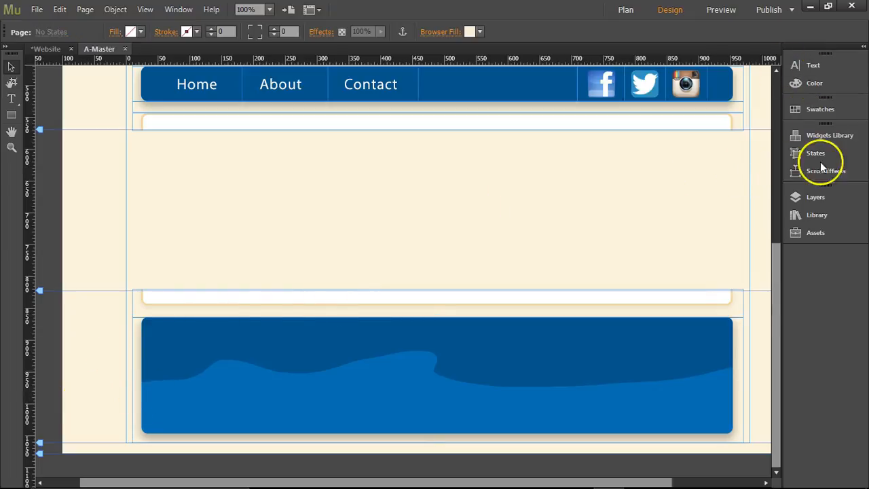
# - Show the contents of Layer 1 and toggle the visibility of button_08.png off and on again
pyautogui.click(814, 197)
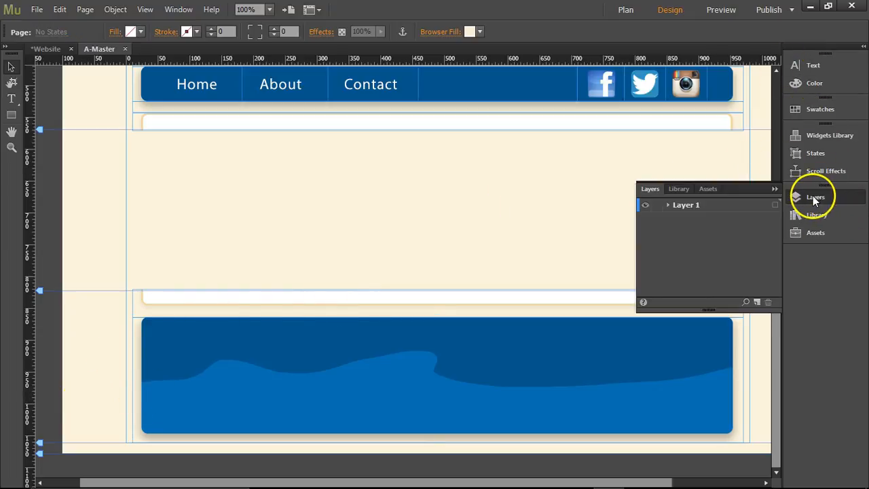
pyautogui.click(667, 205)
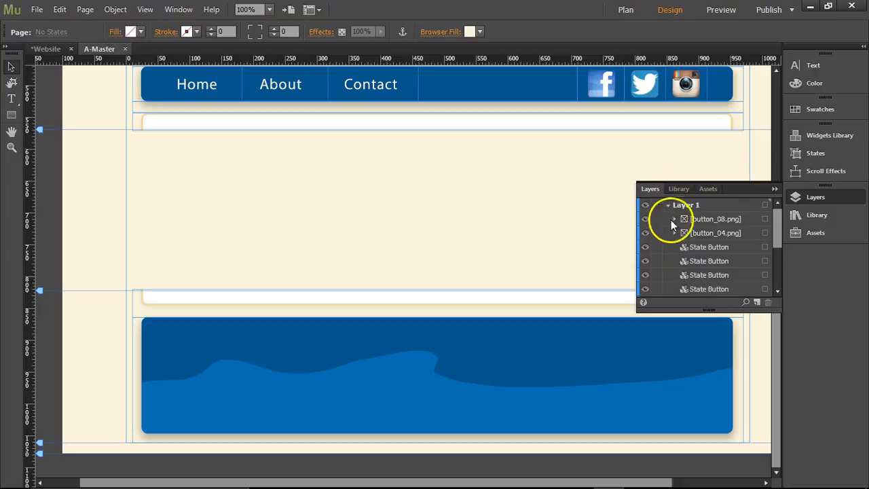
pyautogui.moveTo(778, 245); pyautogui.dragTo(776, 217)
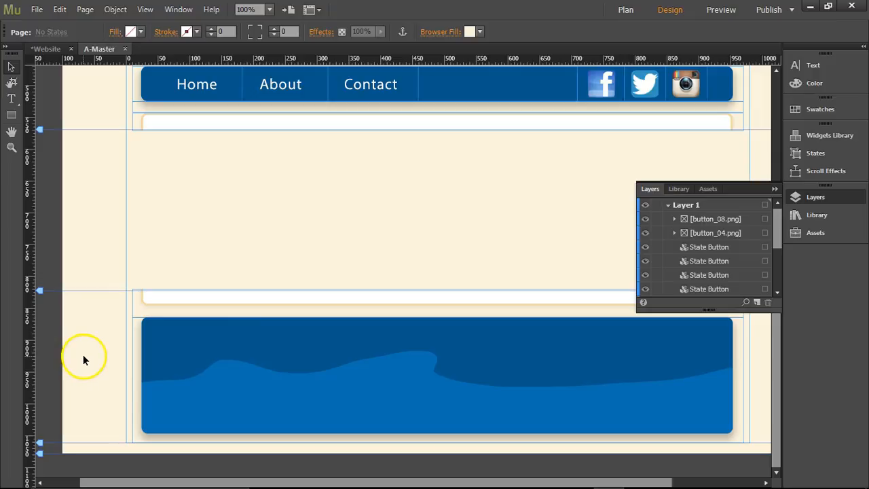
pyautogui.click(726, 216)
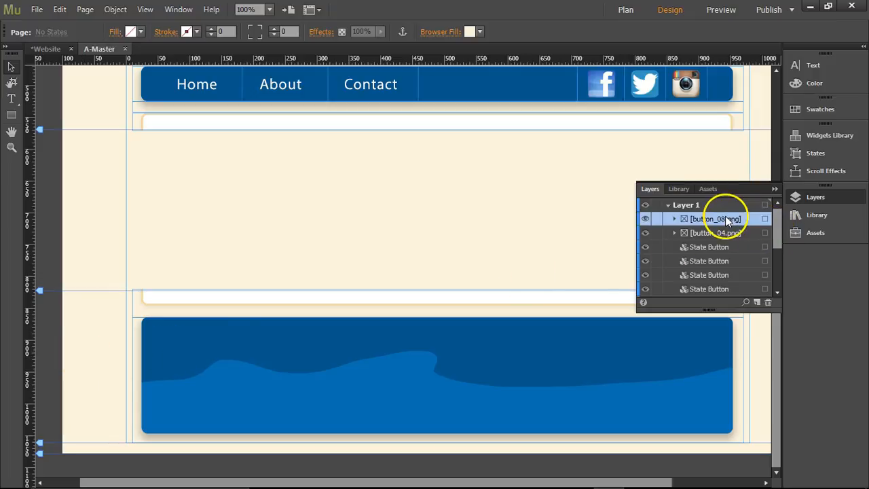
pyautogui.click(647, 219)
pyautogui.click(646, 219)
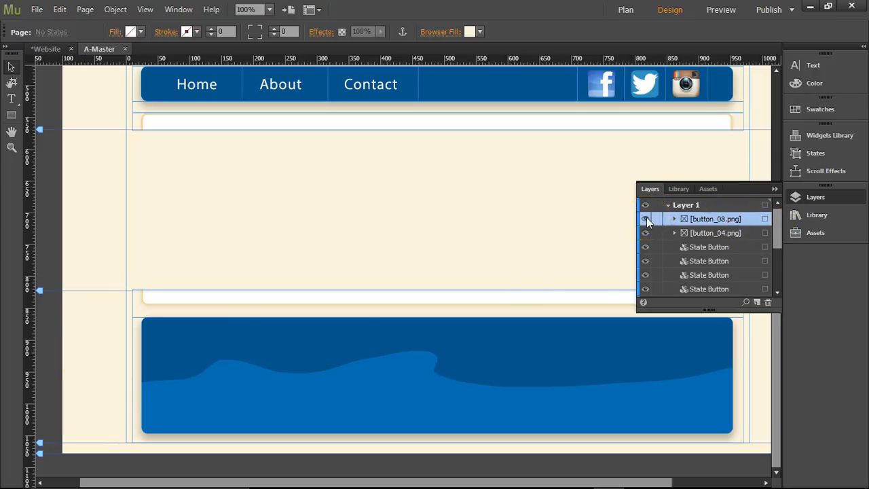
# - Draw a wide text frame across the upper part of the blue footer and enter "Home | About | Contact"
pyautogui.click(12, 98)
pyautogui.moveTo(80, 327); pyautogui.dragTo(663, 345)
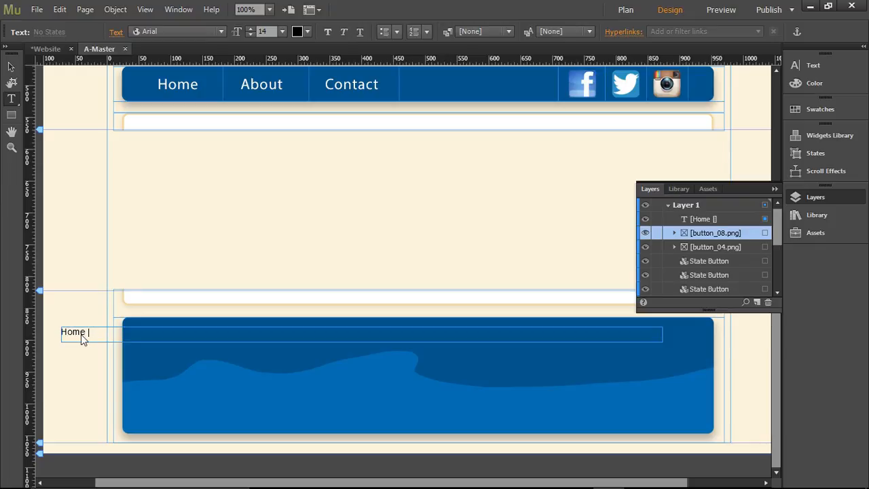
pyautogui.write('out | Contact')
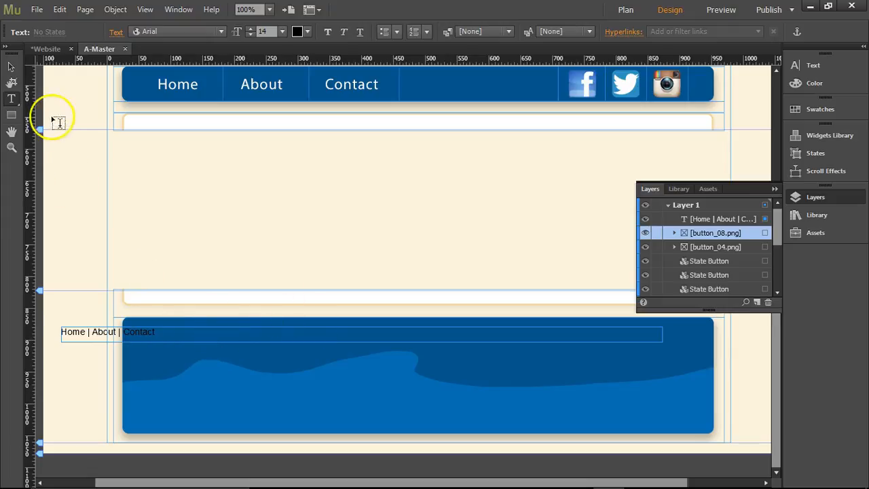
# - Color the "Home | About | Contact" footer text white (FFFFFF)
pyautogui.moveTo(161, 332); pyautogui.dragTo(42, 329)
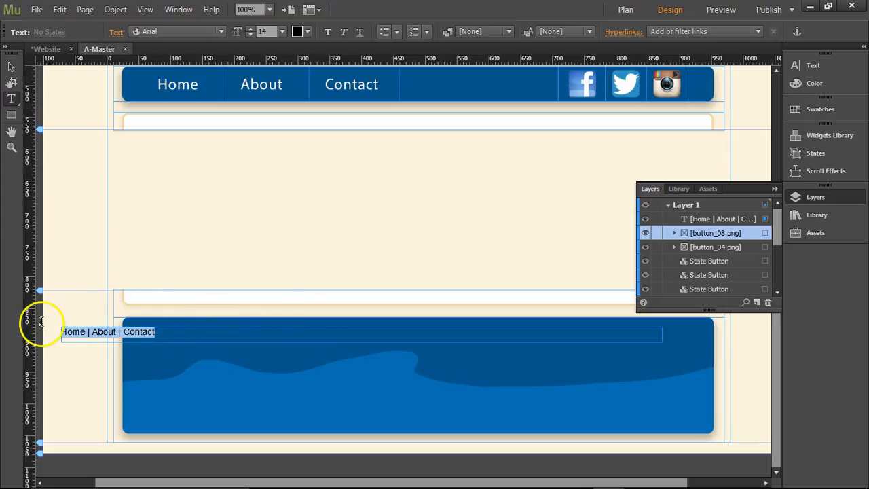
pyautogui.click(303, 33)
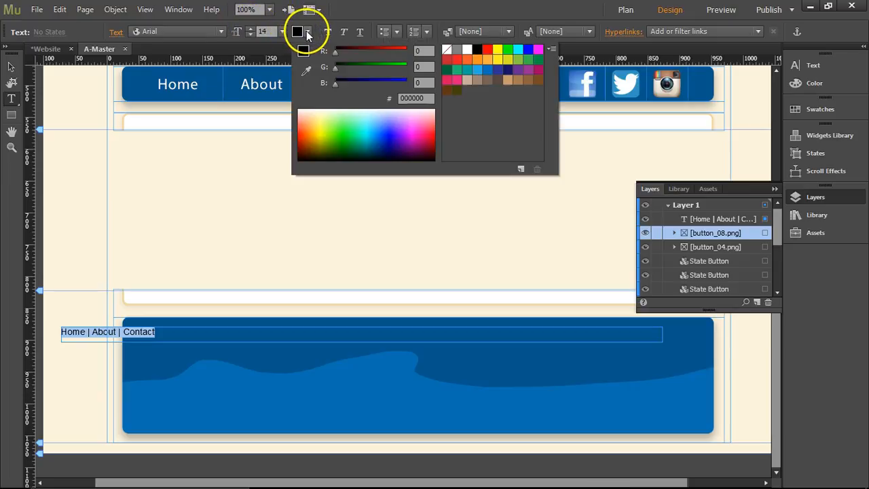
pyautogui.click(467, 49)
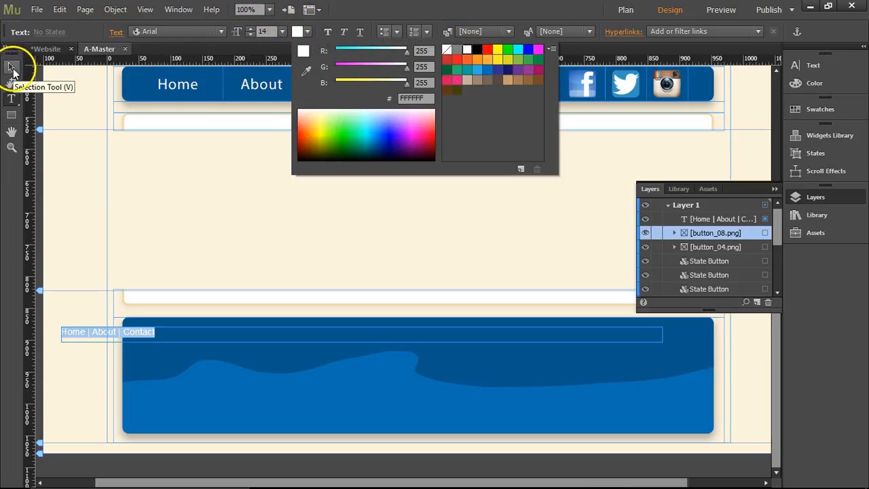
pyautogui.click(179, 330)
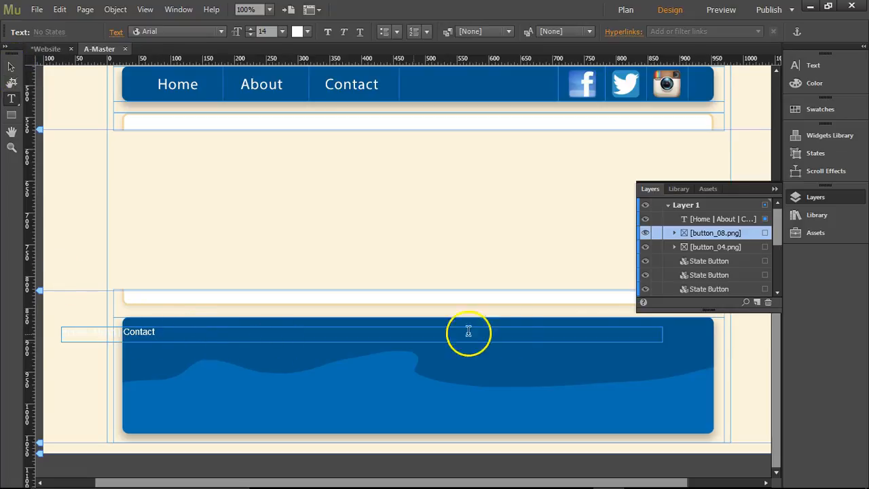
# - Move the text frame inside the blue footer to about X 58, Y 903, and resize it to cover roughly the footer's left half
pyautogui.click(11, 67)
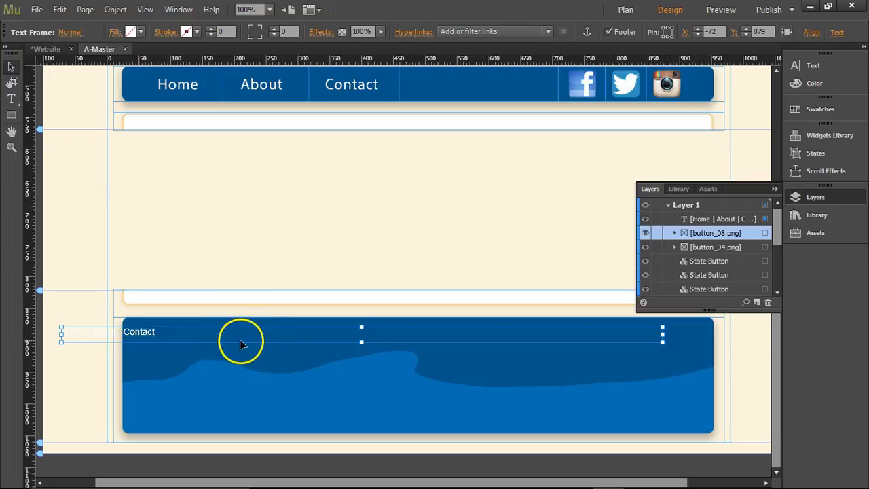
pyautogui.moveTo(662, 334); pyautogui.dragTo(249, 346)
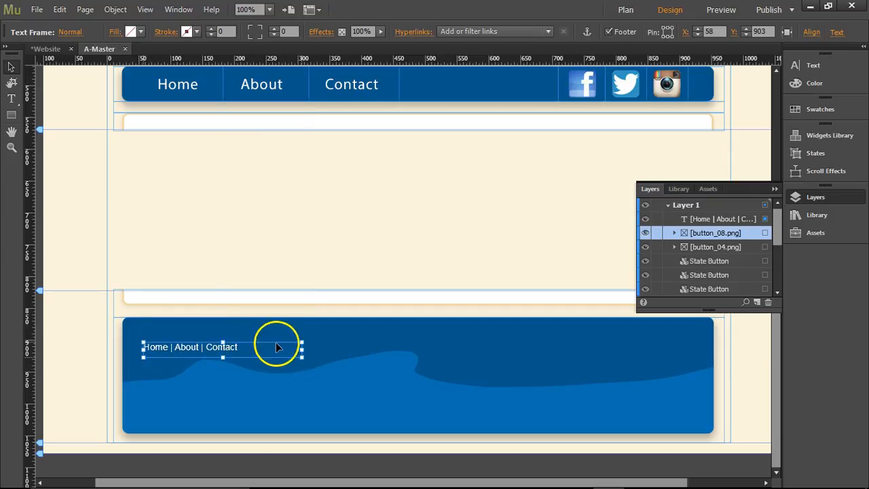
pyautogui.moveTo(301, 357); pyautogui.dragTo(418, 394)
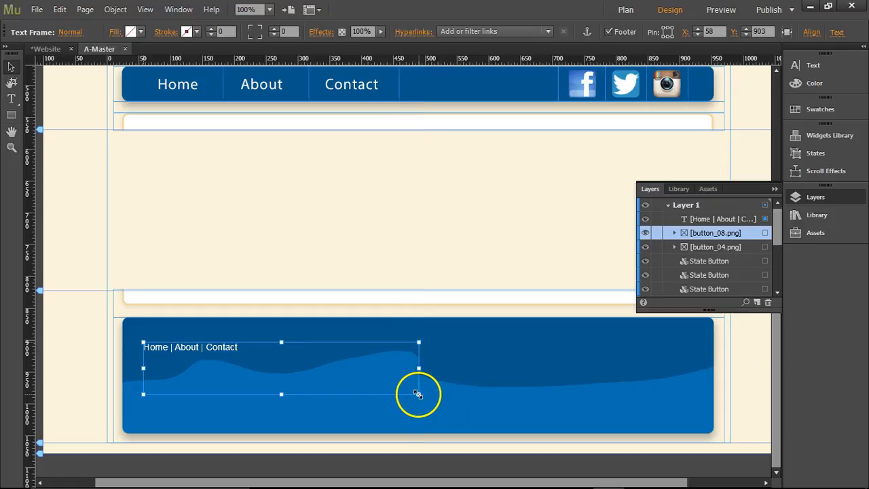
# - Set the footer text's font size to 16 and add extra spaces around the separators between the words
pyautogui.click(11, 98)
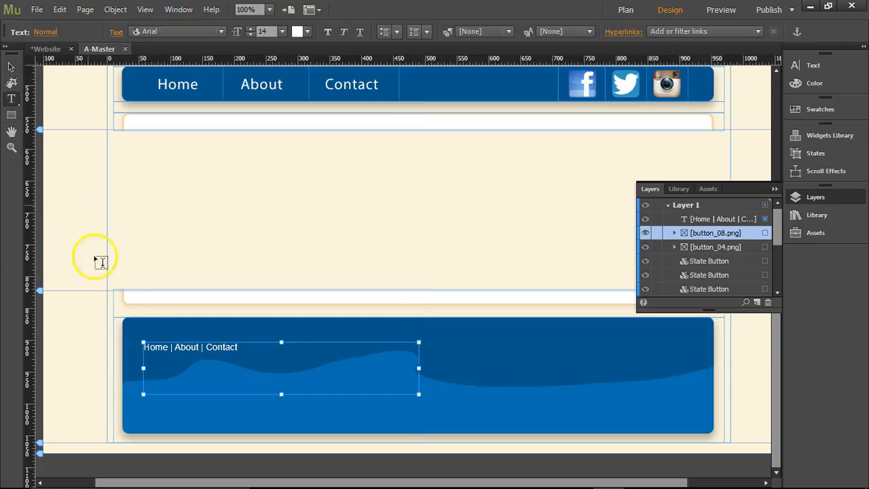
pyautogui.moveTo(239, 347); pyautogui.dragTo(142, 347)
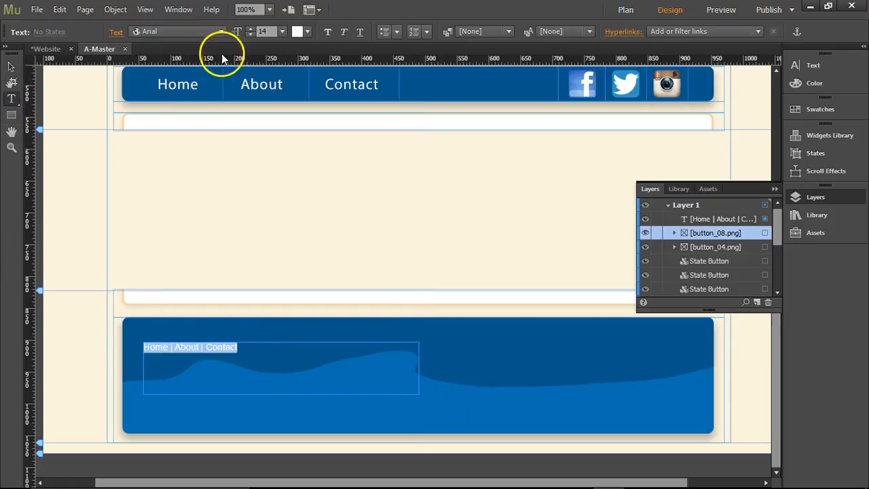
pyautogui.click(281, 31)
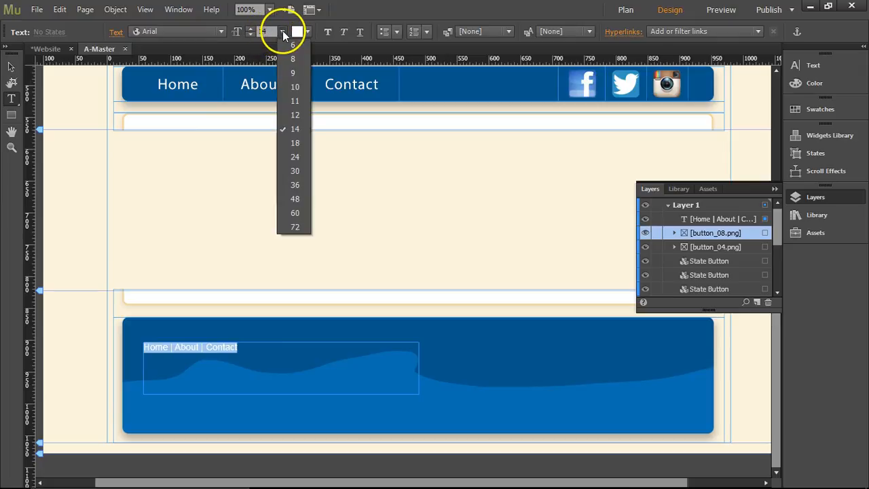
pyautogui.click(292, 143)
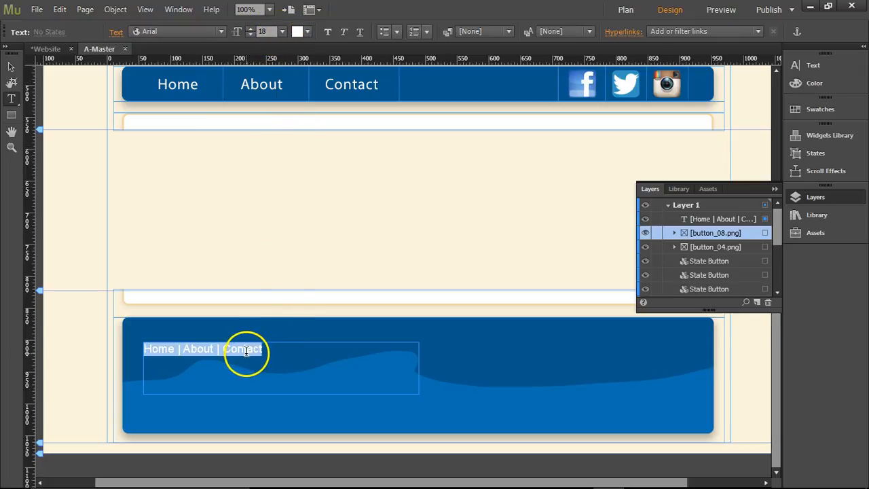
pyautogui.click(265, 31)
pyautogui.write('16')
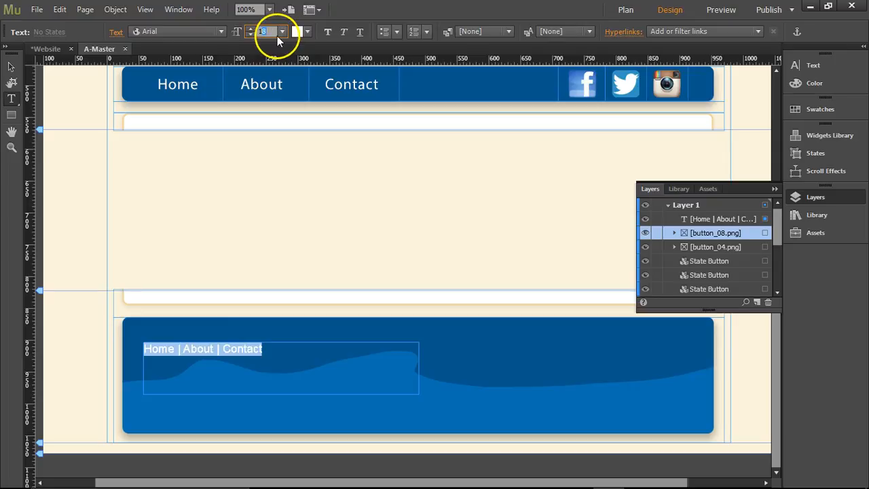
pyautogui.press('Return')
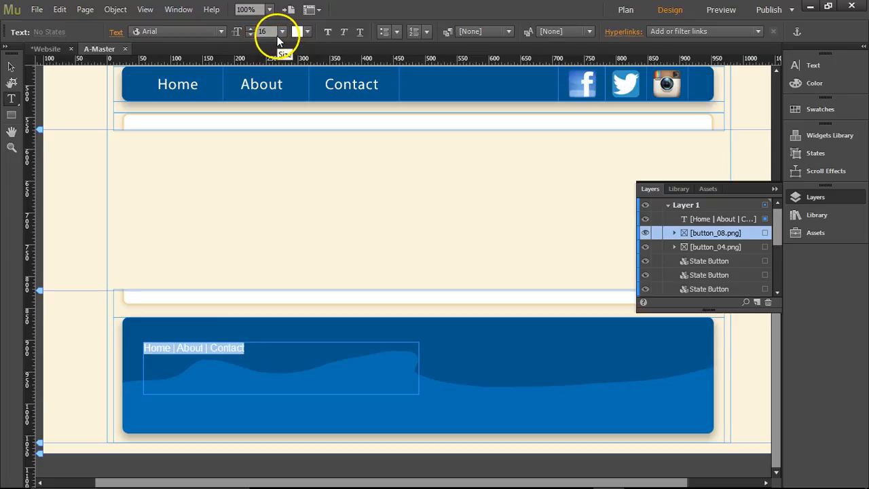
pyautogui.click(262, 352)
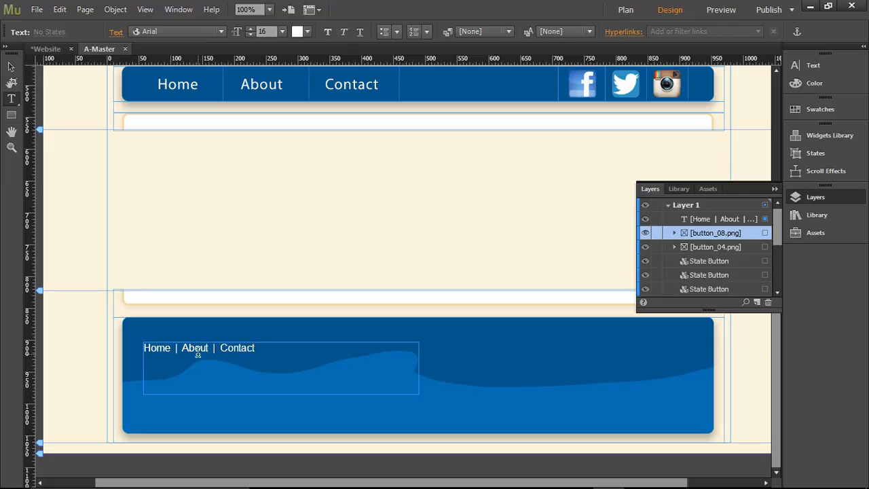
# - Hyperlink the footer word Home to the Home page and the word About to the About page
pyautogui.doubleClick(156, 348)
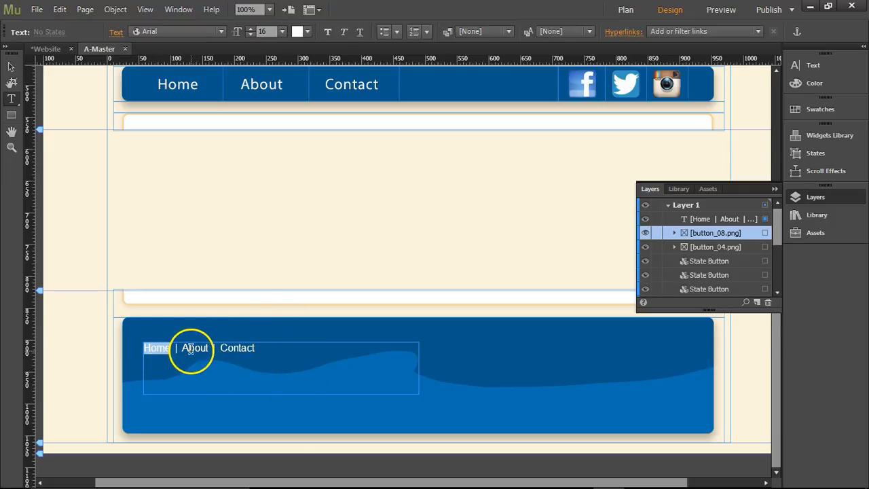
pyautogui.click(664, 32)
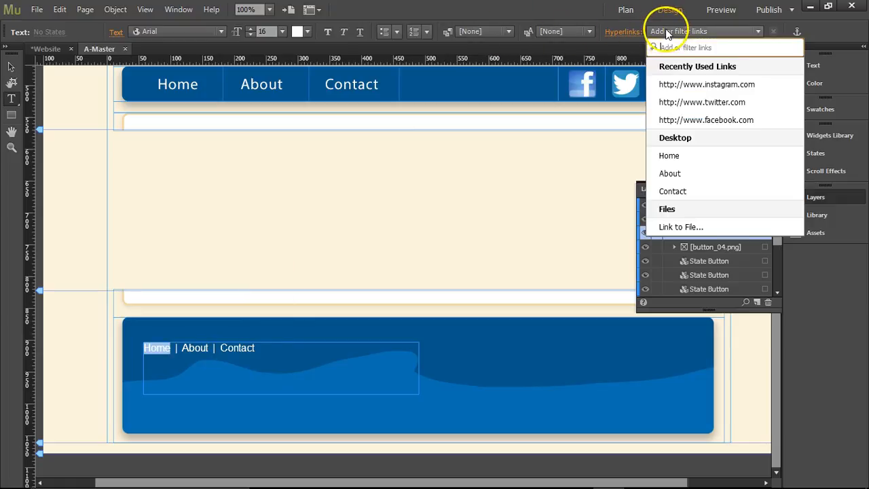
pyautogui.click(684, 156)
pyautogui.doubleClick(194, 347)
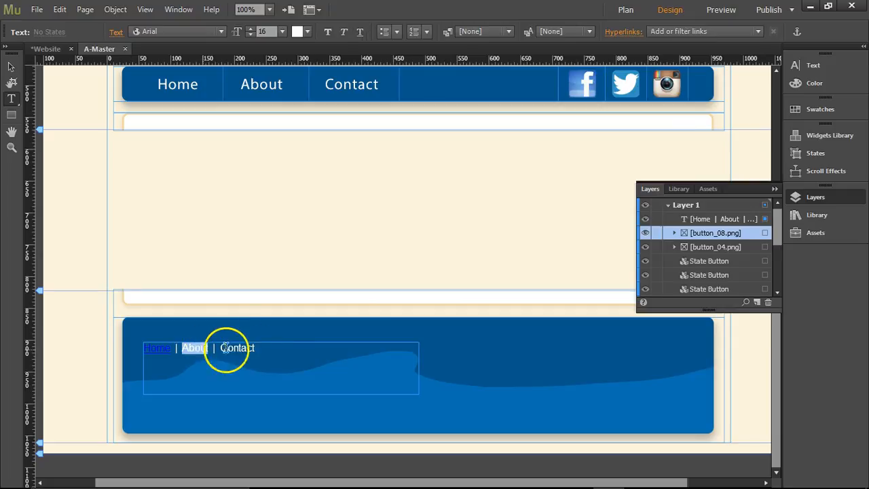
pyautogui.click(685, 31)
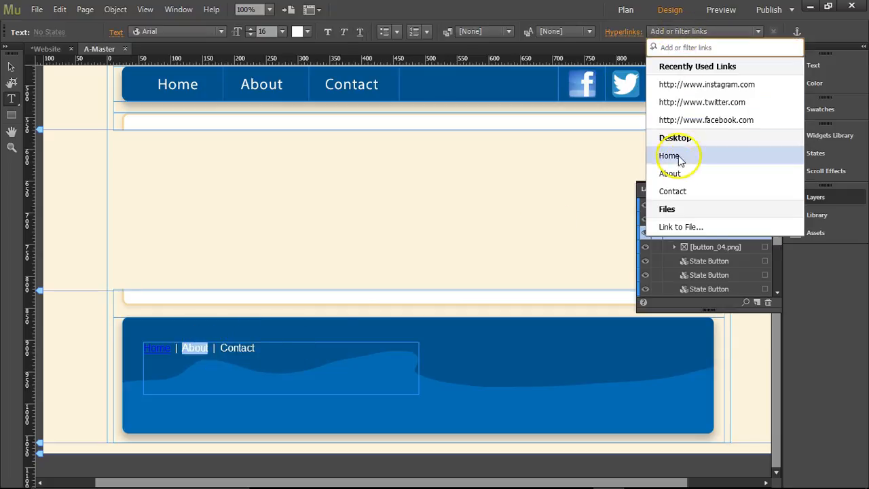
# - Hyperlink the footer word Contact to the Contact page and deselect the text
pyautogui.doubleClick(235, 348)
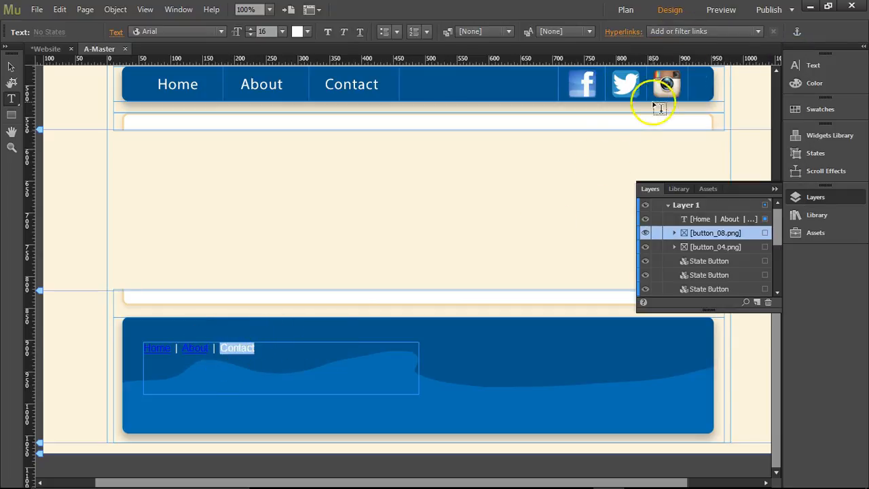
pyautogui.click(697, 31)
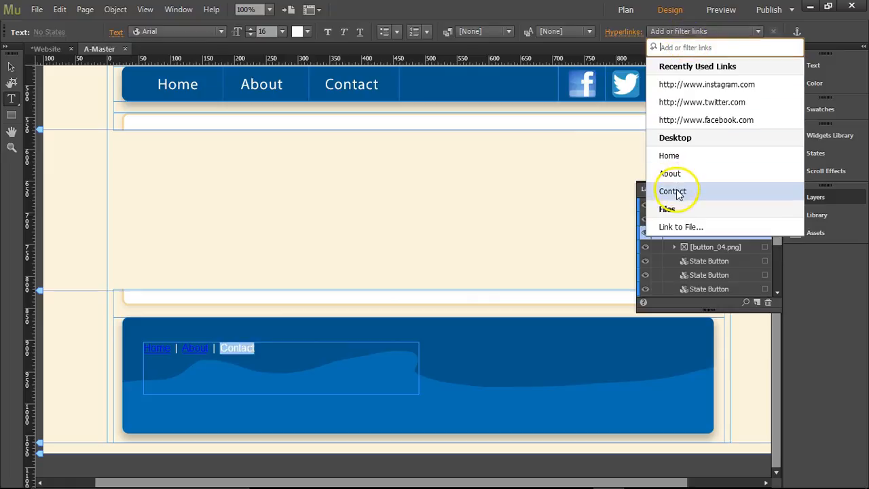
pyautogui.click(613, 189)
pyautogui.click(299, 353)
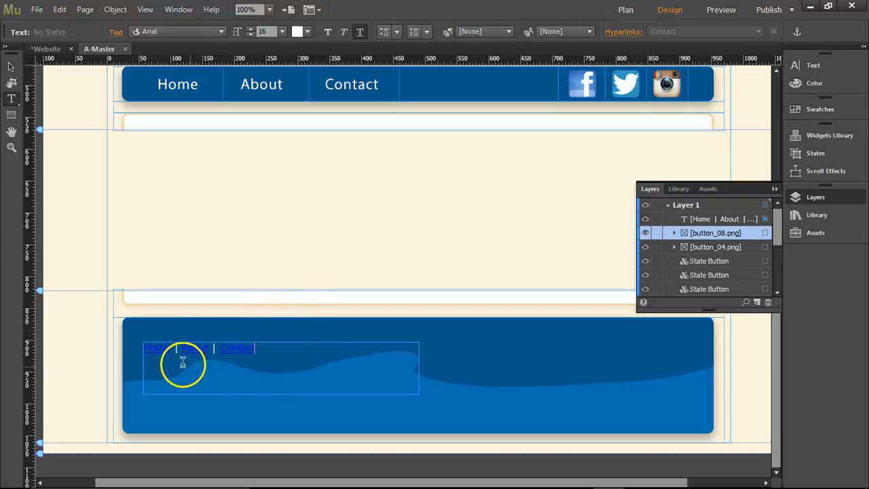
# - Open the site properties and look over the layout settings, including the vertical and horizontal browser scrollbar options
pyautogui.click(37, 9)
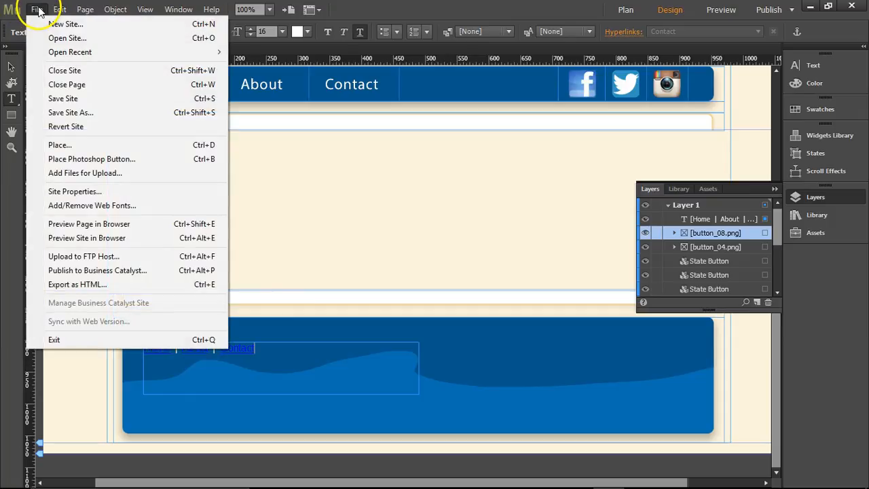
pyautogui.click(98, 191)
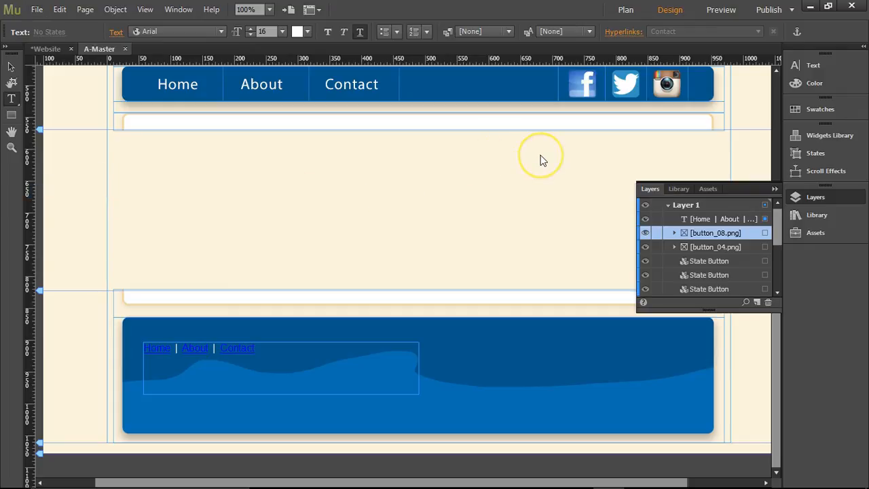
pyautogui.moveTo(477, 121); pyautogui.dragTo(474, 20)
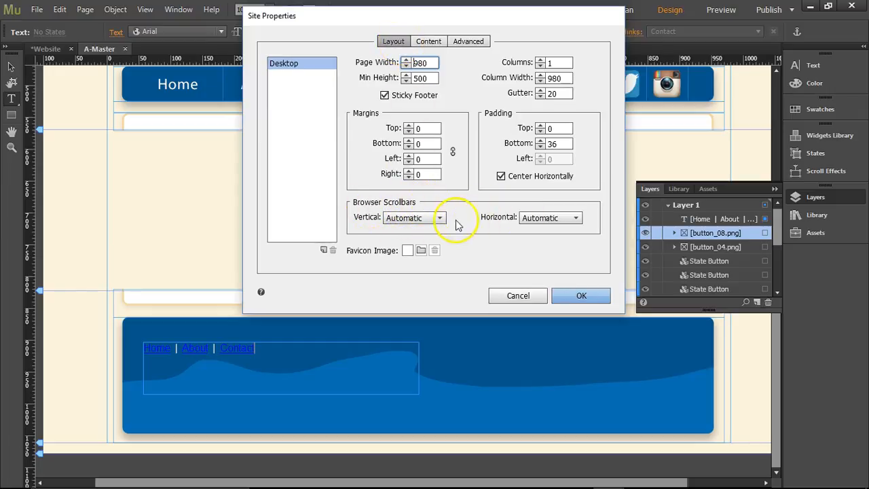
pyautogui.click(408, 219)
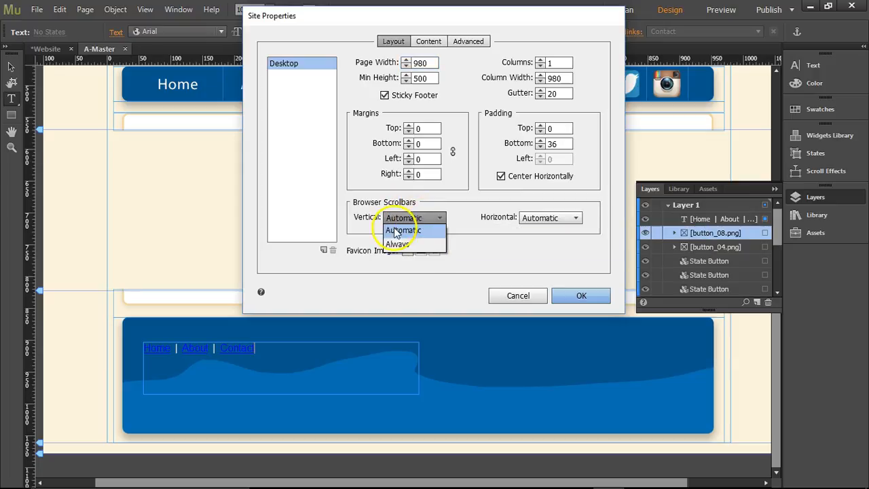
pyautogui.click(573, 218)
pyautogui.click(574, 218)
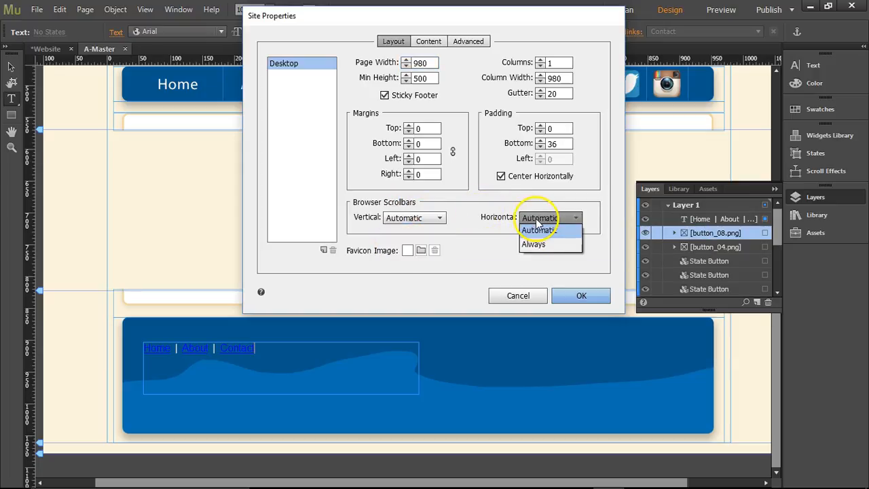
pyautogui.click(486, 217)
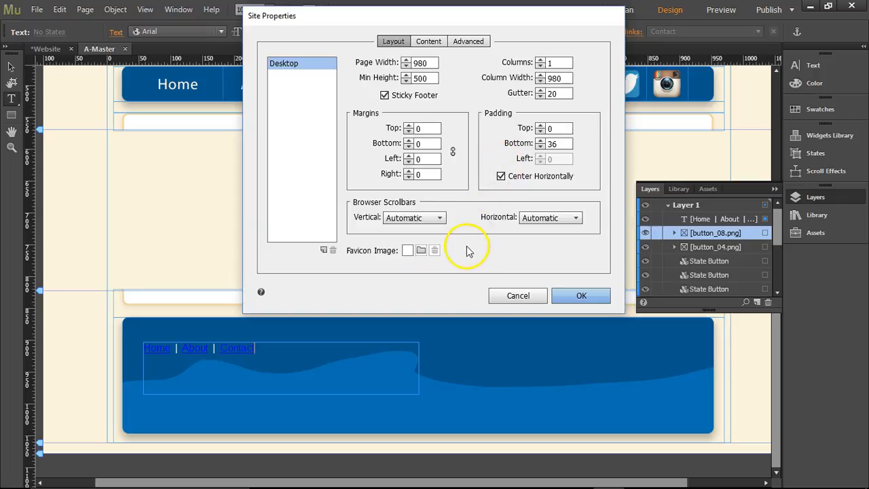
# - Switch to Chrome to look at the favicon of the webskinz.com page, and return to Muse's site properties
pyautogui.moveTo(398, 476)
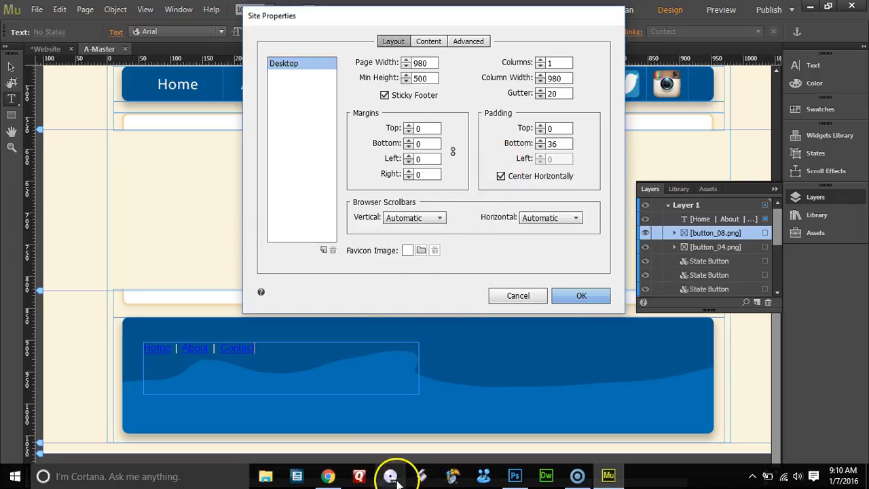
pyautogui.click(328, 476)
pyautogui.click(489, 45)
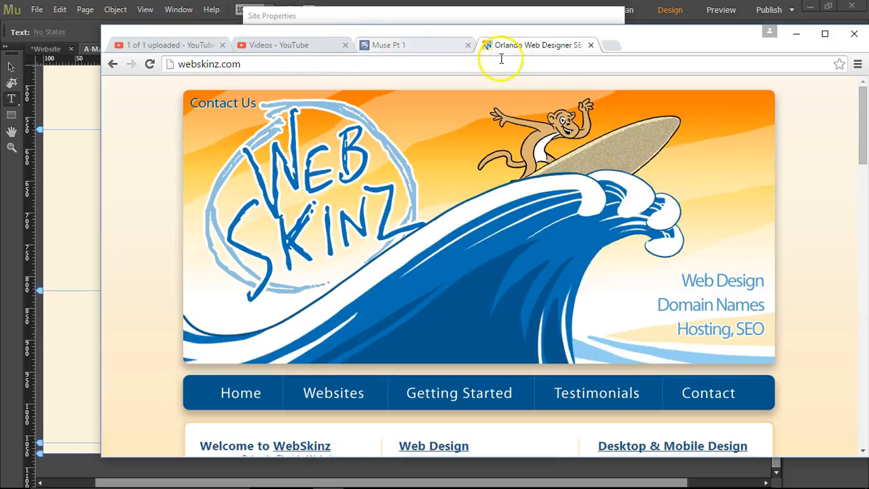
pyautogui.click(799, 31)
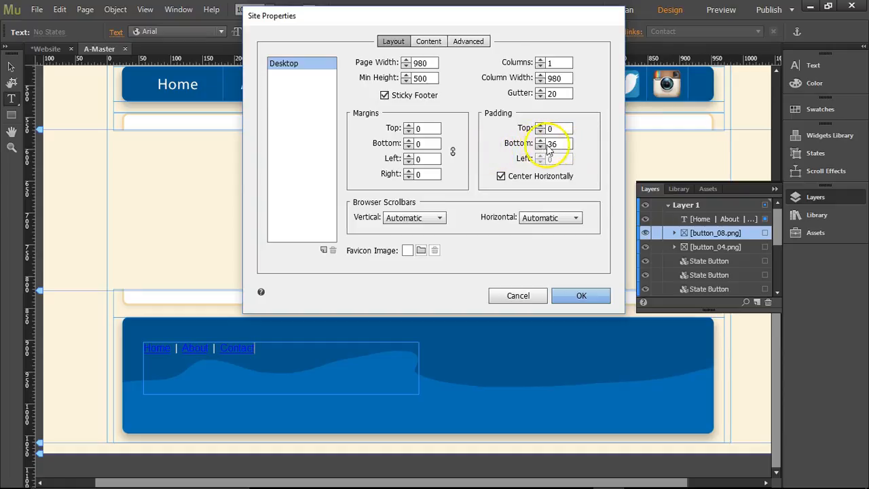
# - Add a new hyperlink style in the site's content properties and name it "footer navigation"
pyautogui.click(431, 44)
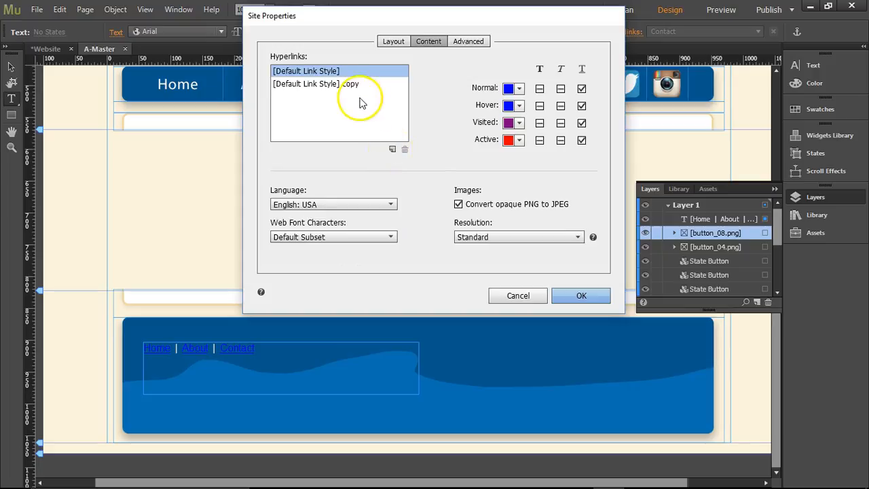
pyautogui.doubleClick(341, 84)
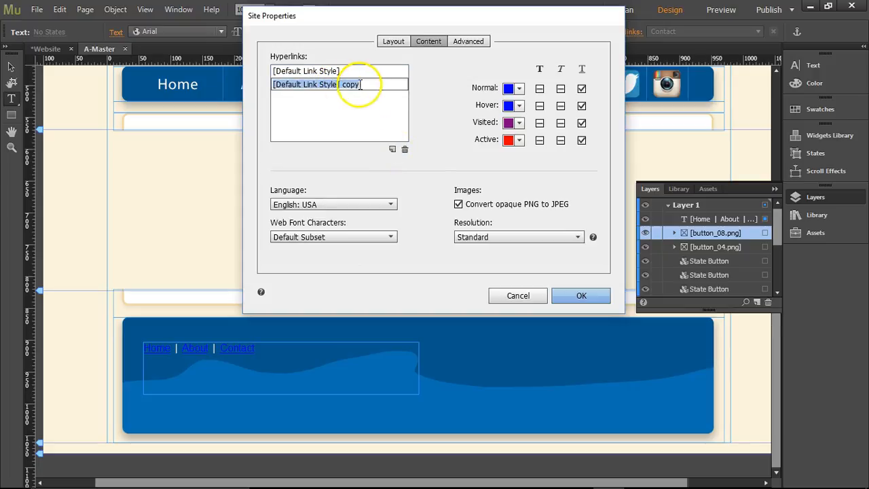
pyautogui.write('foote')
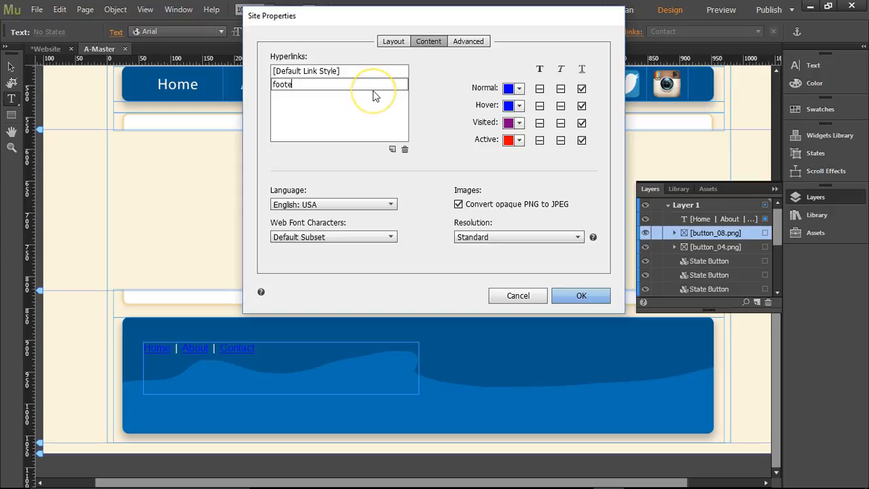
pyautogui.write('r navigation')
pyautogui.press('Return')
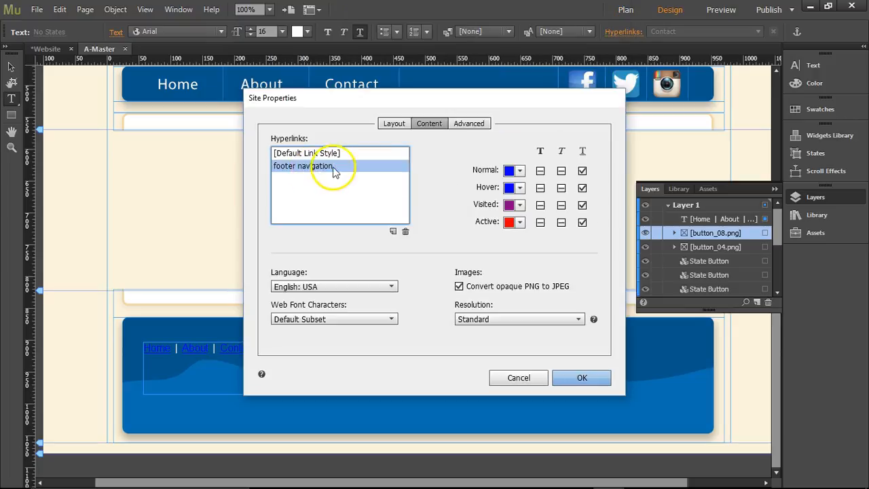
# - Make the footer navigation style's normal links white without an underline, and set its hover links to white
pyautogui.click(519, 171)
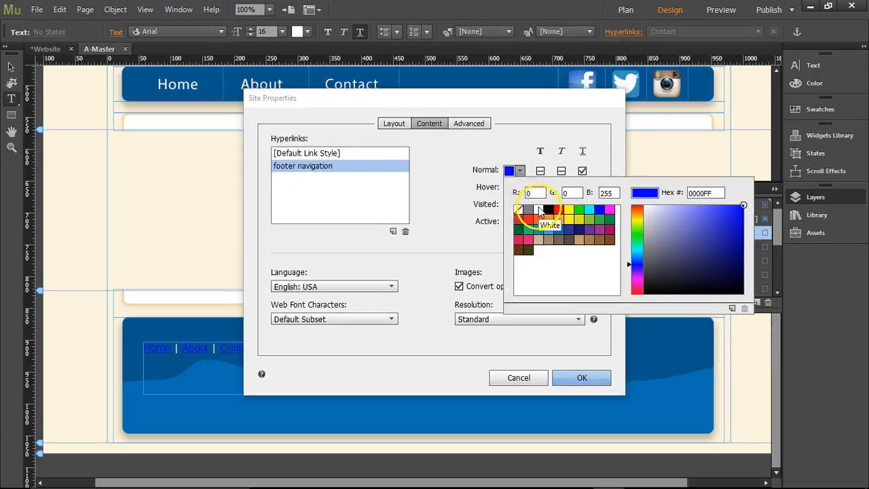
pyautogui.click(540, 212)
pyautogui.click(443, 173)
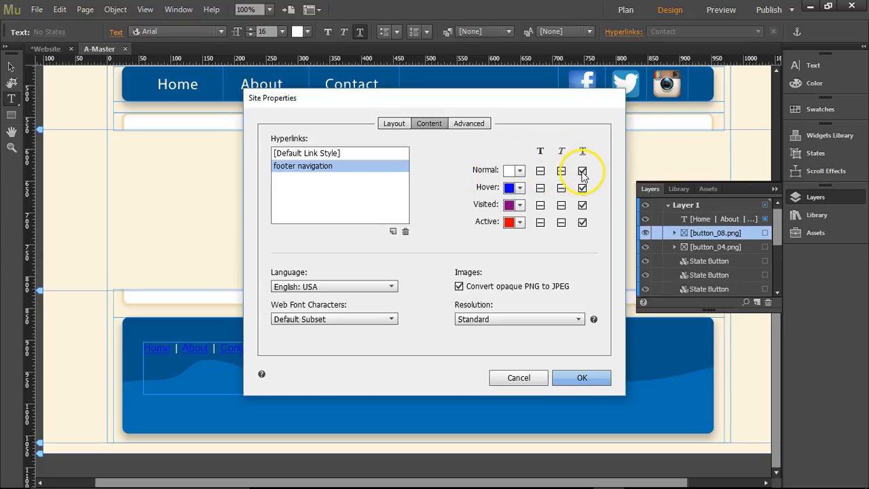
pyautogui.click(520, 188)
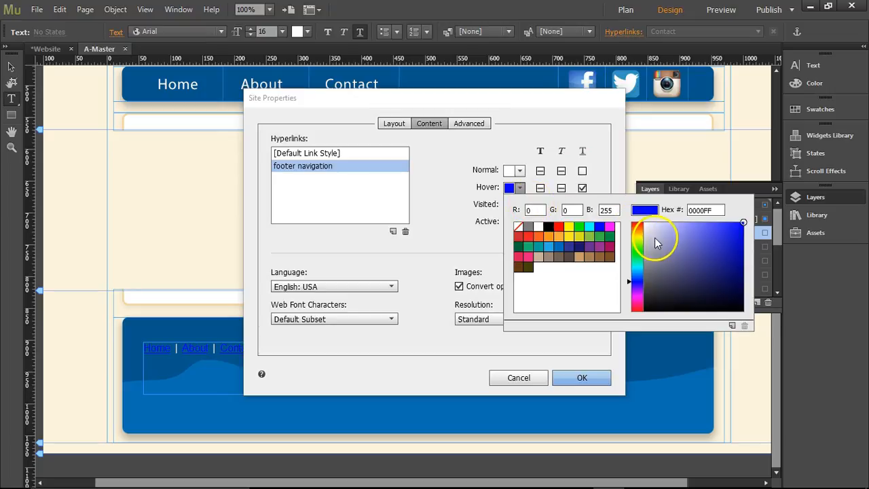
pyautogui.click(537, 229)
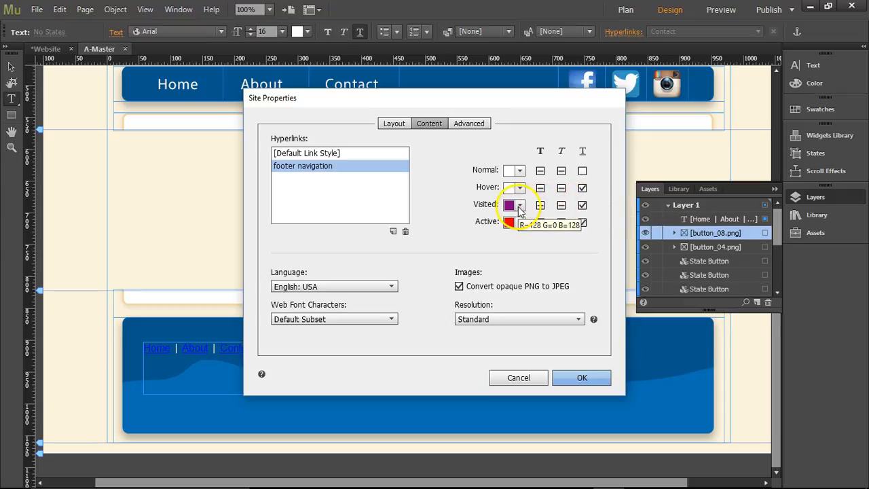
# - Make the style's visited links white without an underline and its active links white with an underline, and apply the site properties
pyautogui.click(519, 206)
pyautogui.click(537, 243)
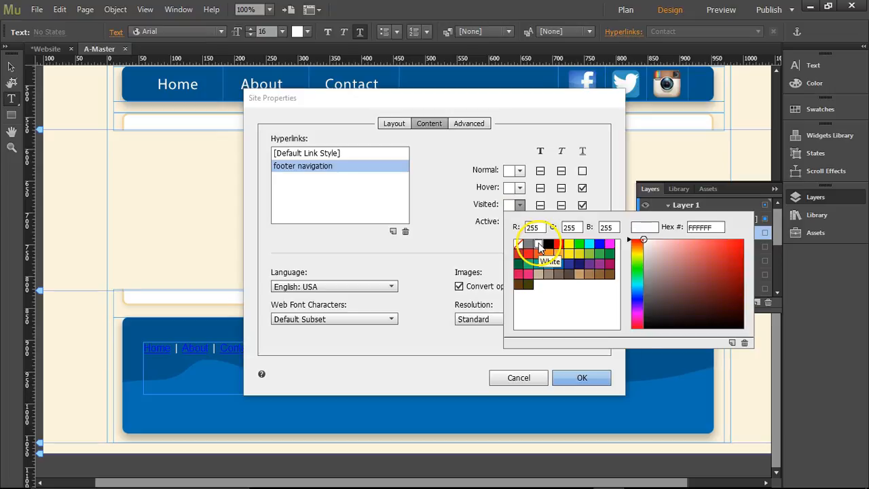
pyautogui.click(594, 198)
pyautogui.click(581, 222)
pyautogui.click(520, 223)
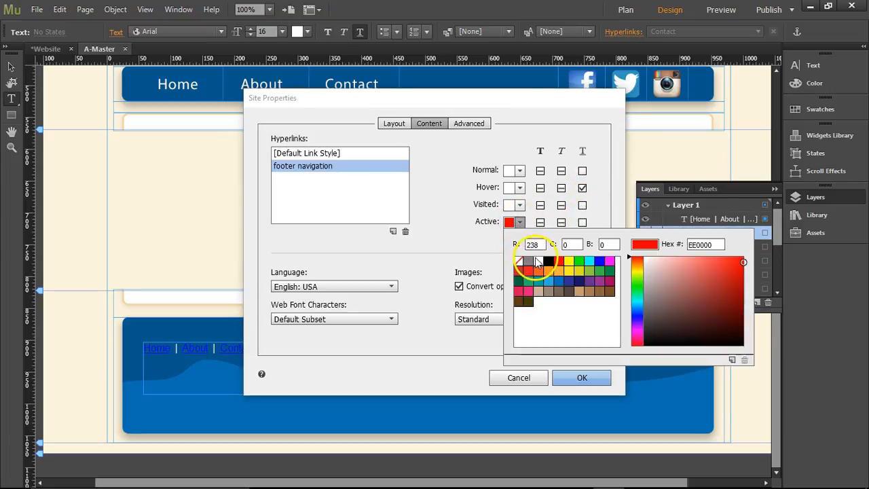
pyautogui.click(538, 262)
pyautogui.click(462, 233)
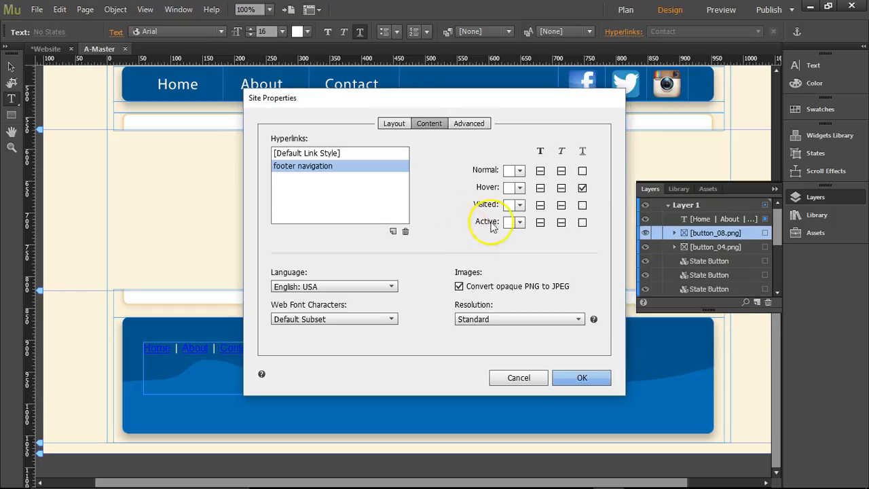
pyautogui.click(582, 188)
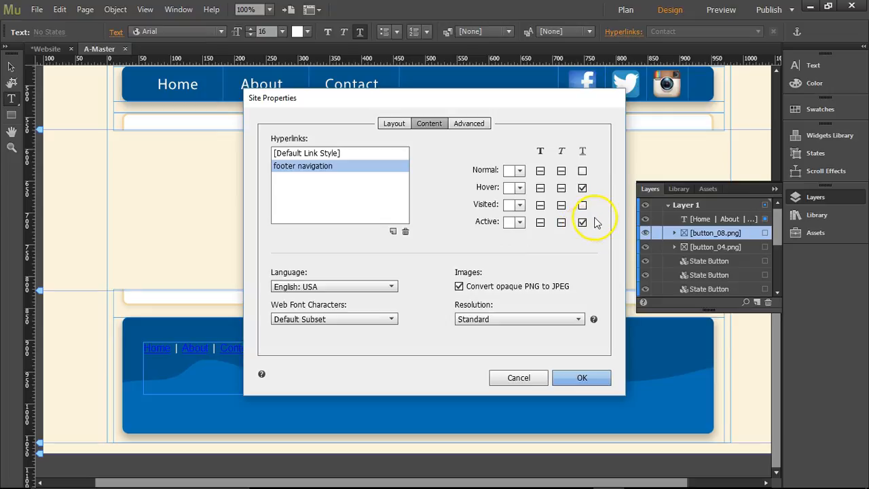
pyautogui.click(579, 375)
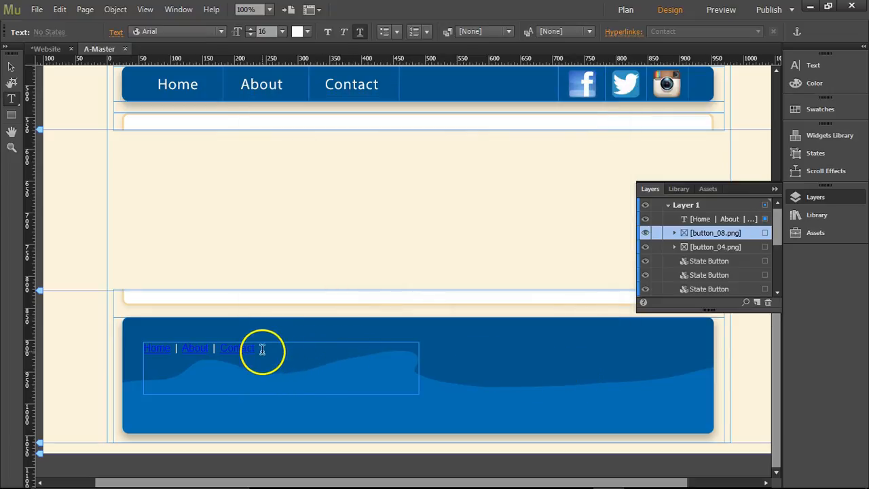
# - Apply the footer navigation link style to the whole Home | About | Contact text in the footer and deselect it
pyautogui.moveTo(259, 349); pyautogui.dragTo(142, 349)
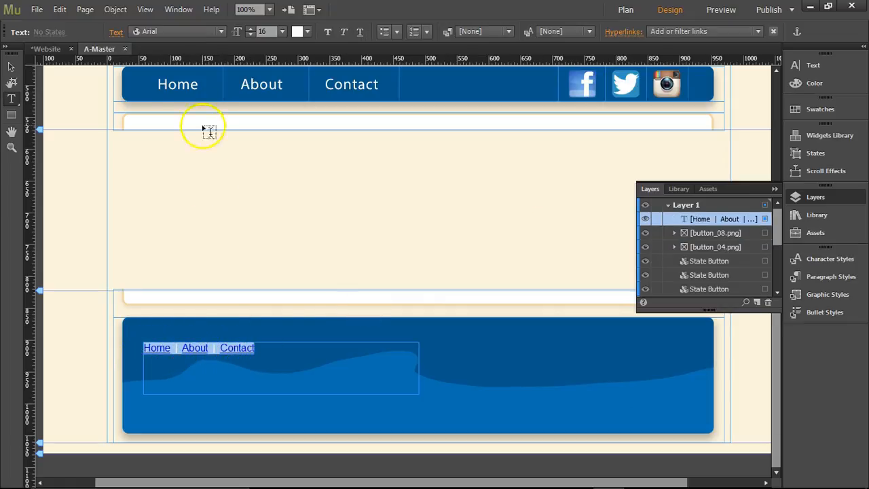
pyautogui.click(116, 33)
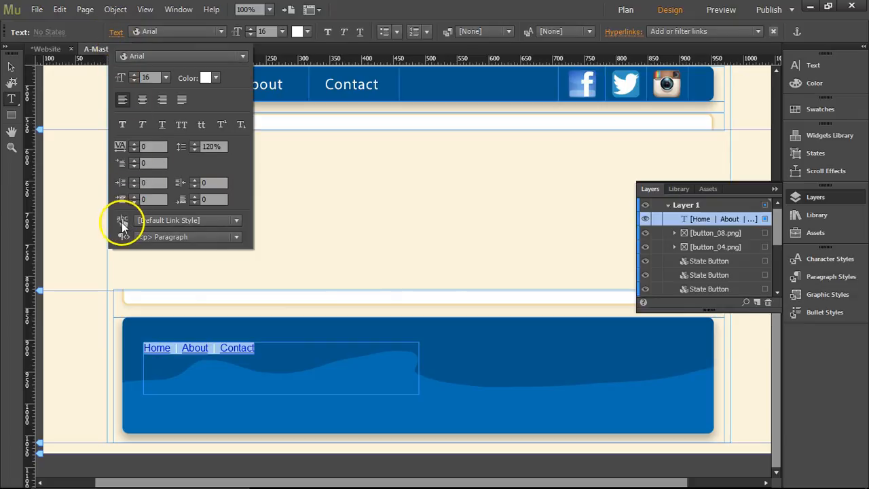
pyautogui.click(181, 222)
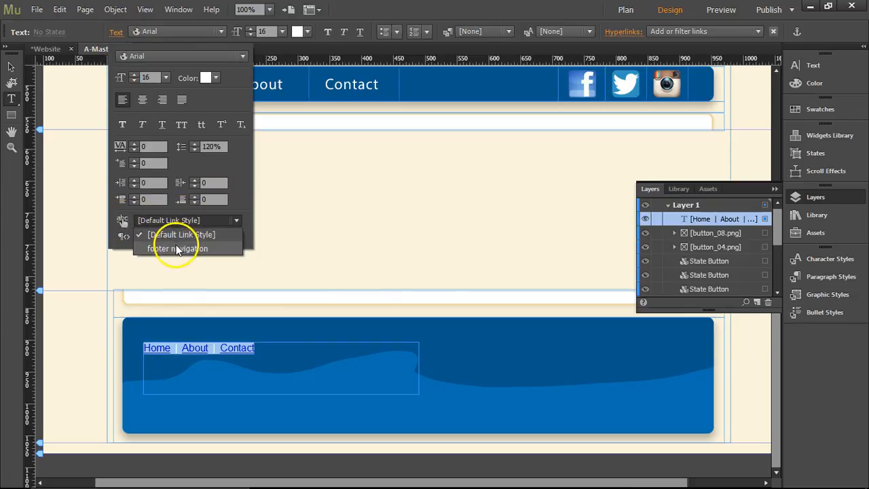
pyautogui.click(176, 249)
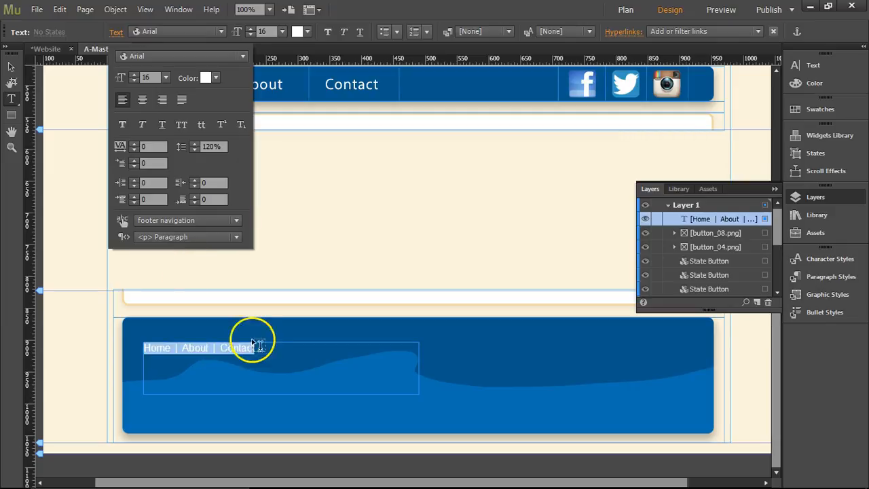
pyautogui.click(306, 350)
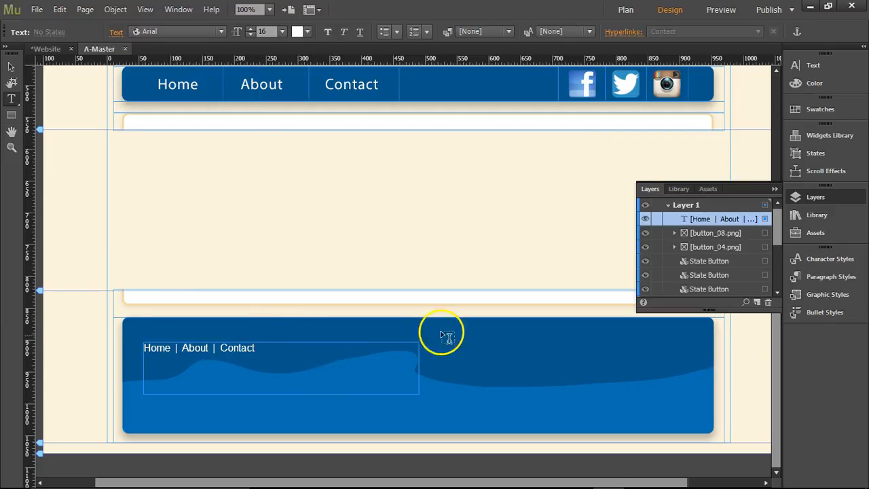
# - Preview the site and check the footer links by following About to its page
pyautogui.click(721, 10)
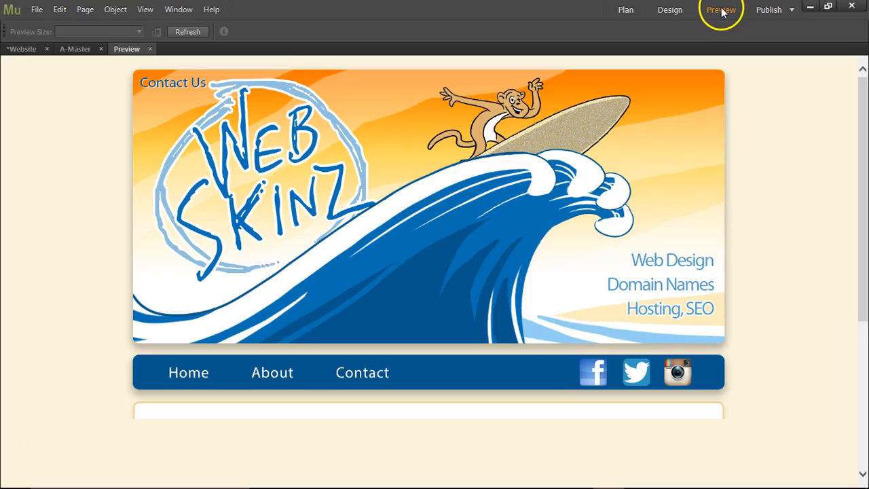
pyautogui.scroll(-5, 305, 186)
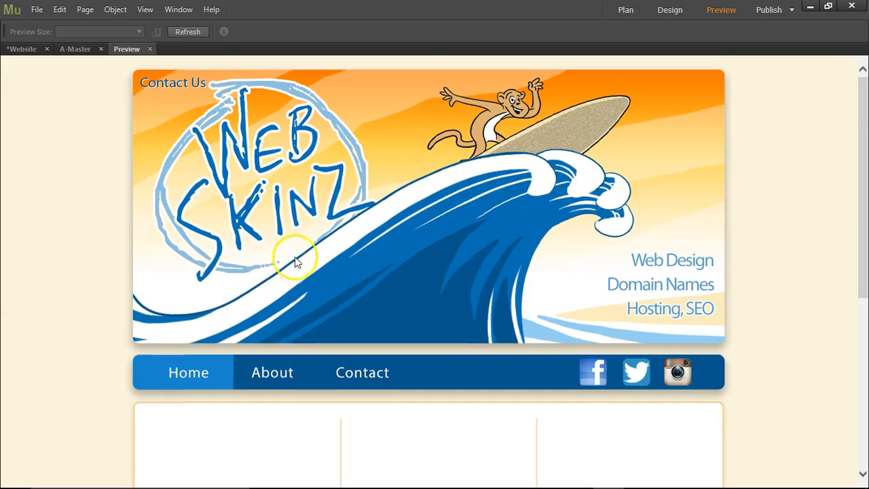
pyautogui.scroll(-5, 290, 252)
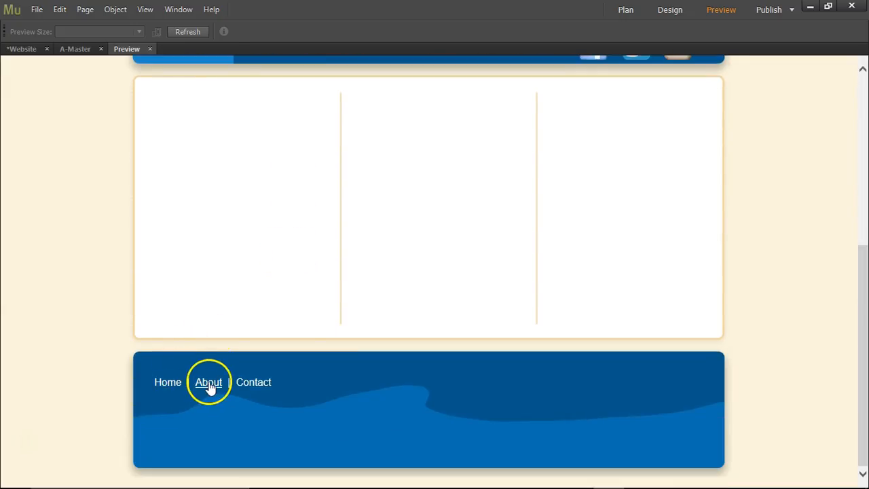
pyautogui.click(209, 383)
pyautogui.scroll(-5, 292, 289)
pyautogui.scroll(5, 277, 285)
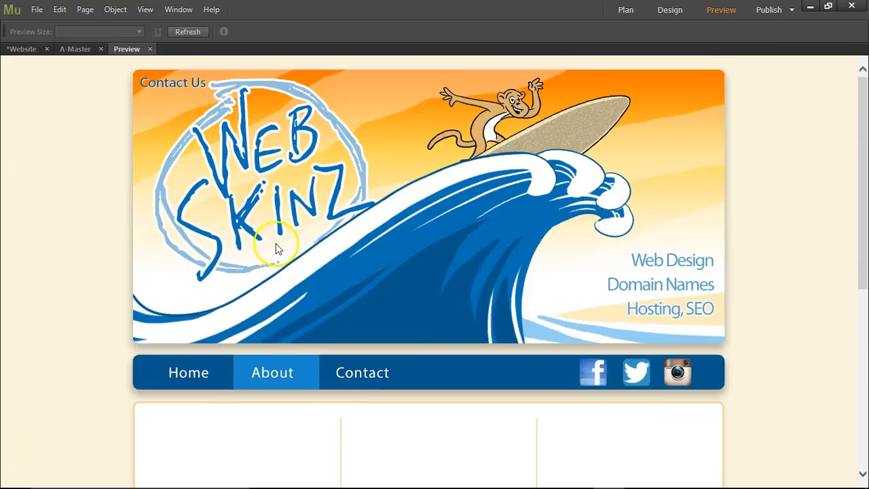
# - Test moving between the About and Contact pages in the preview and check the footer on the Contact page
pyautogui.scroll(-5, 277, 371)
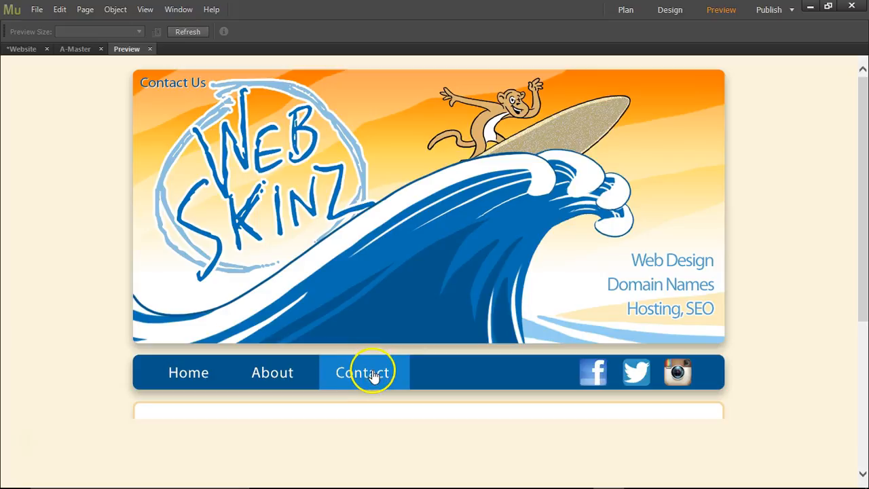
pyautogui.click(222, 385)
pyautogui.click(283, 381)
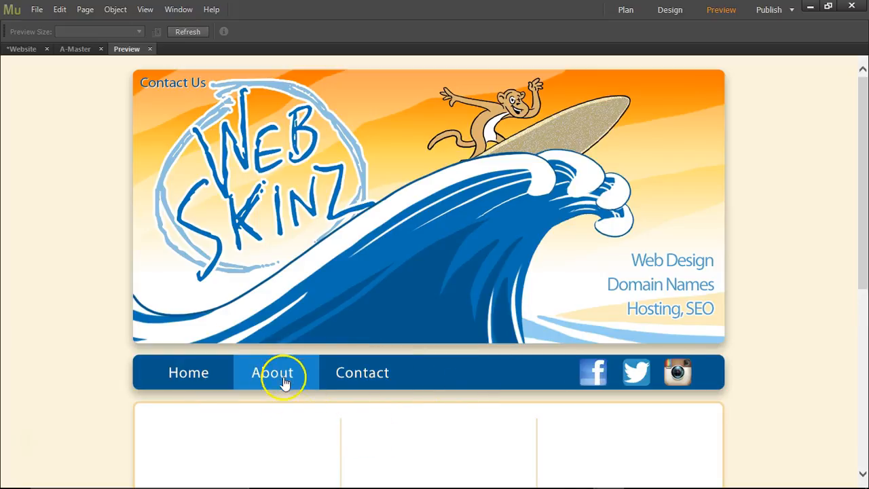
pyautogui.click(367, 392)
pyautogui.scroll(-3, 500, 382)
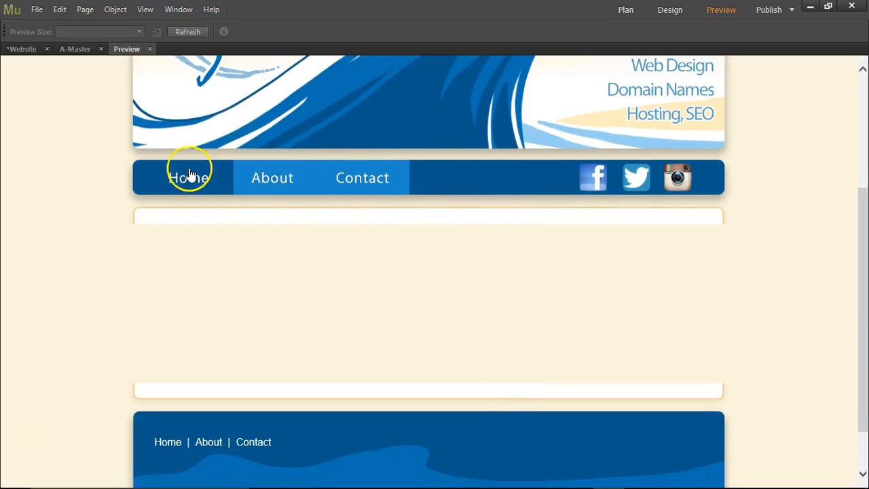
pyautogui.scroll(-1, 327, 353)
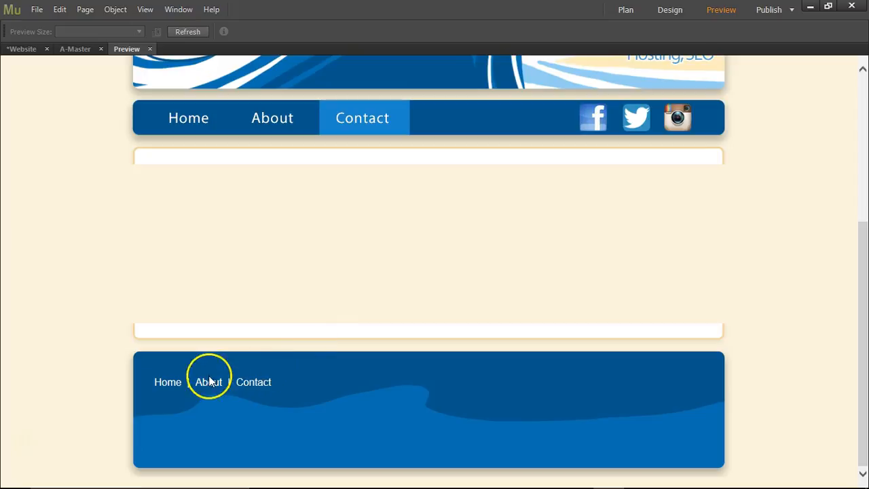
# - Follow the footer's Home link to its page in the preview and close the preview
pyautogui.click(168, 382)
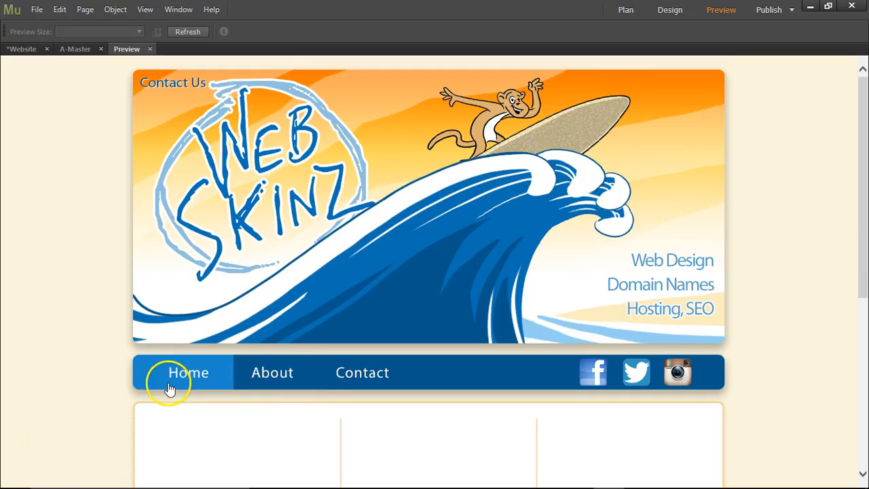
pyautogui.click(150, 49)
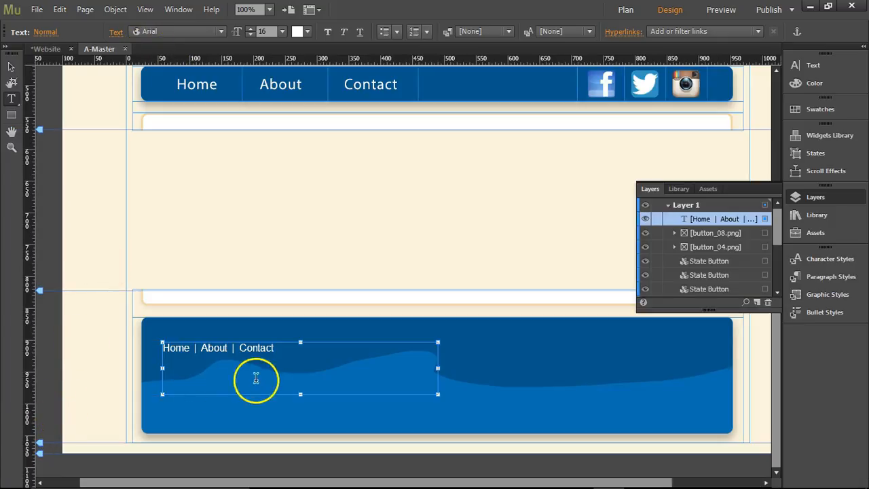
# - Shorten the footer links' text frame to fit its single line and place a duplicate directly below it at Y 946
pyautogui.click(328, 349)
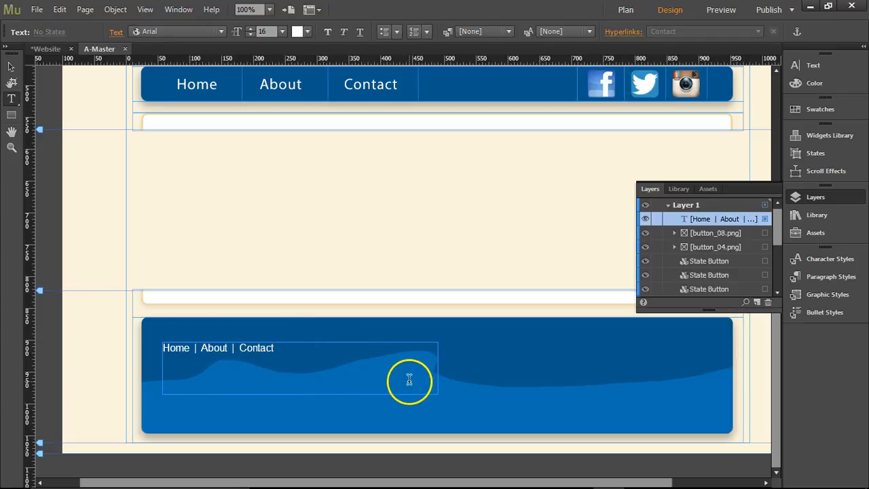
pyautogui.click(11, 67)
pyautogui.moveTo(438, 394); pyautogui.dragTo(439, 363)
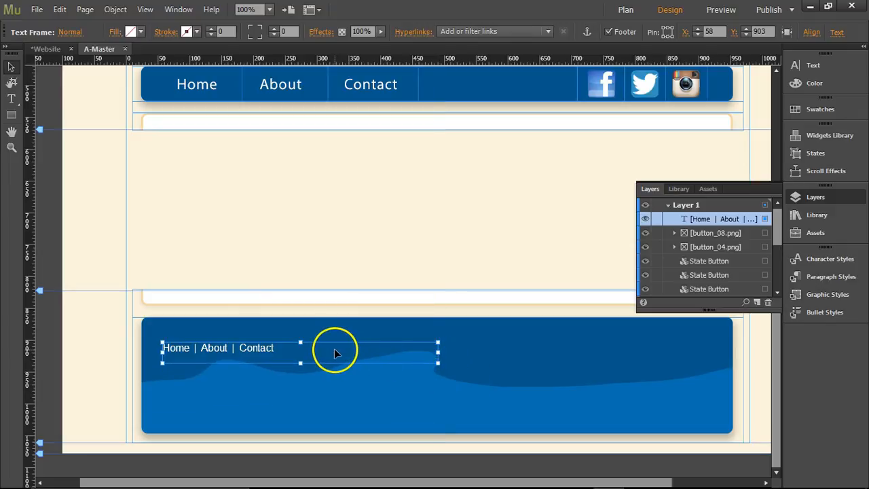
pyautogui.moveTo(332, 360); pyautogui.dragTo(275, 379)
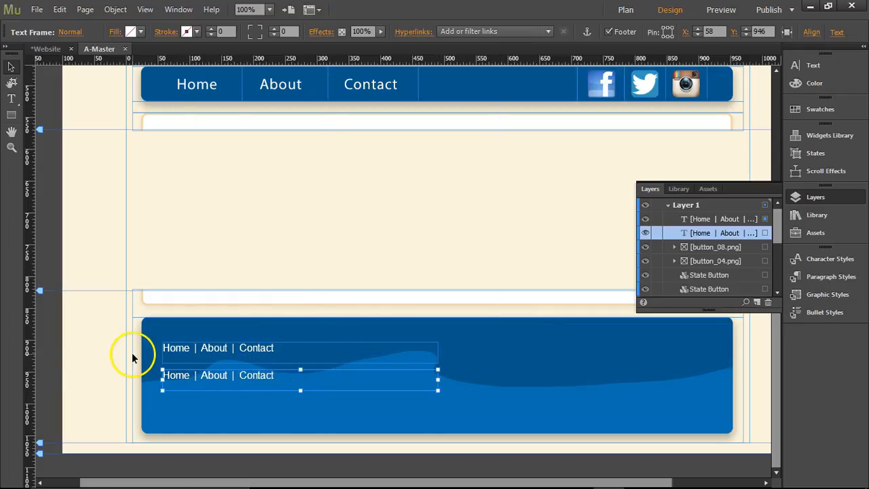
# - Replace the duplicated footer text with "2015 All Rights Reserved | Web Development by Webskinz"
pyautogui.click(11, 98)
pyautogui.moveTo(275, 383); pyautogui.dragTo(146, 382)
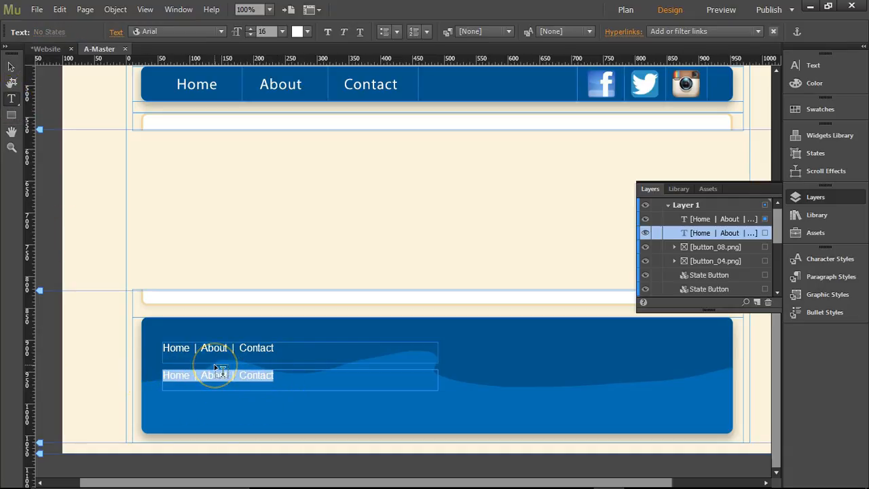
pyautogui.press('BackSpace')
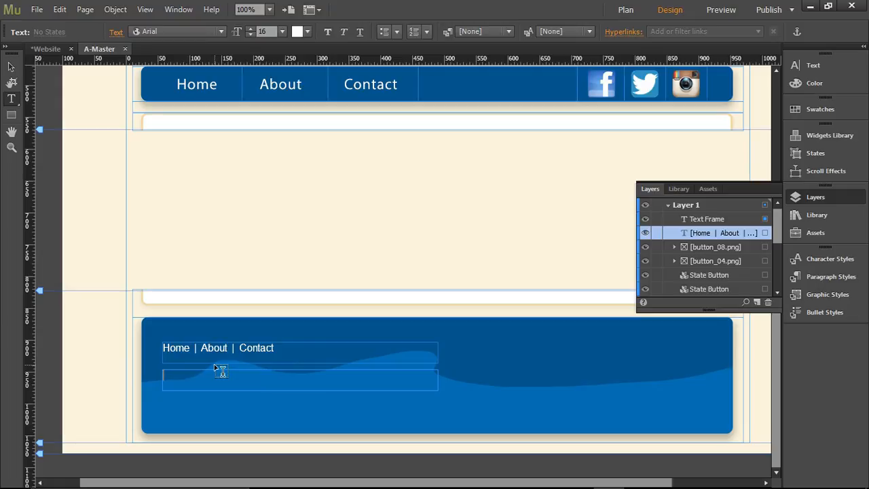
pyautogui.write('2015 All Rights Reserved | Web Development by Webskinz')
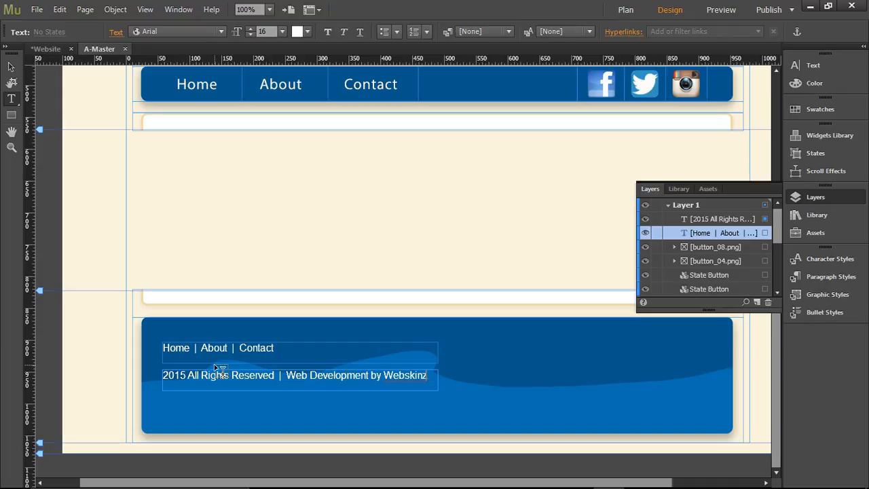
pyautogui.doubleClick(408, 376)
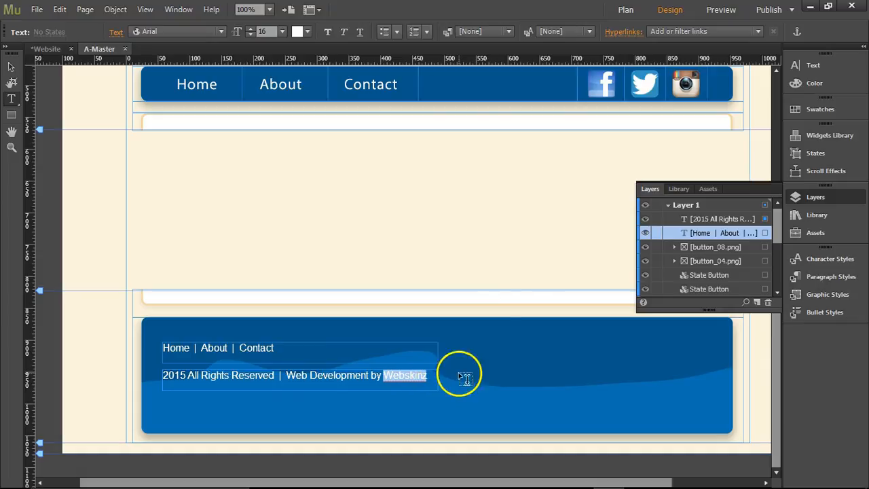
pyautogui.click(665, 32)
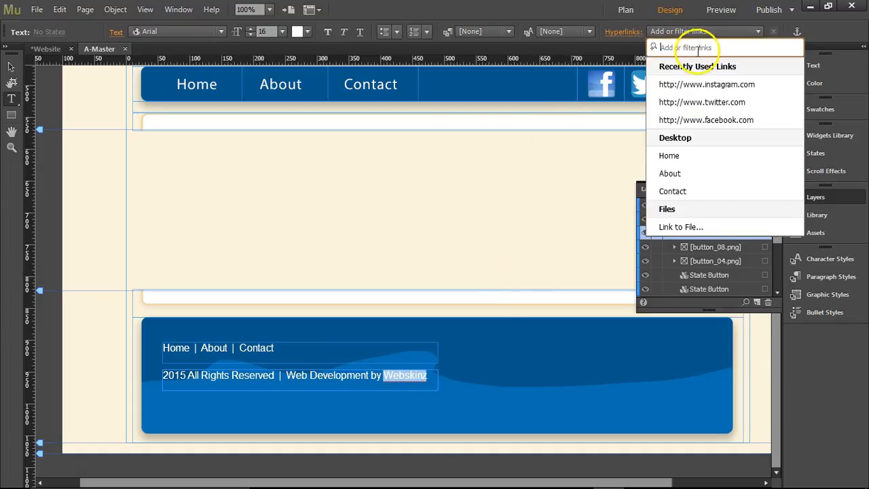
pyautogui.write('http')
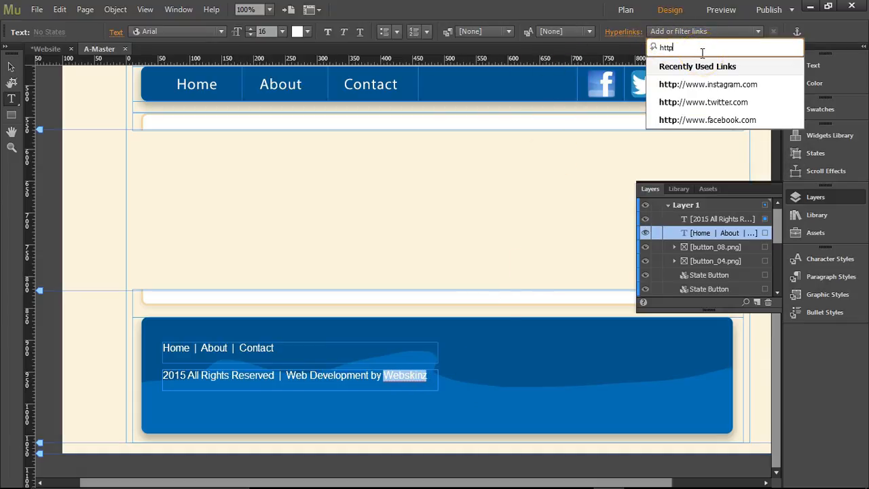
pyautogui.write('://www.webskinz.d')
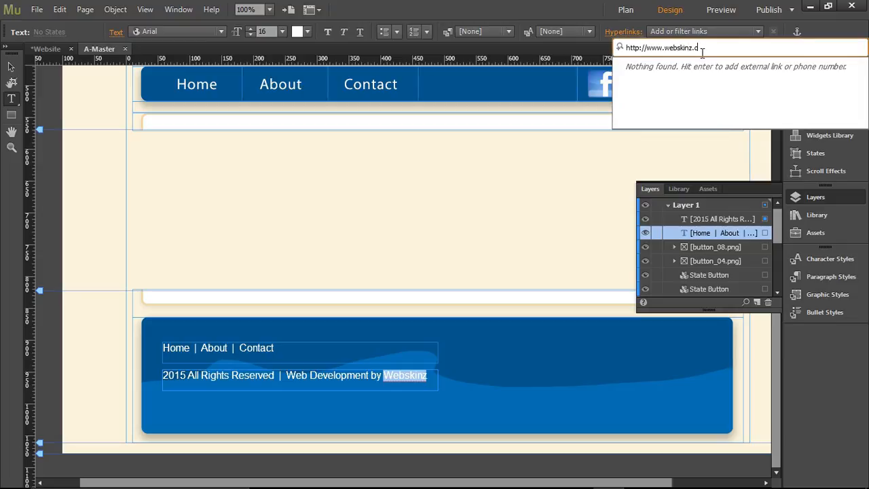
pyautogui.press('Return')
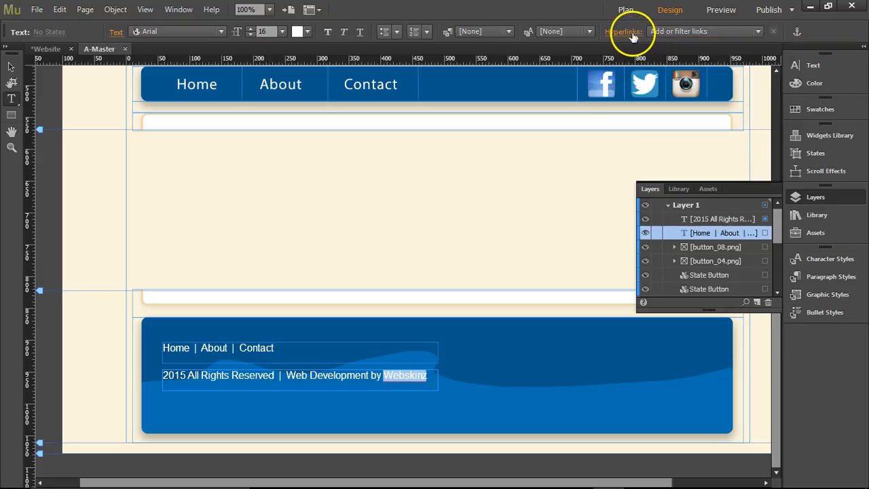
pyautogui.click(628, 32)
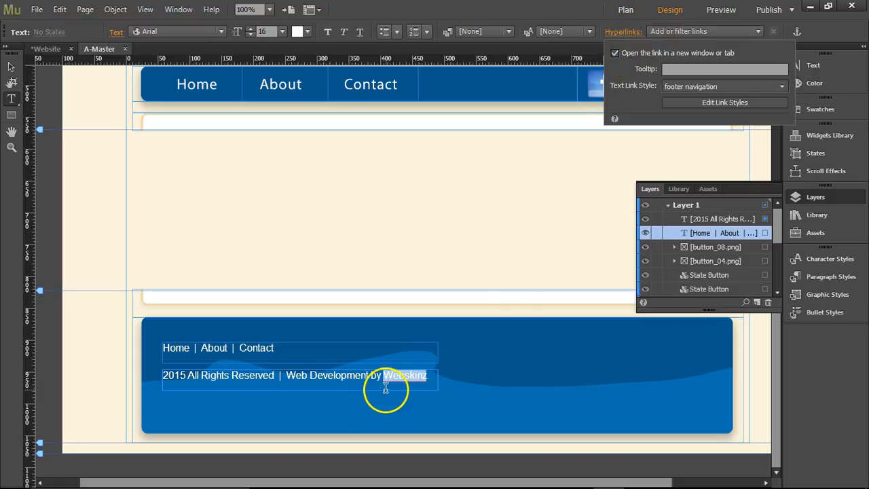
pyautogui.click(353, 377)
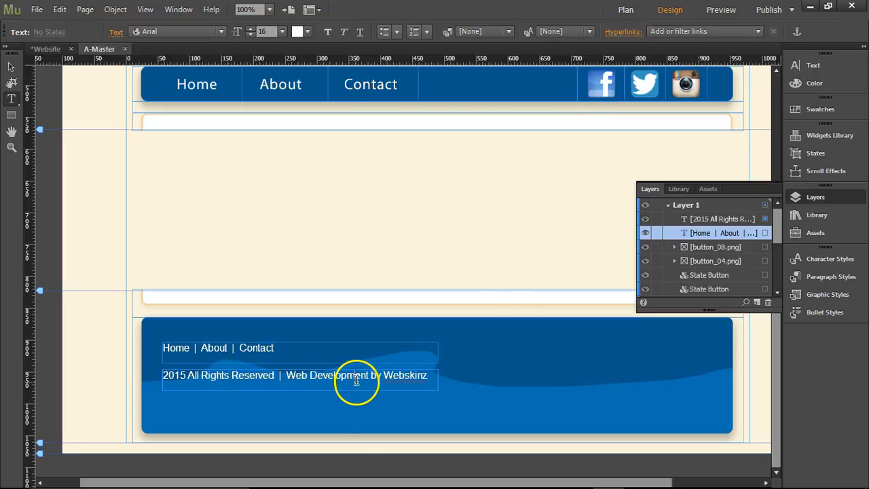
# - Switch to Chrome and search Google in a new tab for "copyright symbol", refining the search to "copyright symbol text"
pyautogui.moveTo(349, 475)
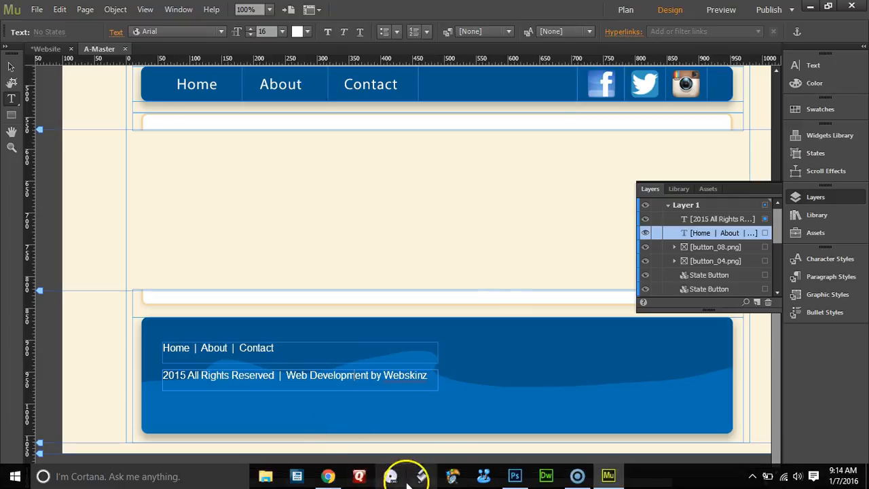
pyautogui.click(330, 474)
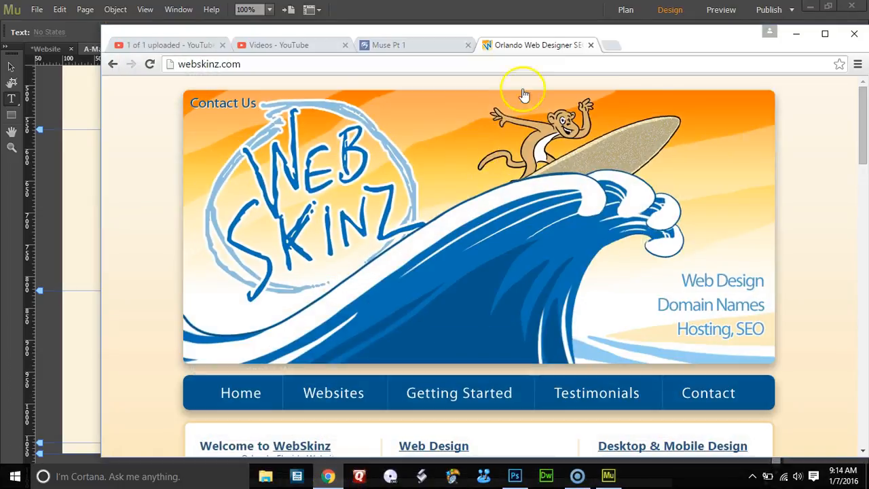
pyautogui.click(606, 51)
pyautogui.click(330, 284)
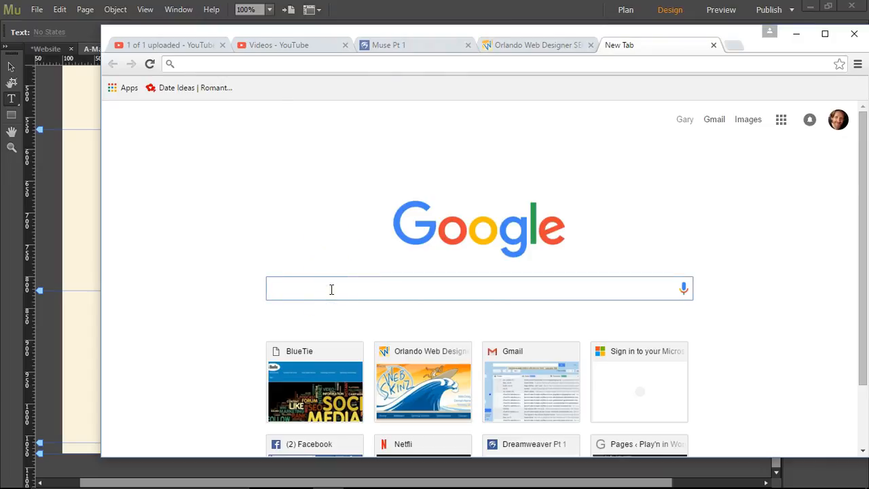
pyautogui.write('copyright symbol')
pyautogui.press('Return')
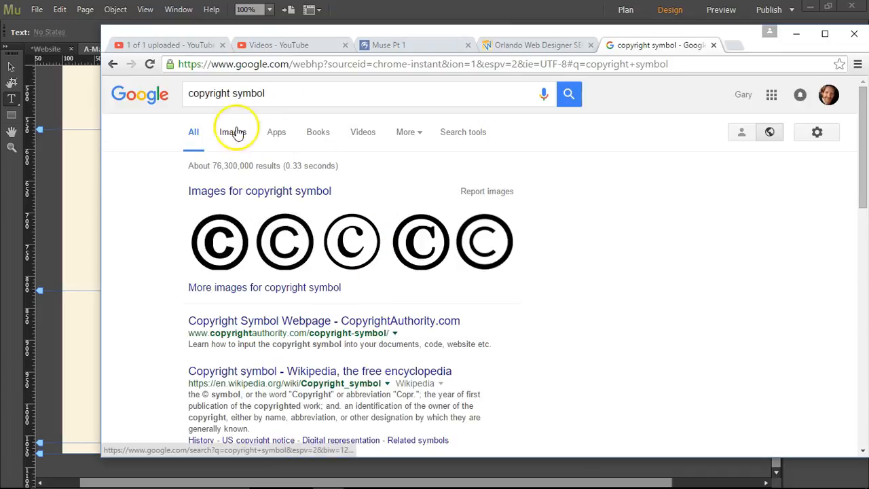
pyautogui.click(285, 93)
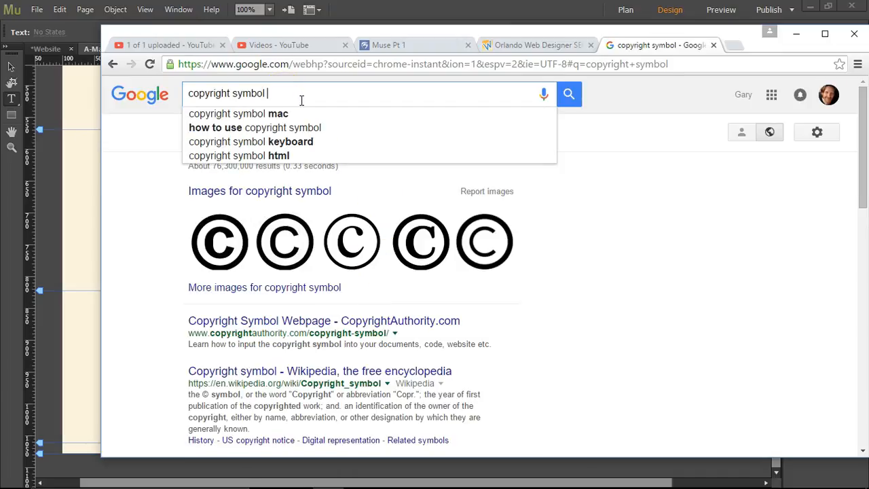
pyautogui.write('text')
pyautogui.press('Return')
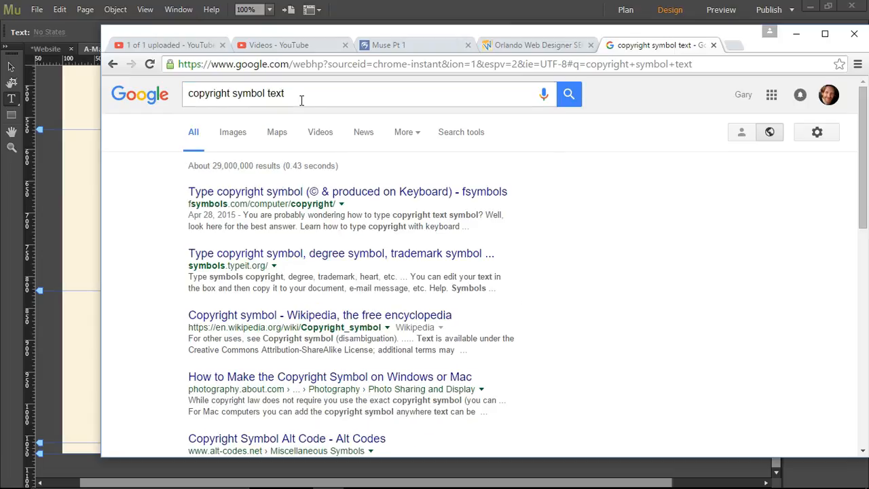
# - Copy the © symbol from the fsymbols copyright page and paste it before 2015 in the footer's copyright line back in Muse
pyautogui.middleClick(369, 193)
pyautogui.click(666, 46)
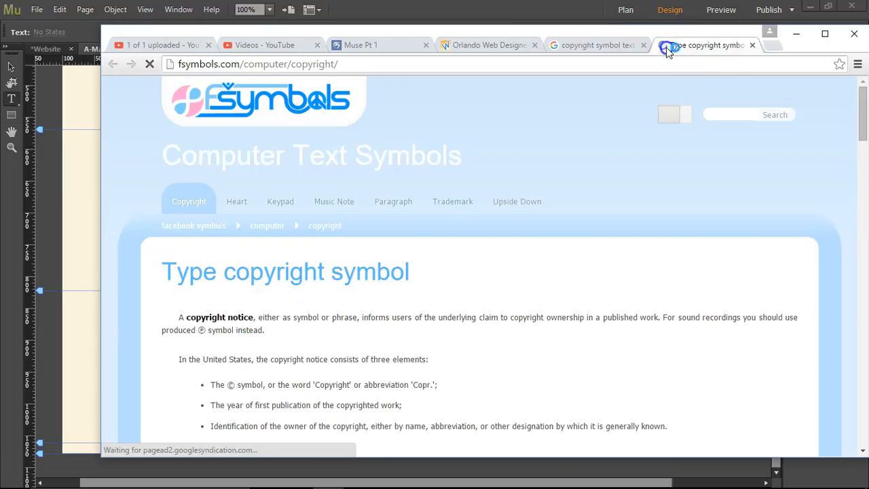
pyautogui.doubleClick(231, 385)
pyautogui.hotkey('ctrl', 'c')
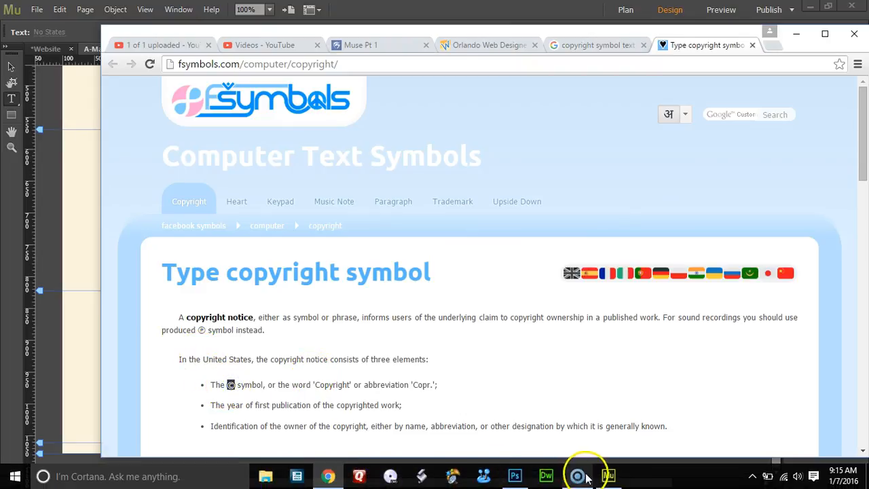
pyautogui.click(608, 476)
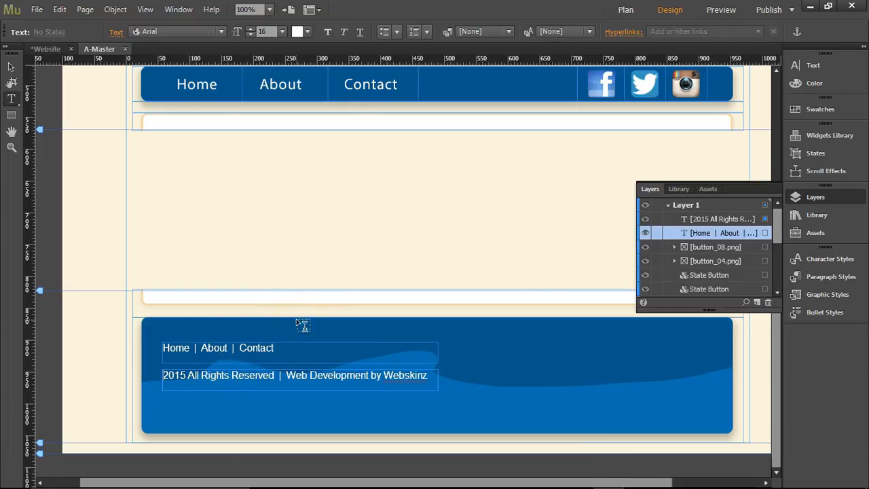
pyautogui.hotkey('ctrl', 'v')
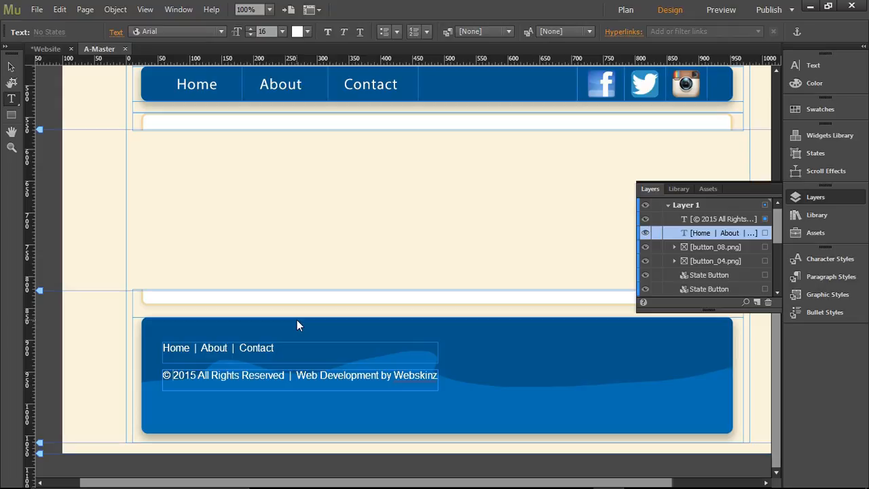
# - Preview the page to check how the copyright line fits in the footer and close the preview
pyautogui.click(721, 11)
pyautogui.scroll(-4, 458, 193)
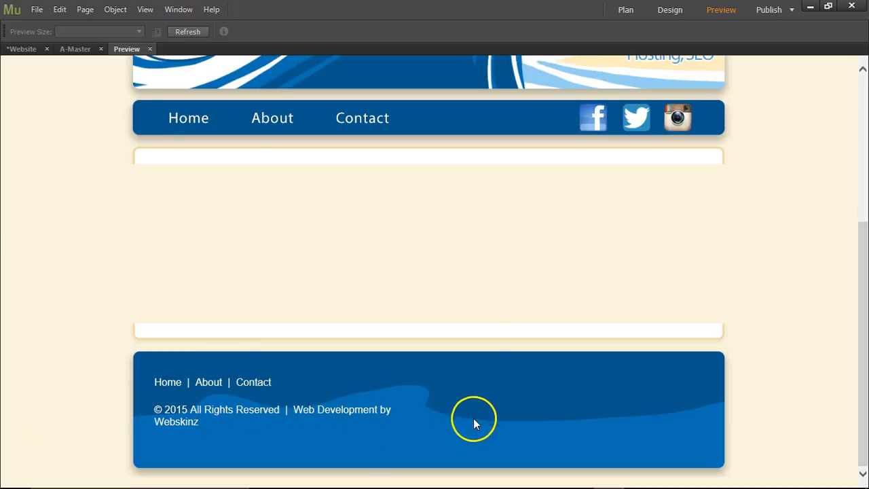
pyautogui.click(150, 49)
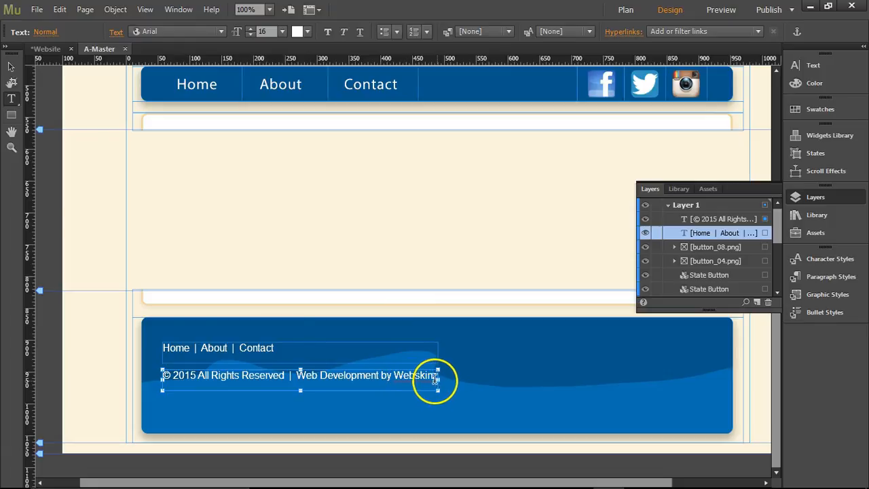
# - Widen the copyright line's text frame to about 558 px and right-align its text
pyautogui.click(11, 66)
pyautogui.moveTo(434, 381); pyautogui.dragTo(519, 381)
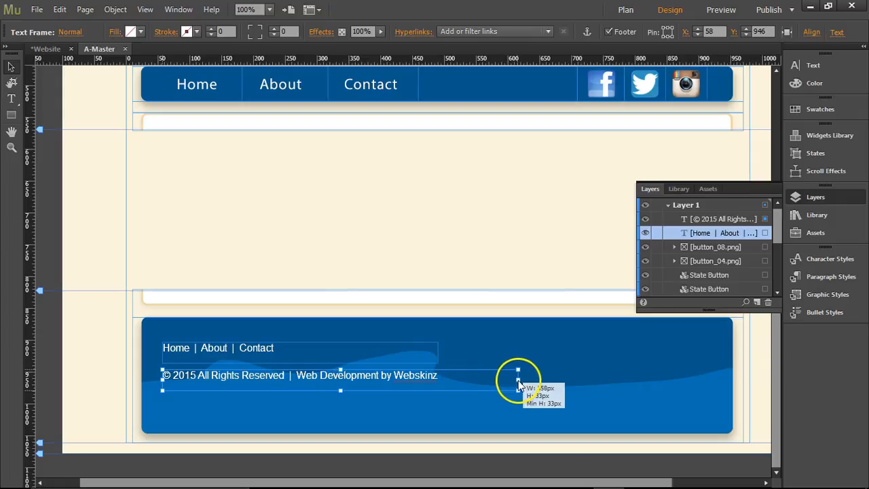
pyautogui.doubleClick(397, 379)
pyautogui.click(450, 378)
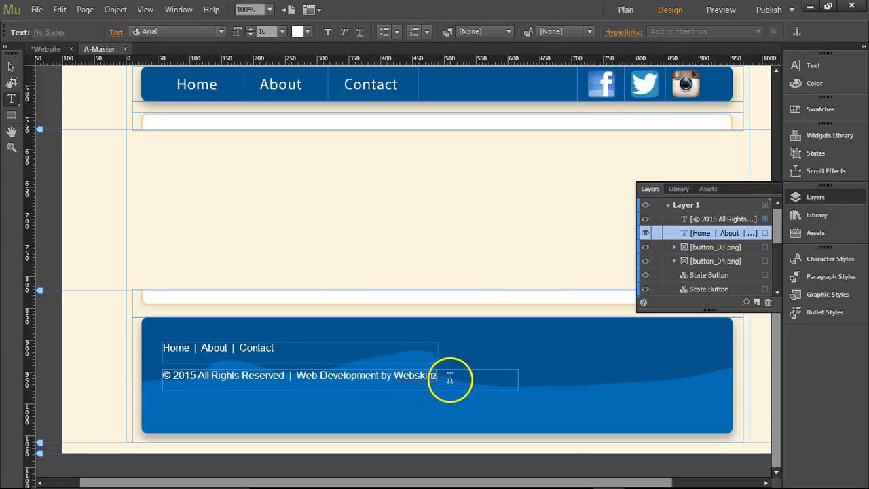
pyautogui.click(114, 34)
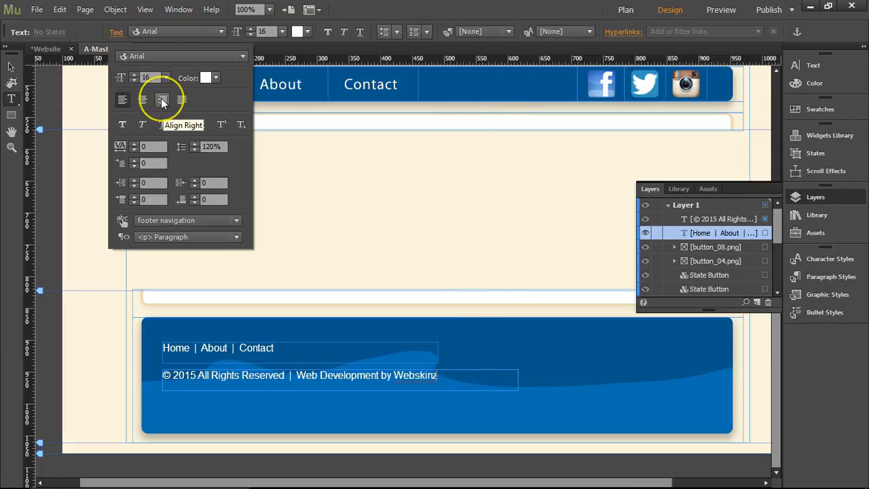
pyautogui.click(161, 102)
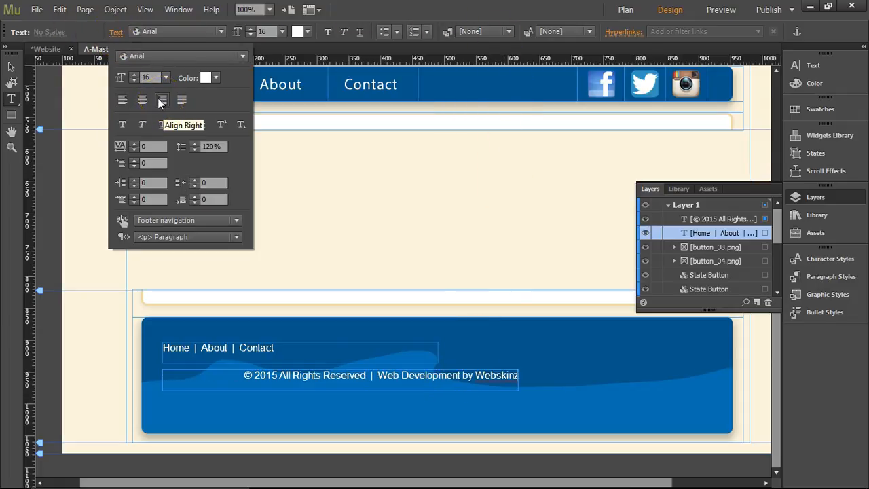
# - Narrow the copyright frame from its left edge and move it to the footer's right side, level with the links, at X 448, Y 903
pyautogui.click(10, 67)
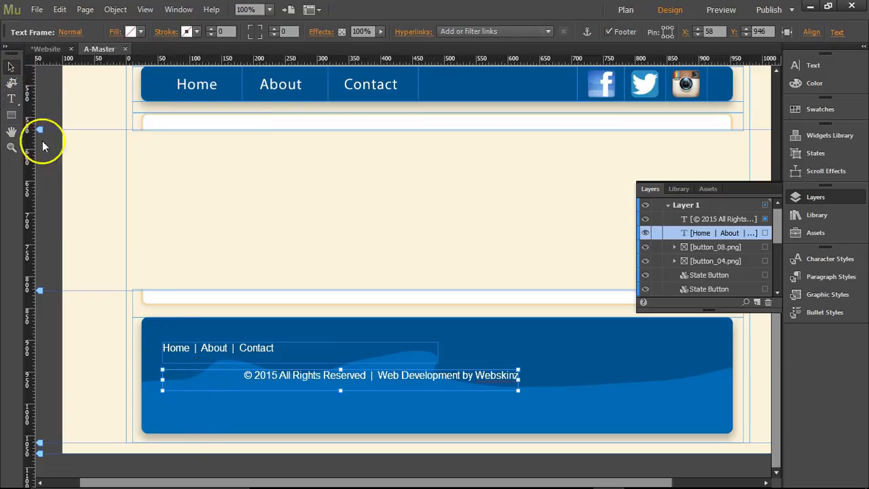
pyautogui.moveTo(162, 380); pyautogui.dragTo(220, 382)
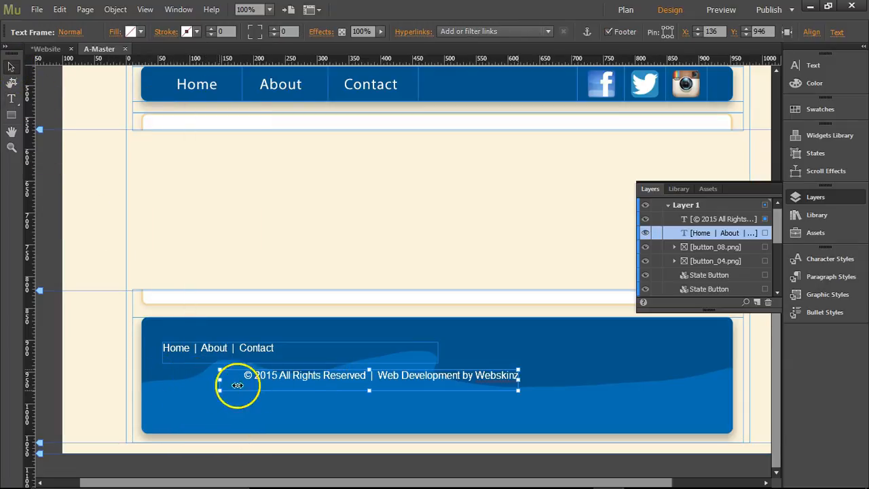
pyautogui.moveTo(337, 377); pyautogui.dragTo(475, 347)
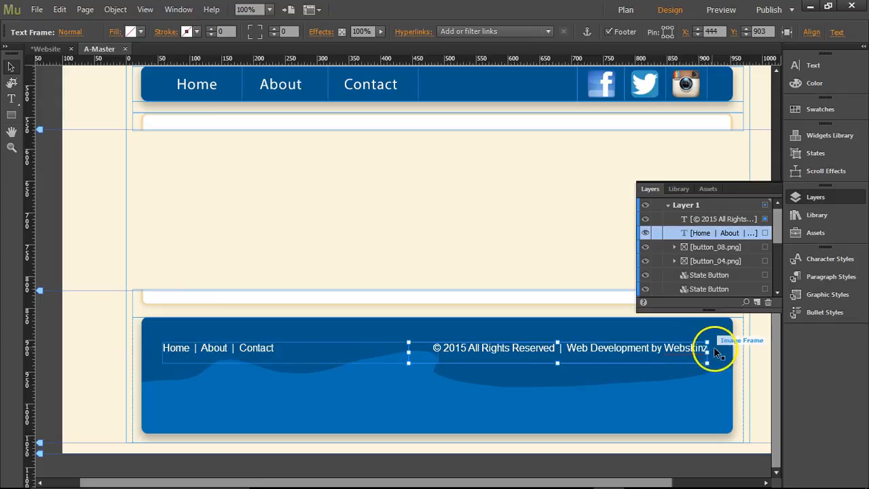
pyautogui.press('Right')
pyautogui.press('Right')
pyautogui.press('Right')
pyautogui.press('Right')
pyautogui.press('Right')
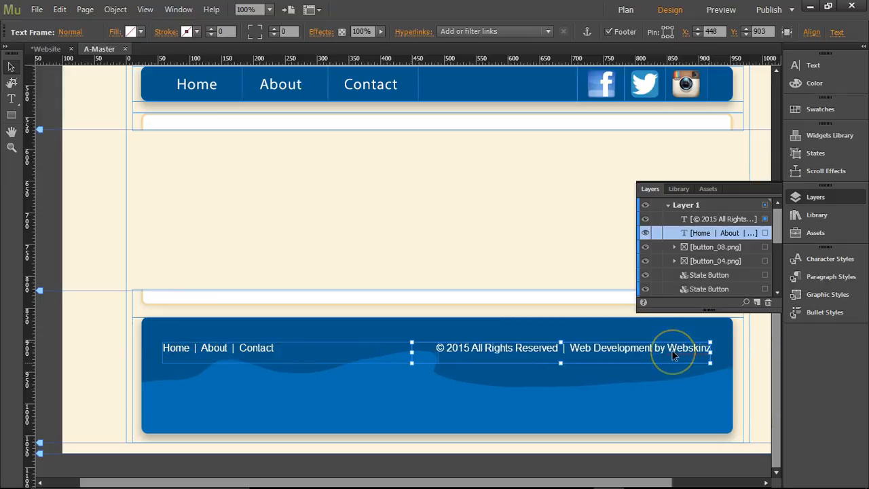
# - Shorten the Home | About | Contact text frame and move the copyright frame's left edge to X 465, keeping its text on one line
pyautogui.moveTo(412, 351); pyautogui.dragTo(373, 353)
pyautogui.click(436, 357)
pyautogui.click(485, 350)
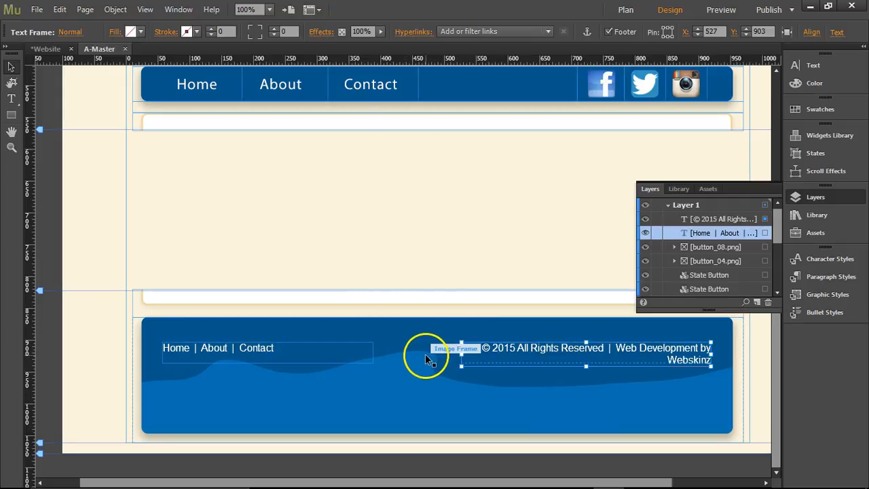
pyautogui.moveTo(461, 354); pyautogui.dragTo(432, 353)
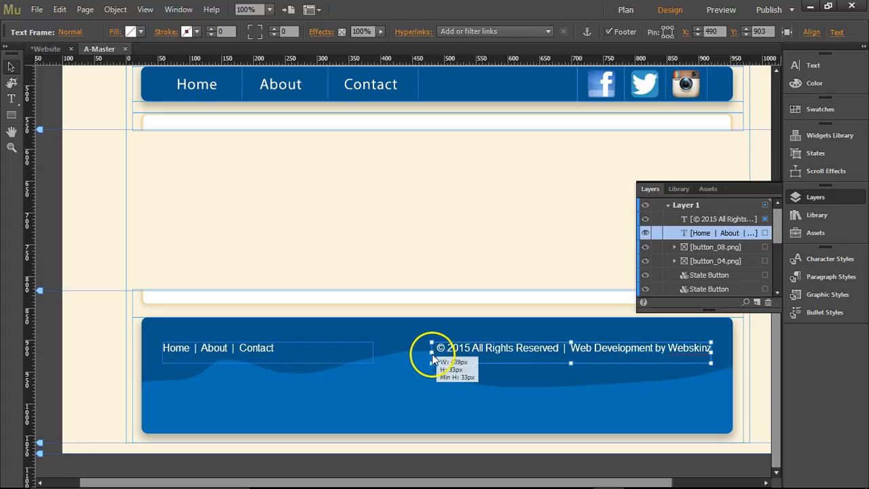
pyautogui.click(466, 382)
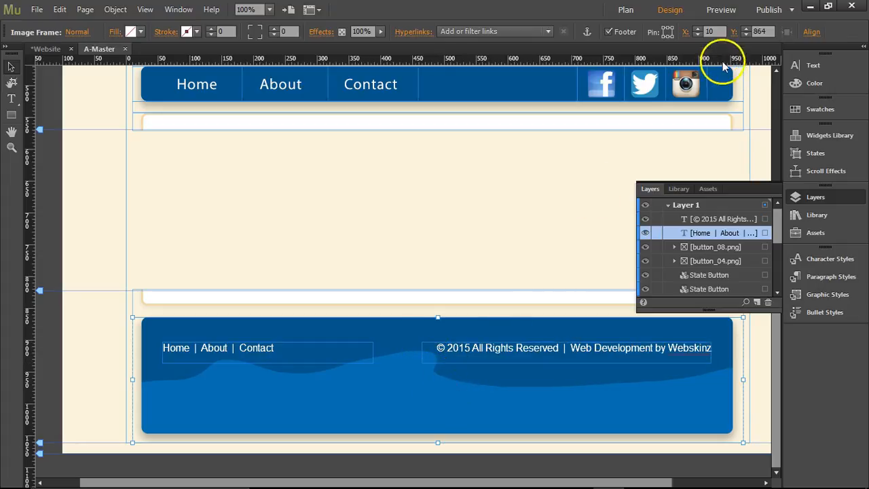
# - Preview the page to check the footer's links and copyright line, especially the Webskinz credit, and close the preview
pyautogui.click(721, 10)
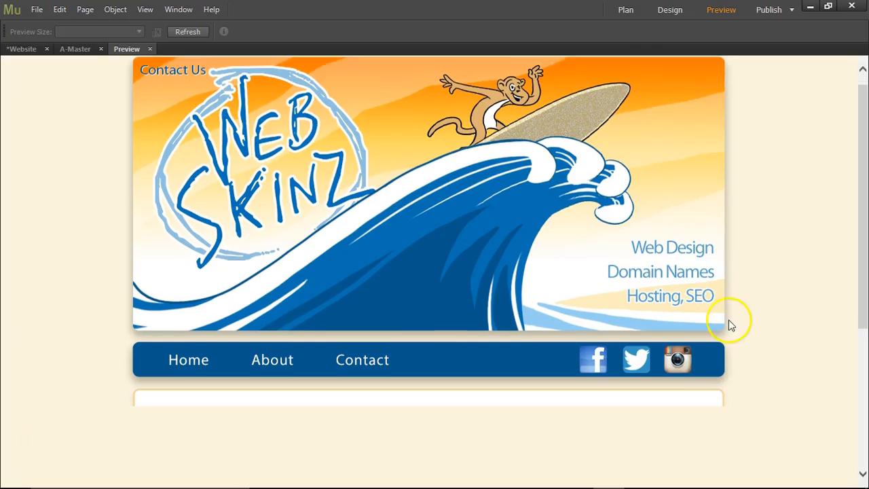
pyautogui.scroll(-3, 729, 321)
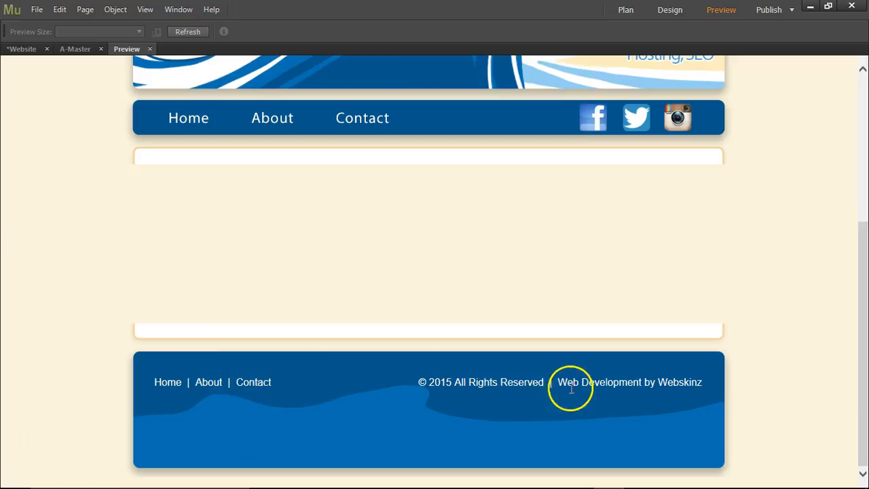
pyautogui.doubleClick(680, 383)
pyautogui.click(647, 383)
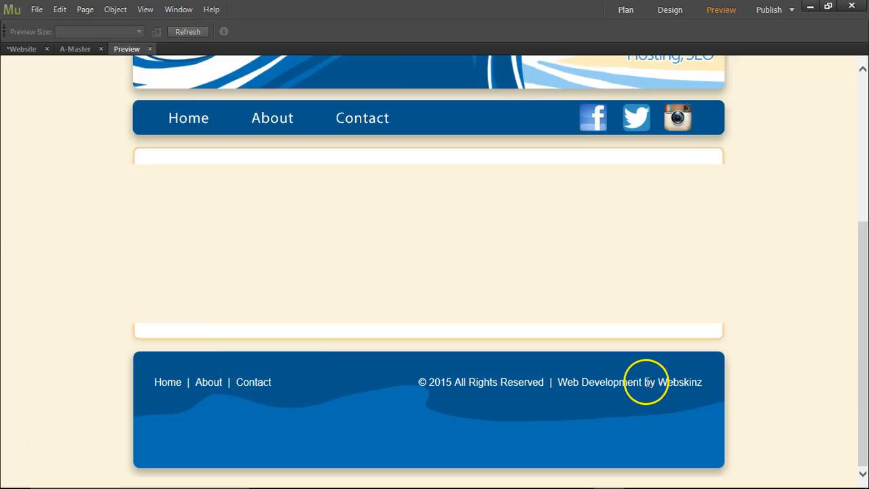
pyautogui.click(150, 49)
pyautogui.click(683, 351)
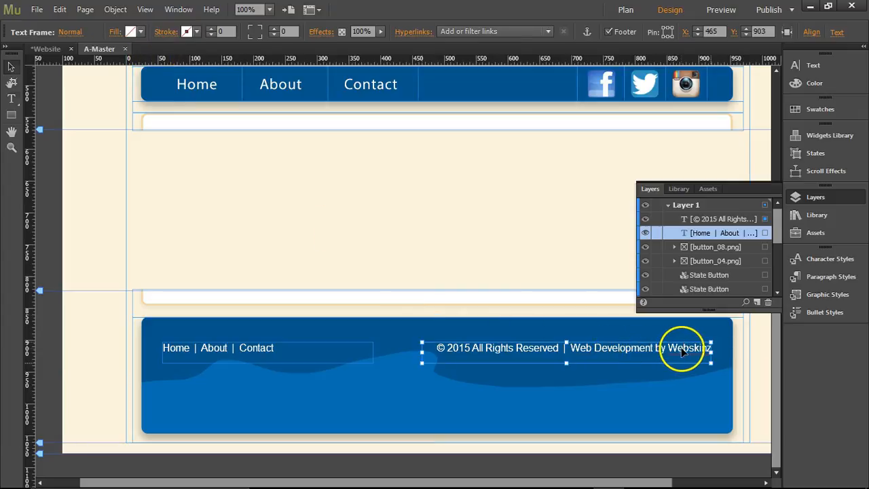
pyautogui.doubleClick(680, 349)
pyautogui.moveTo(669, 347); pyautogui.dragTo(721, 349)
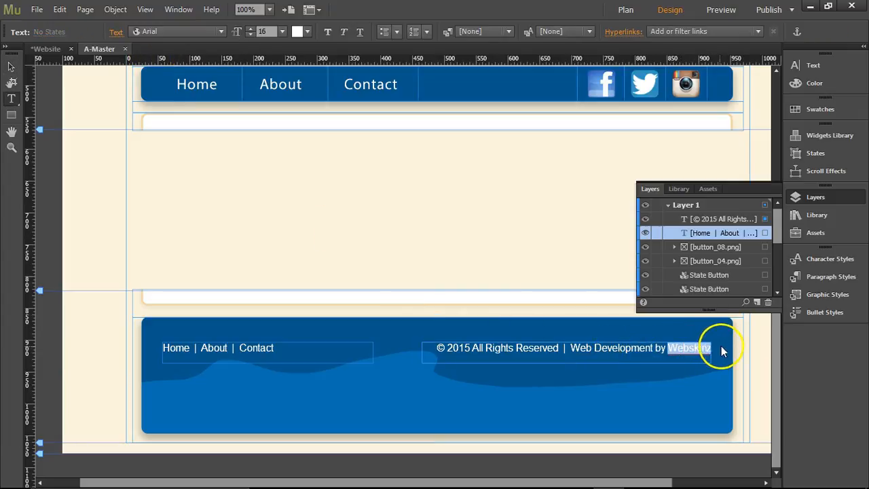
pyautogui.click(693, 32)
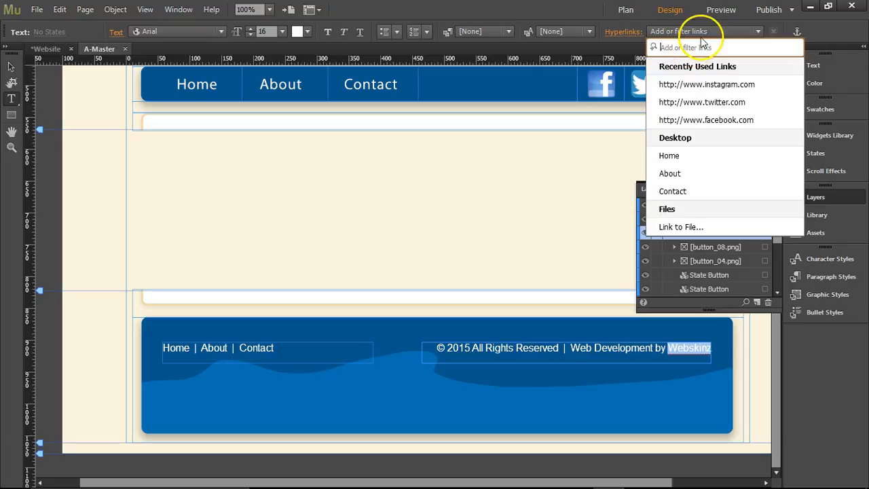
pyautogui.write('http://www.webskinz.com')
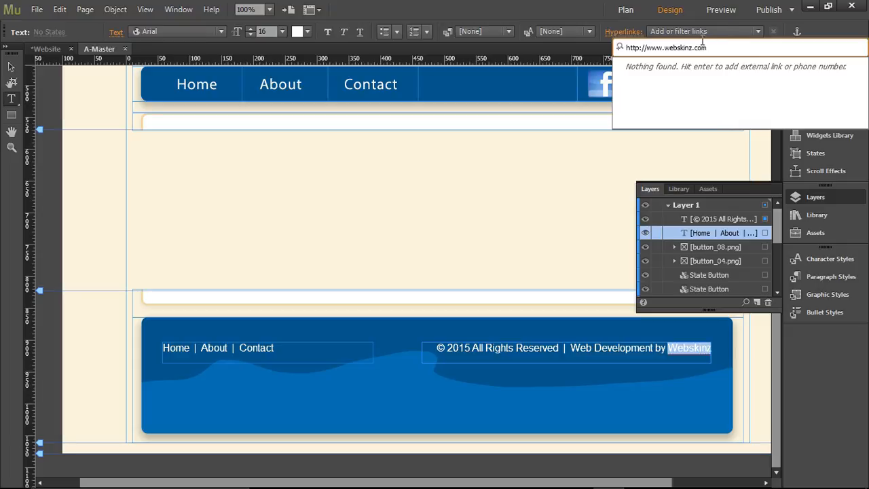
pyautogui.press('Return')
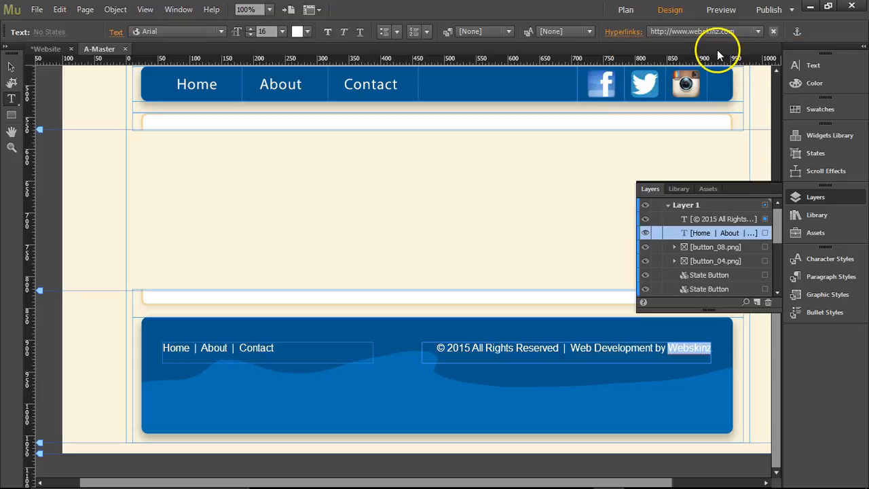
pyautogui.click(630, 32)
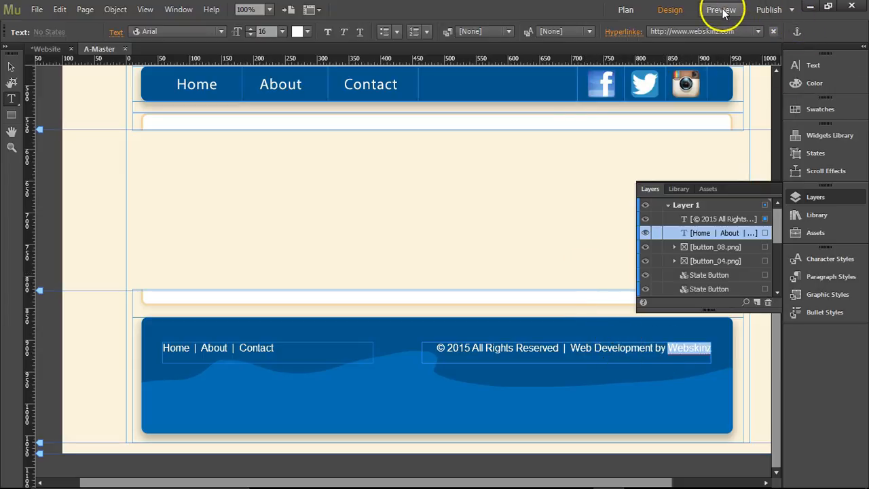
pyautogui.click(116, 32)
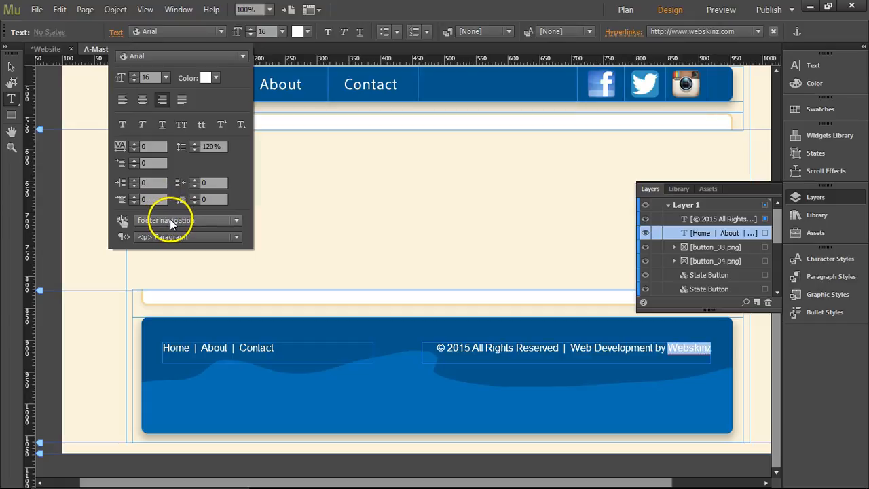
# - Preview the page, test the footer's Contact link and close the preview
pyautogui.click(717, 8)
pyautogui.scroll(-5, 733, 238)
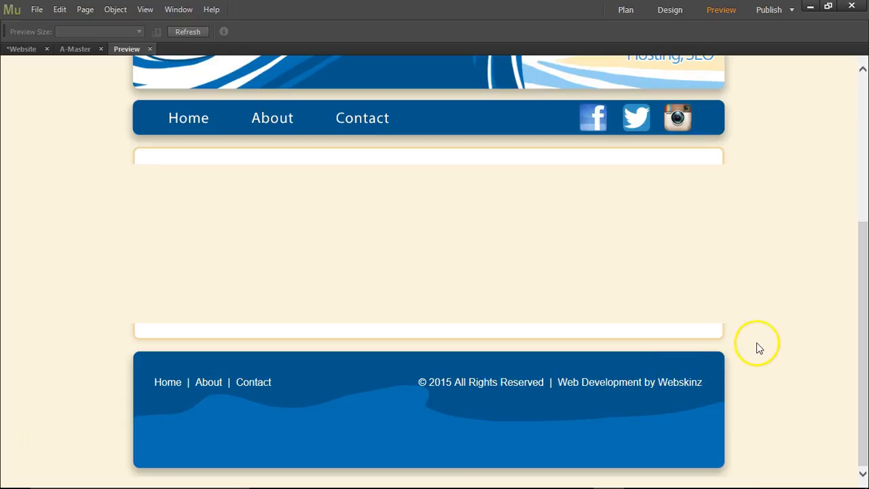
pyautogui.click(253, 383)
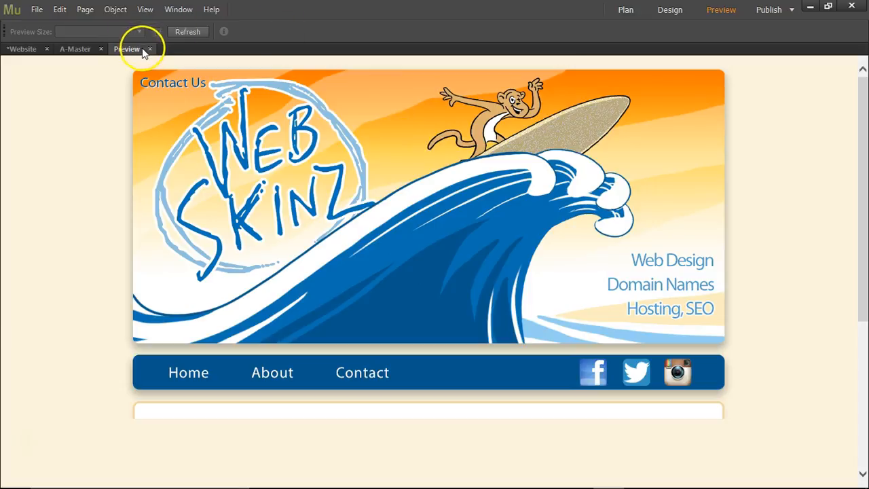
pyautogui.click(150, 49)
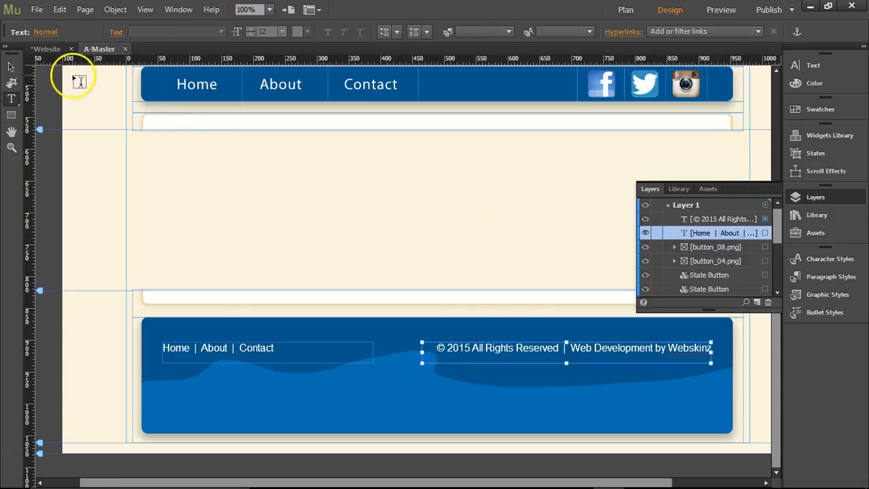
# - Shorten the footer's blue background image from its lower edge and raise the bottom-of-page guide to meet it
pyautogui.click(386, 386)
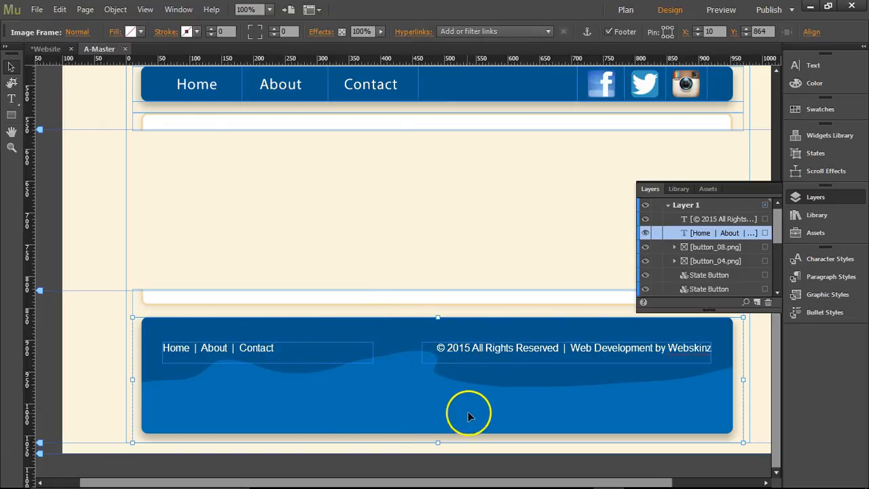
pyautogui.moveTo(438, 442); pyautogui.dragTo(438, 380)
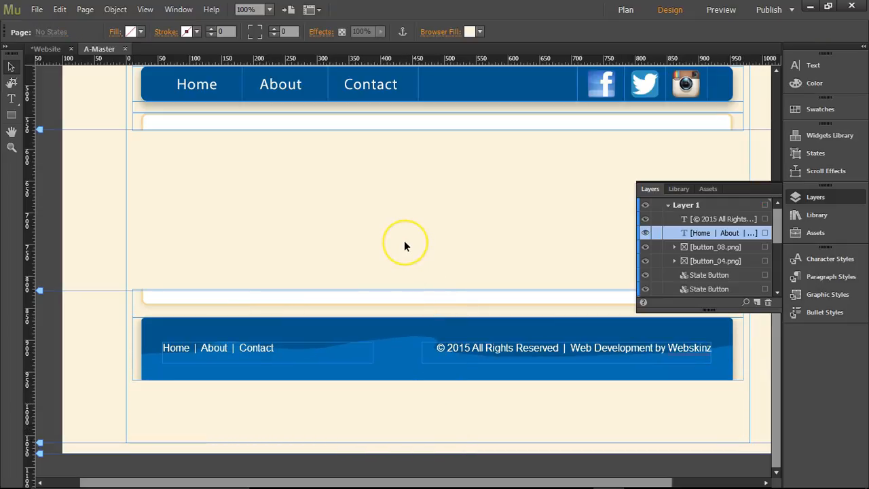
pyautogui.hotkey('ctrl', 'z')
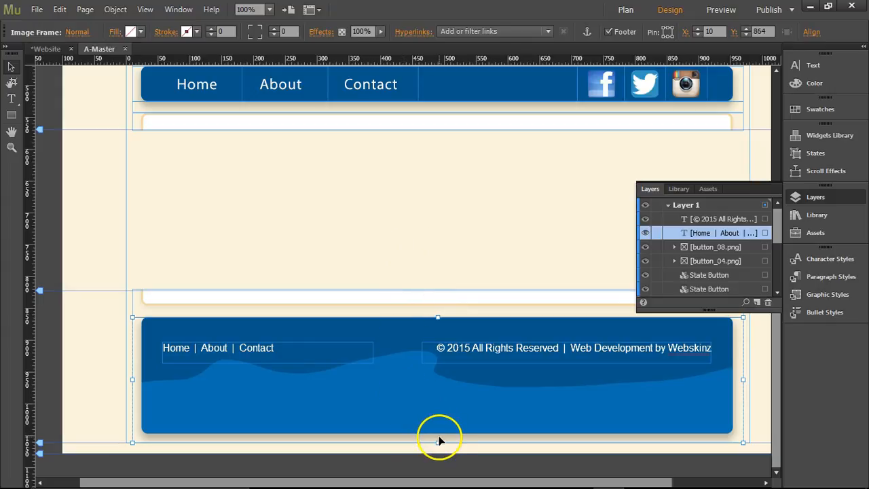
pyautogui.moveTo(438, 442); pyautogui.dragTo(442, 410)
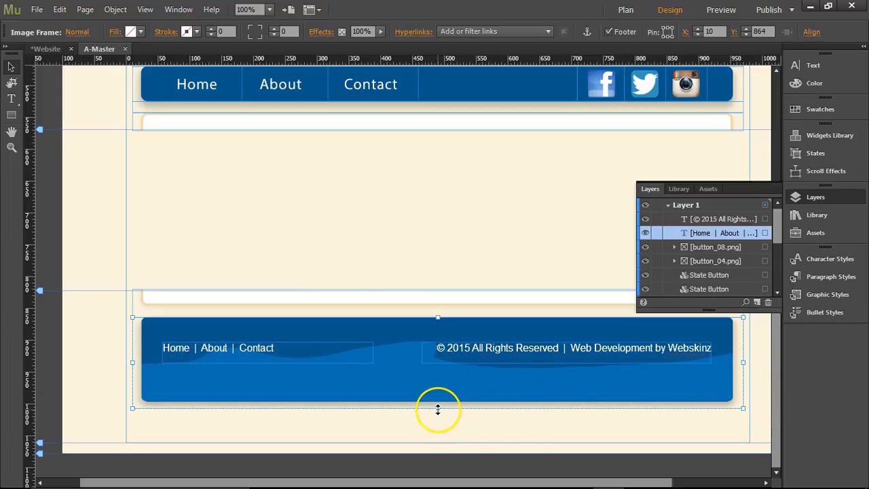
pyautogui.moveTo(438, 409)
pyautogui.mouseDown()
pyautogui.moveTo(437, 437)
pyautogui.moveTo(438, 395)
pyautogui.moveTo(442, 412)
pyautogui.mouseUp()
pyautogui.click(759, 408)
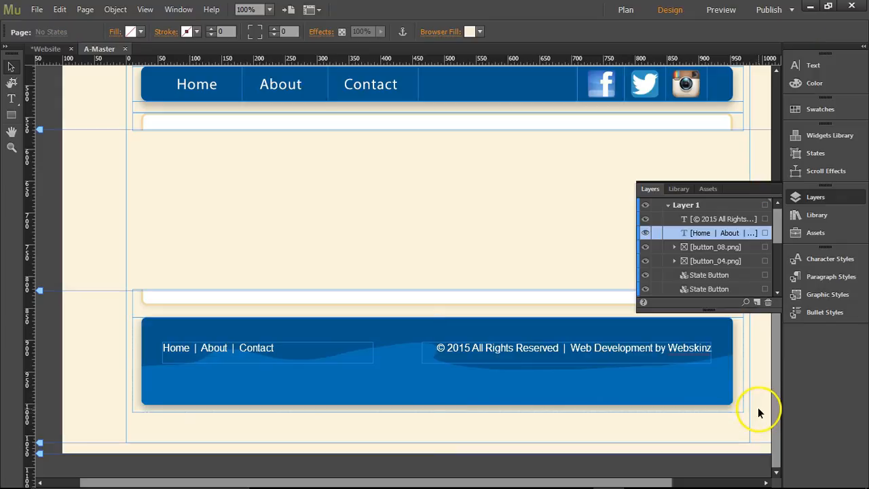
pyautogui.moveTo(40, 445); pyautogui.dragTo(42, 416)
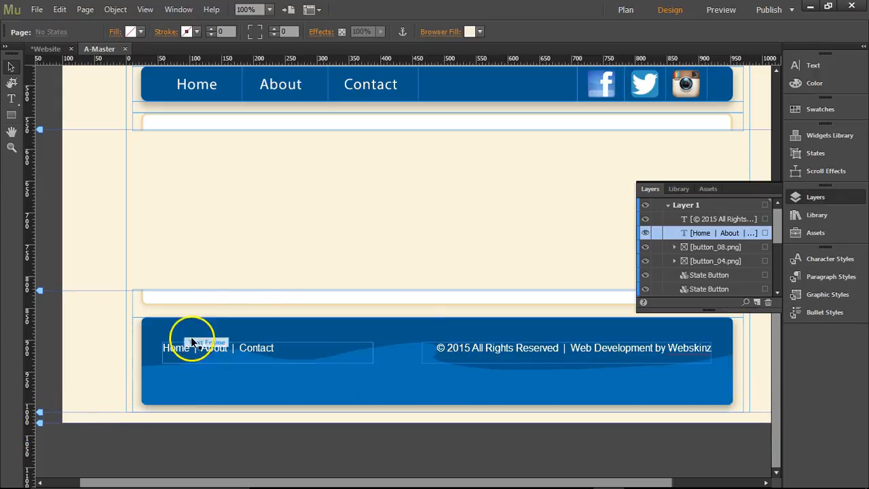
# - Preview the page from header to footer to check the shortened footer and close the preview
pyautogui.click(721, 9)
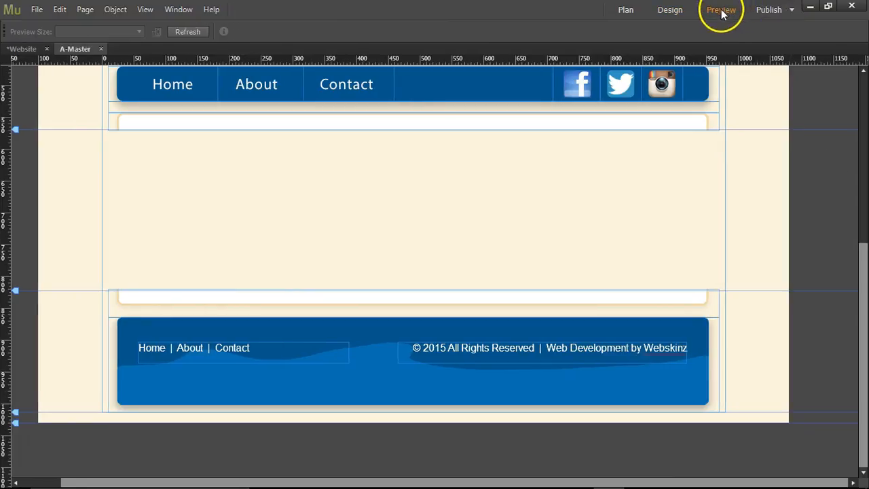
pyautogui.scroll(-3, 706, 269)
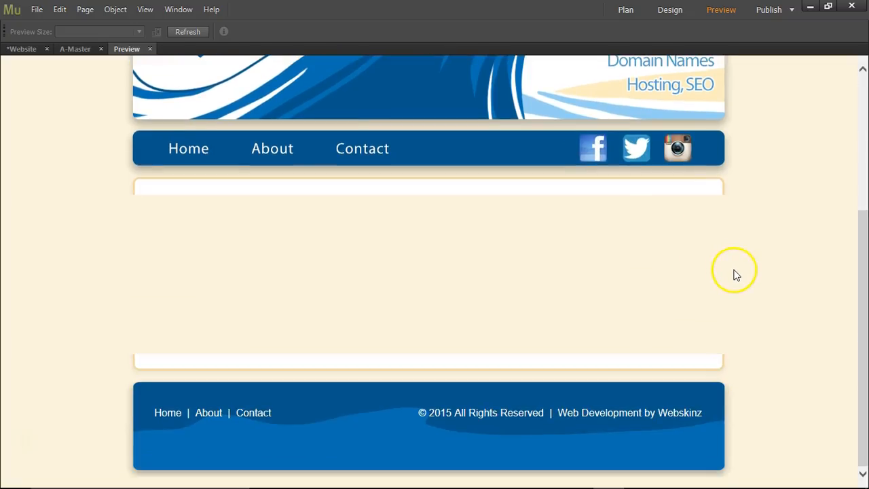
pyautogui.scroll(3, 735, 272)
pyautogui.scroll(-3, 735, 268)
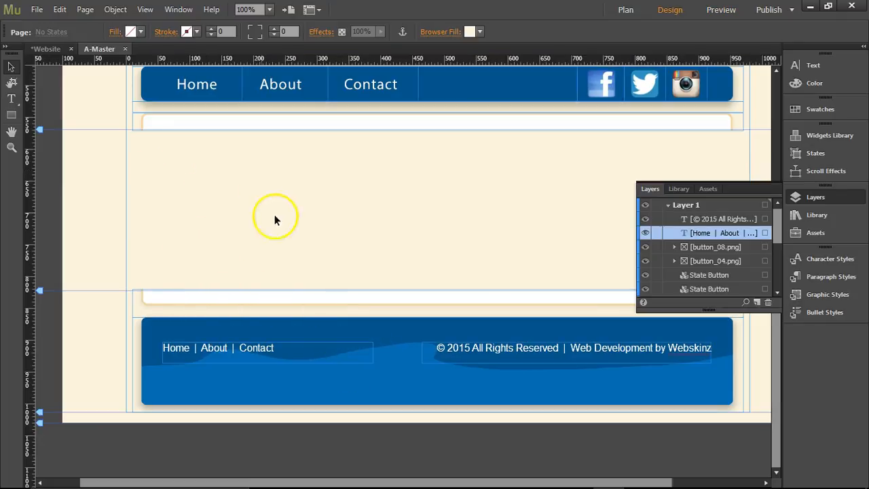
# - Close the A-Master page and open the Home page for editing from the site plan
pyautogui.scroll(5, 329, 222)
pyautogui.scroll(-2, 329, 223)
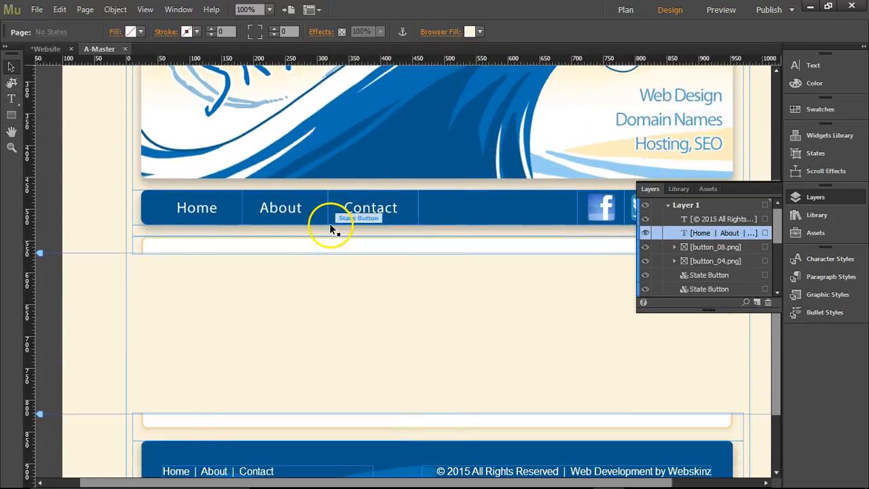
pyautogui.scroll(-2, 330, 223)
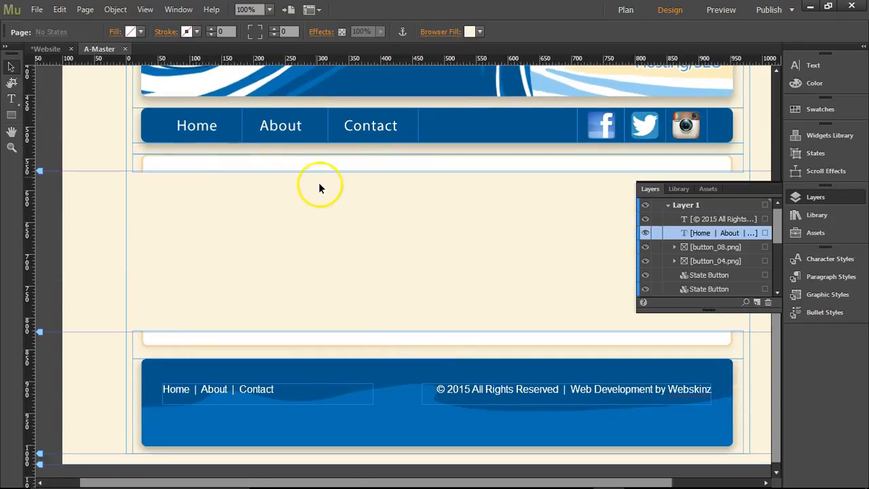
pyautogui.click(125, 49)
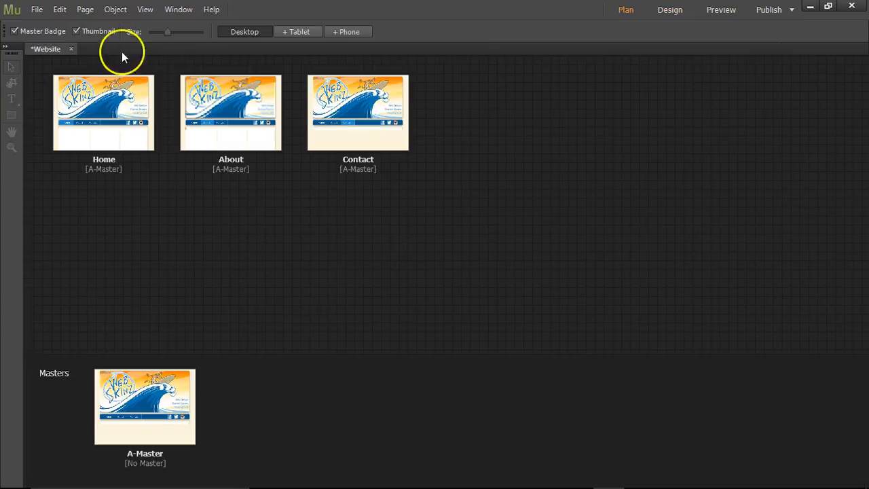
pyautogui.doubleClick(116, 117)
# - Examine the Home page from header to footer, checking how the footer sits below the three-column content area
pyautogui.scroll(-5, 554, 243)
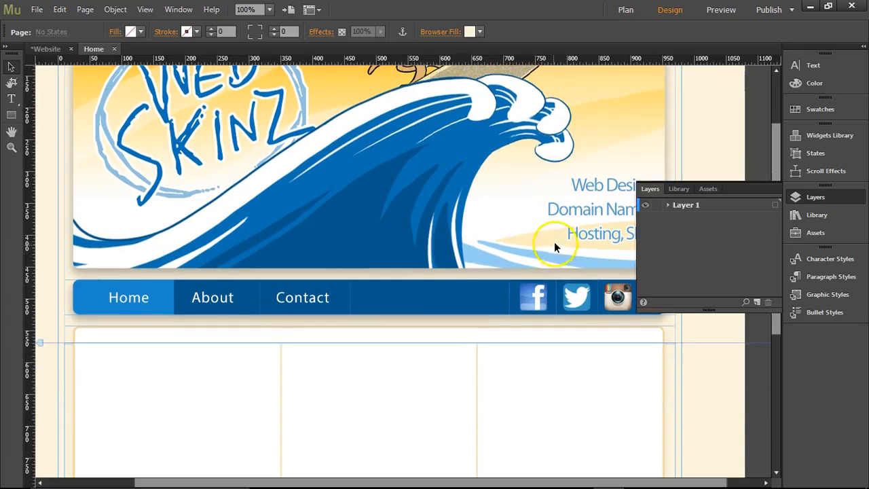
pyautogui.scroll(-3, 554, 243)
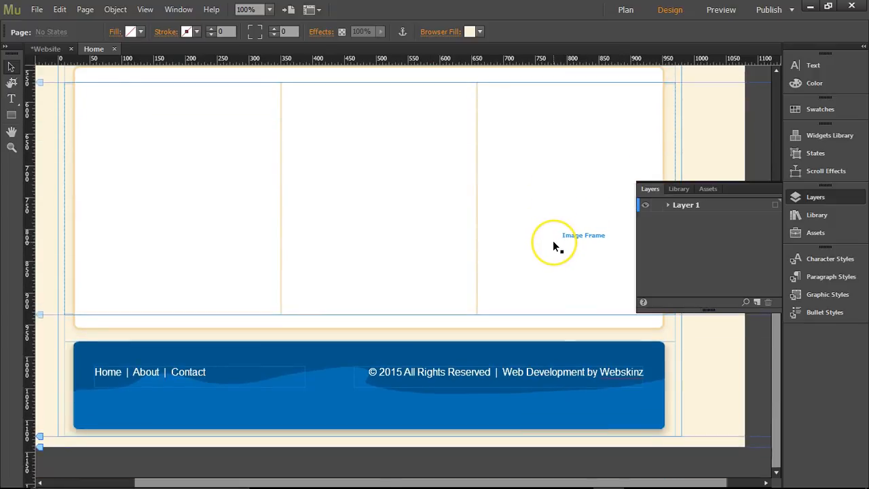
pyautogui.scroll(2, 553, 240)
pyautogui.scroll(4, 553, 240)
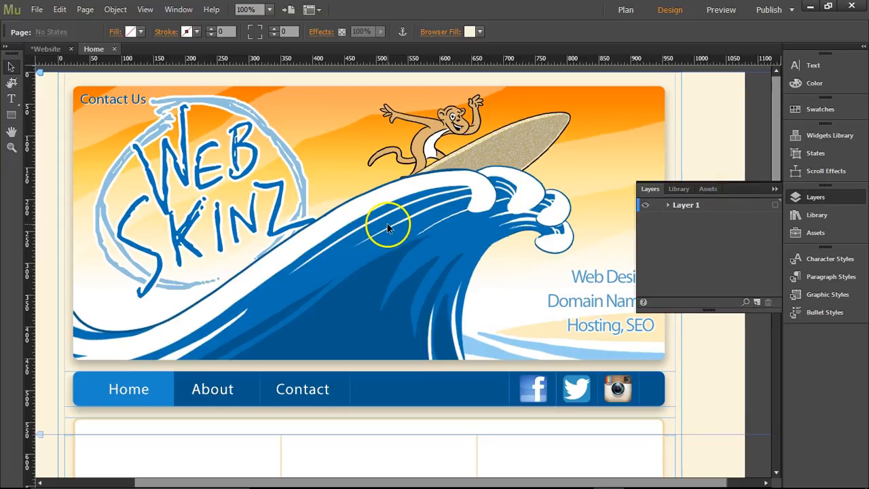
pyautogui.scroll(-5, 387, 226)
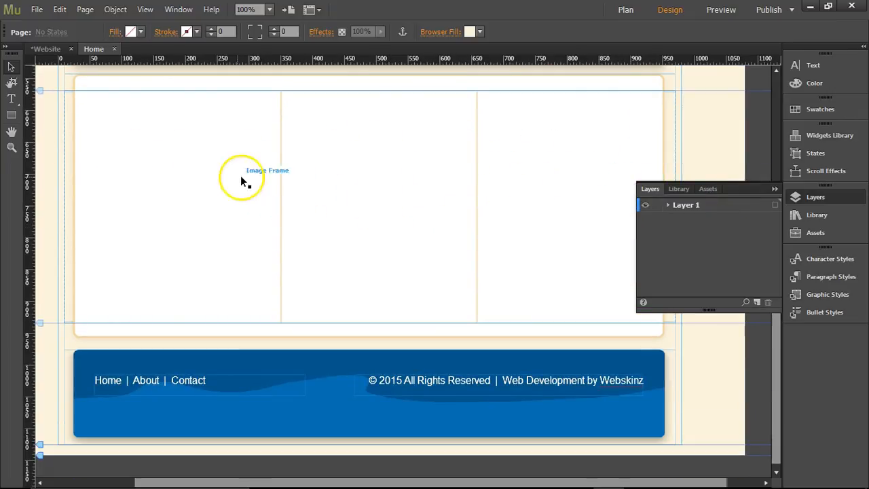
pyautogui.scroll(1, 238, 216)
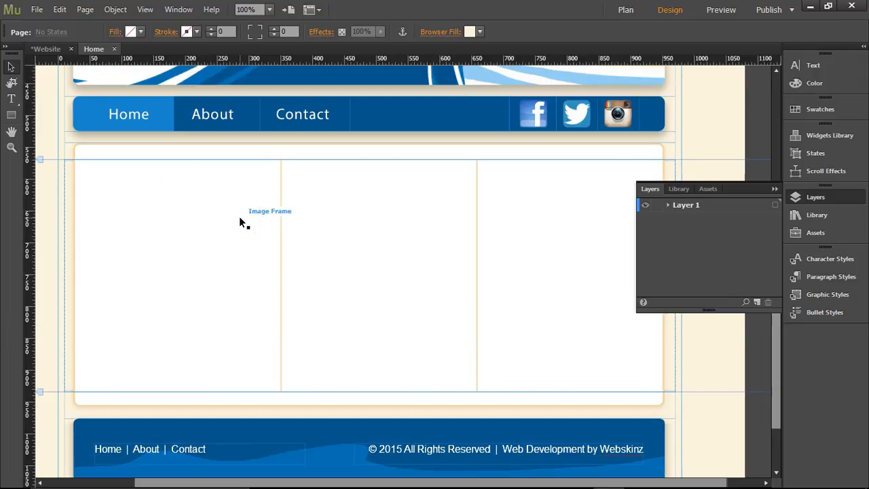
# - Minimize Muse and switch to the webskinz.com page in Chrome
pyautogui.click(312, 223)
pyautogui.click(813, 9)
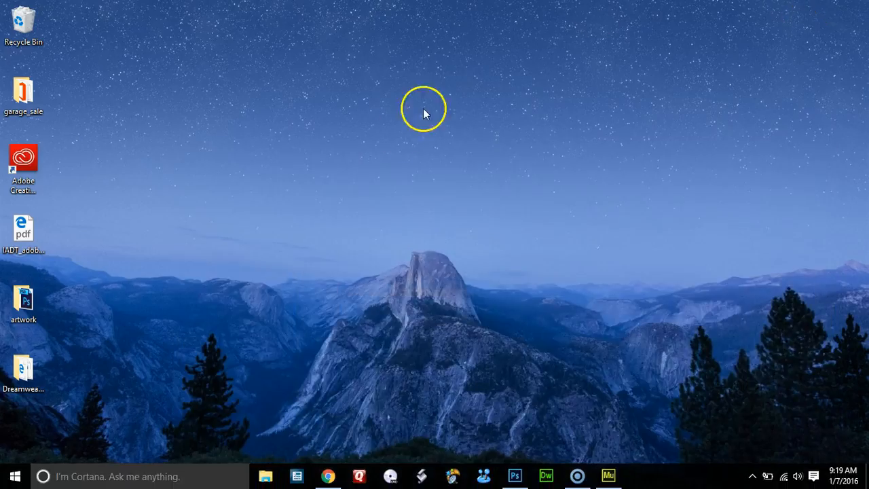
pyautogui.click(334, 469)
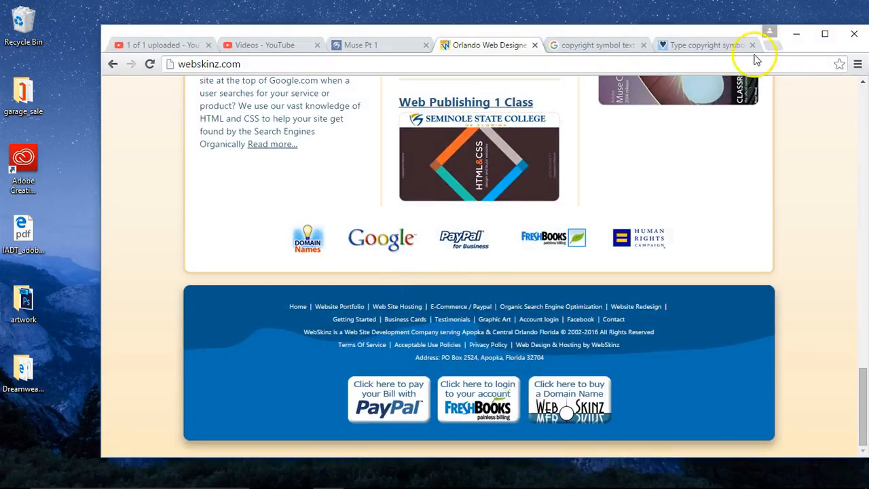
# - Search for "apopka chamber of commerce" in the copyright symbol page's tab and open the apopkachamber.org website
pyautogui.click(727, 43)
pyautogui.click(615, 68)
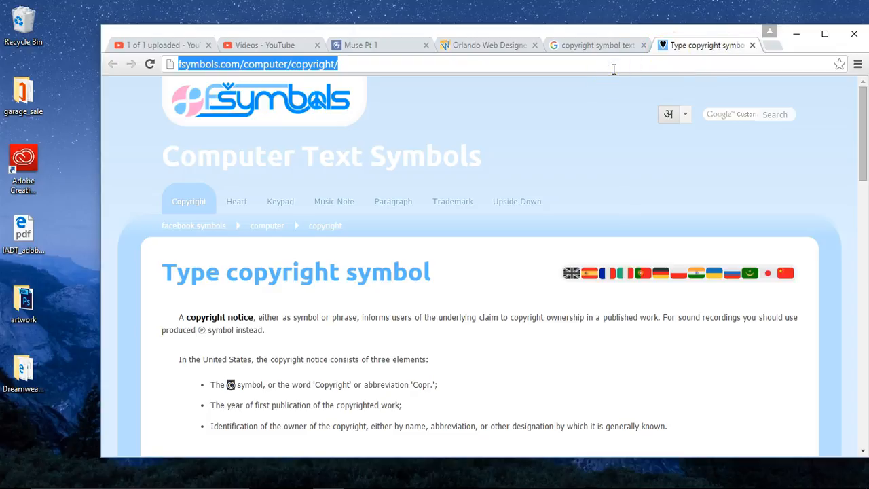
pyautogui.write('apopka chamber of commerce')
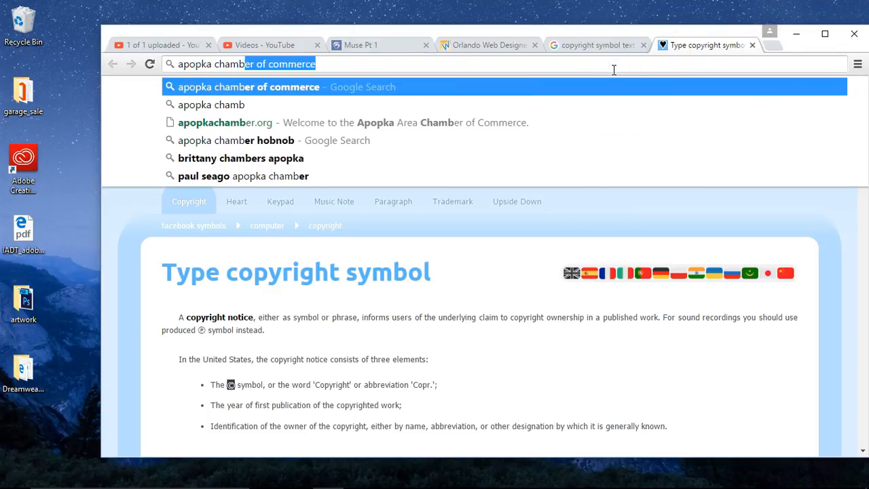
pyautogui.press('Return')
pyautogui.click(312, 193)
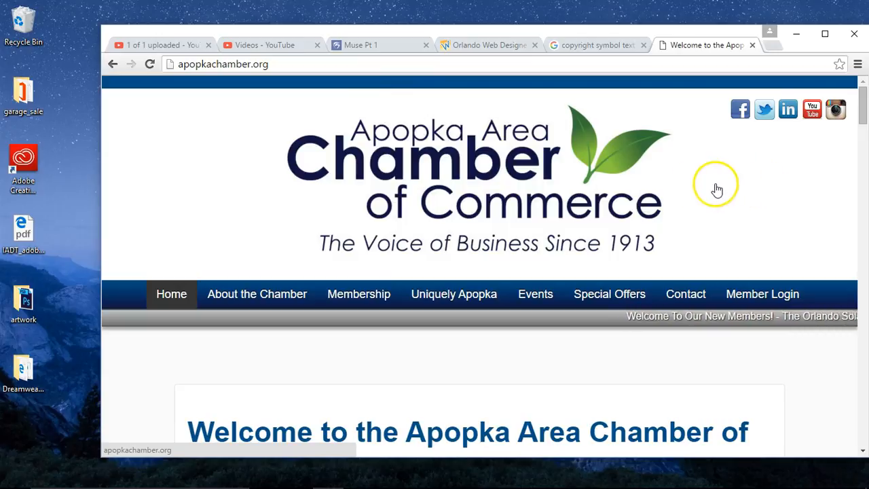
# - Examine the chamber's home page down to the Taste of Apopka Photos section, looking at how its content is laid out
pyautogui.scroll(-5, 717, 190)
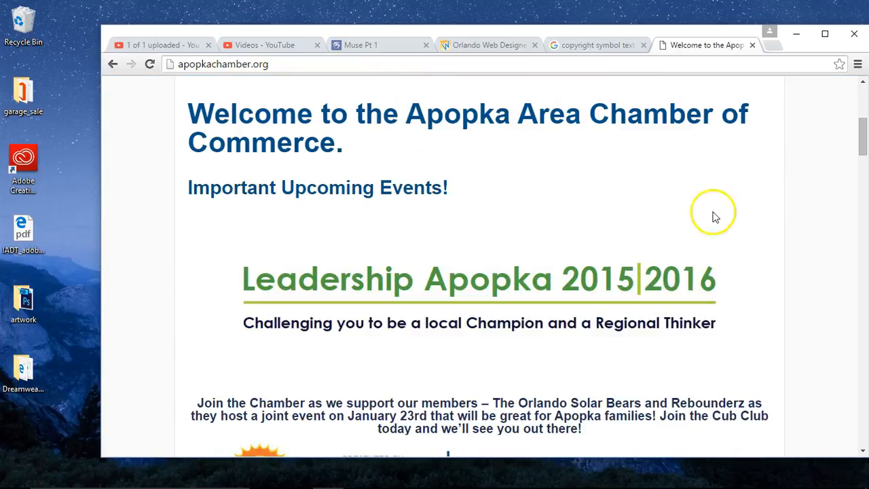
pyautogui.scroll(-8, 712, 216)
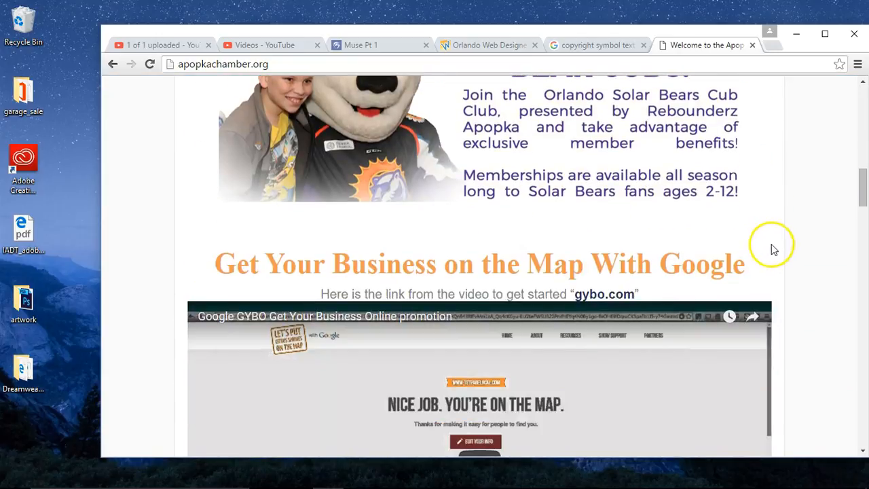
pyautogui.scroll(-11, 772, 249)
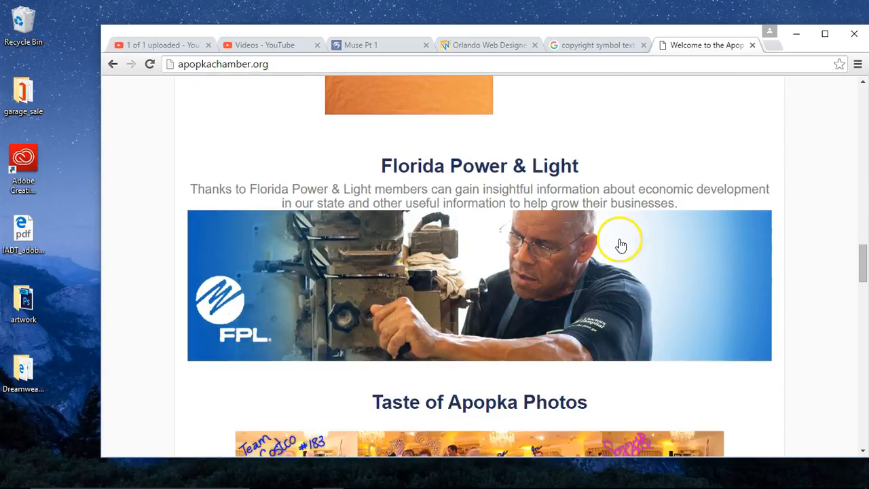
pyautogui.scroll(-3, 597, 243)
pyautogui.scroll(3, 576, 250)
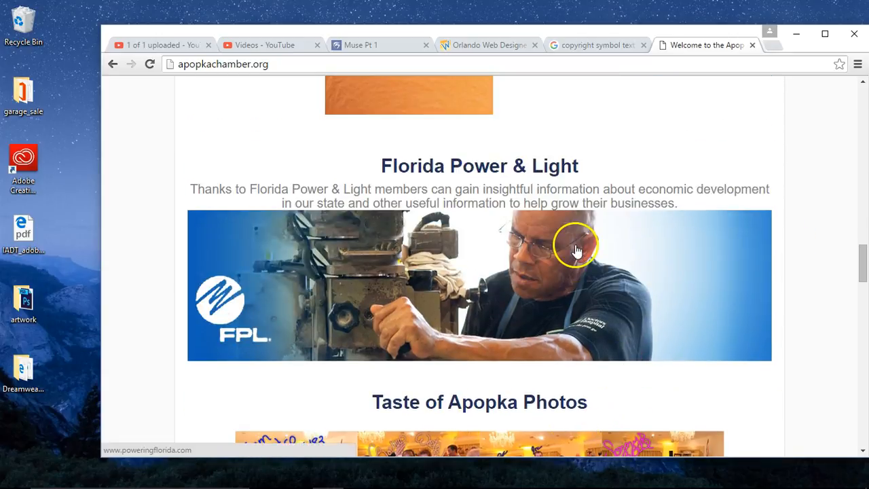
pyautogui.scroll(5, 489, 170)
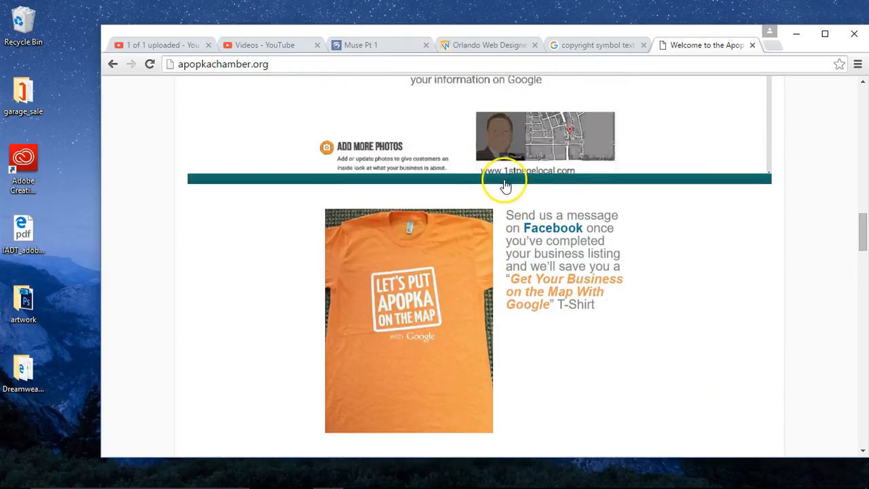
pyautogui.scroll(8, 503, 180)
pyautogui.scroll(-16, 636, 180)
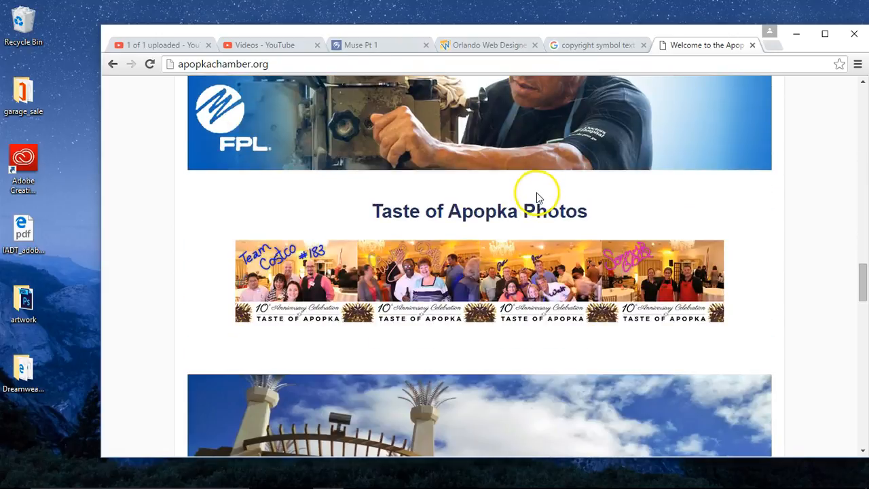
# - Open the Taste of Apopka Photos event page and enlarge the first photo in its gallery
pyautogui.click(471, 216)
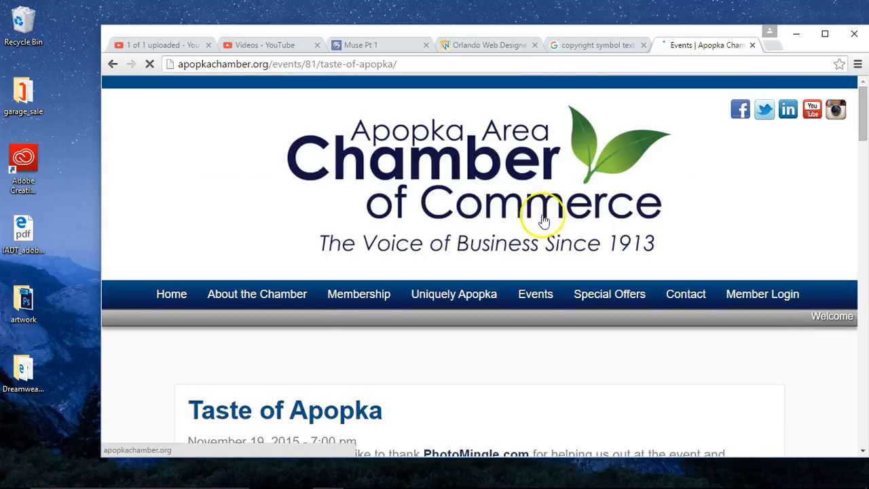
pyautogui.scroll(-4, 564, 216)
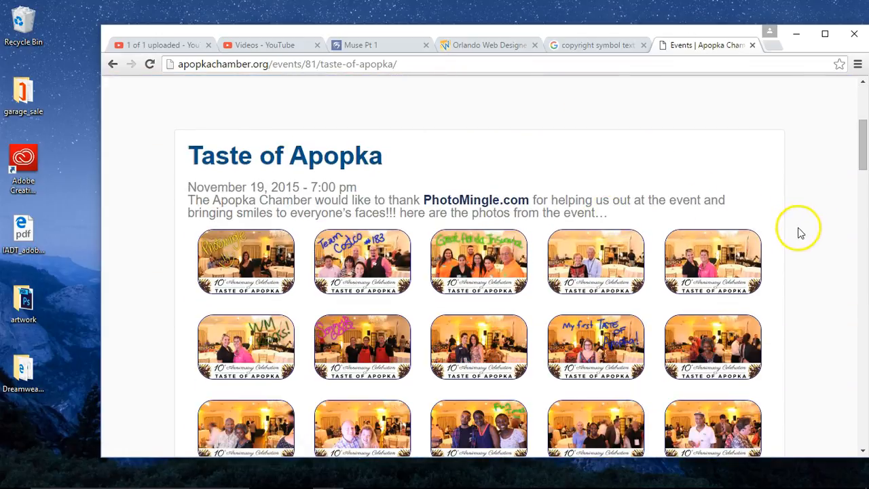
pyautogui.click(212, 256)
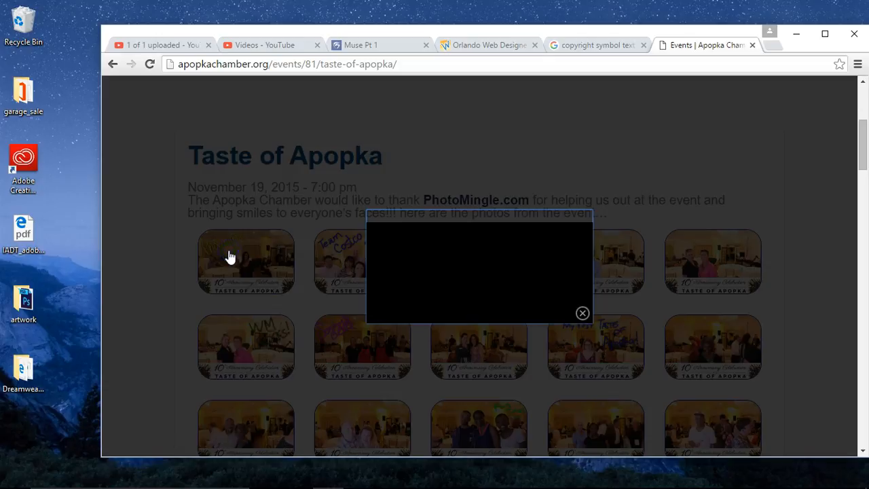
# - Page through the enlarged Taste of Apopka photos, close the viewer and look over the remaining thumbnails
pyautogui.click(691, 249)
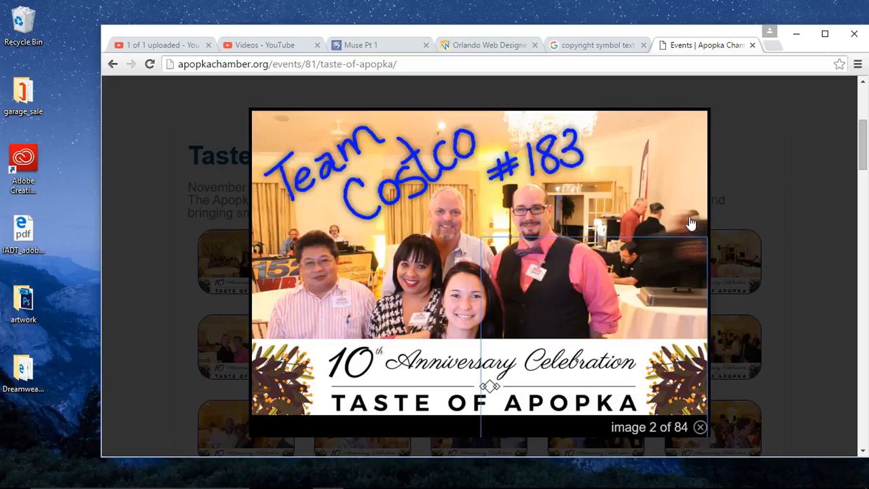
pyautogui.click(690, 222)
pyautogui.click(689, 220)
pyautogui.click(688, 220)
pyautogui.click(689, 220)
pyautogui.click(689, 221)
pyautogui.click(688, 220)
pyautogui.click(687, 219)
pyautogui.click(687, 220)
pyautogui.click(687, 219)
pyautogui.click(687, 219)
pyautogui.click(687, 219)
pyautogui.click(801, 200)
pyautogui.scroll(-15, 808, 207)
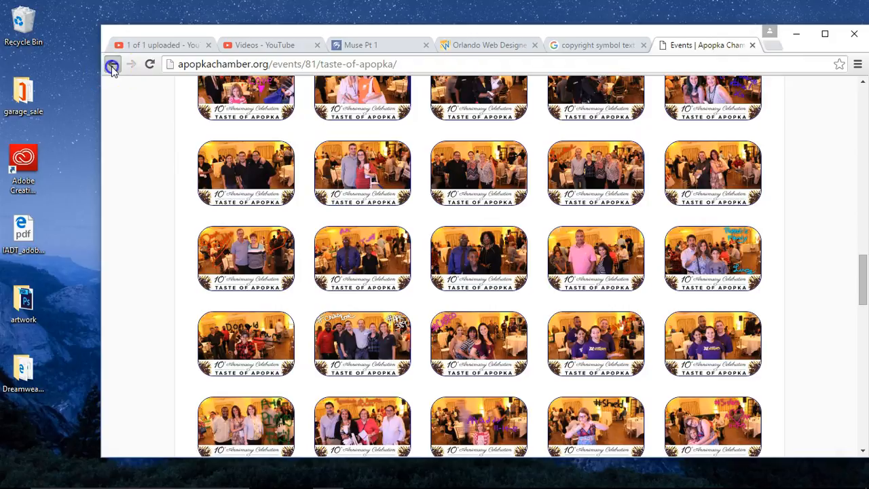
# - Return to the chamber's home page, go up to its header and maximize the Chrome window
pyautogui.click(113, 64)
pyautogui.scroll(15, 146, 217)
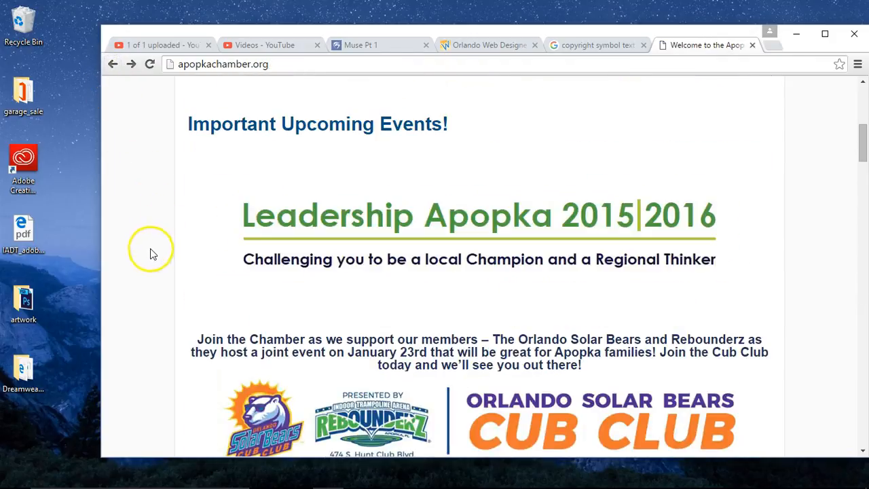
pyautogui.click(824, 34)
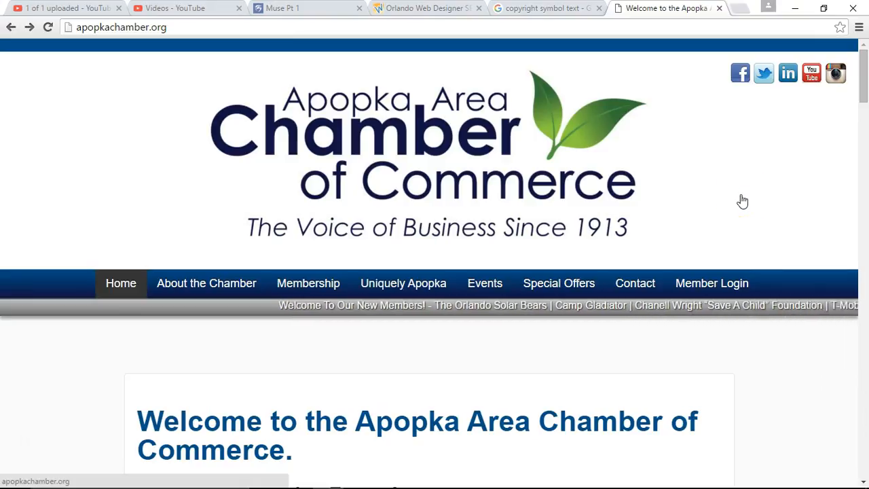
# - Minimize Chrome, switch to Photoshop and paste the full-width chamber page screenshot into the Untitled-1-Recovered document
pyautogui.click(850, 169)
pyautogui.click(795, 8)
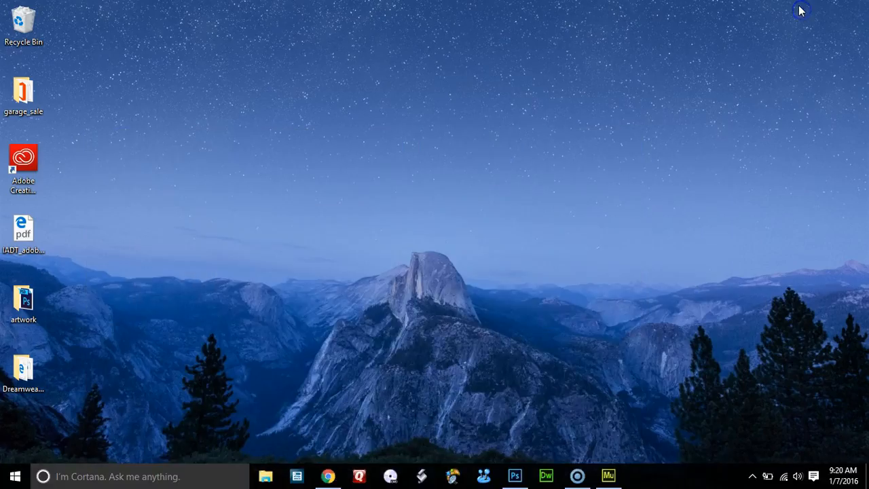
pyautogui.click(515, 475)
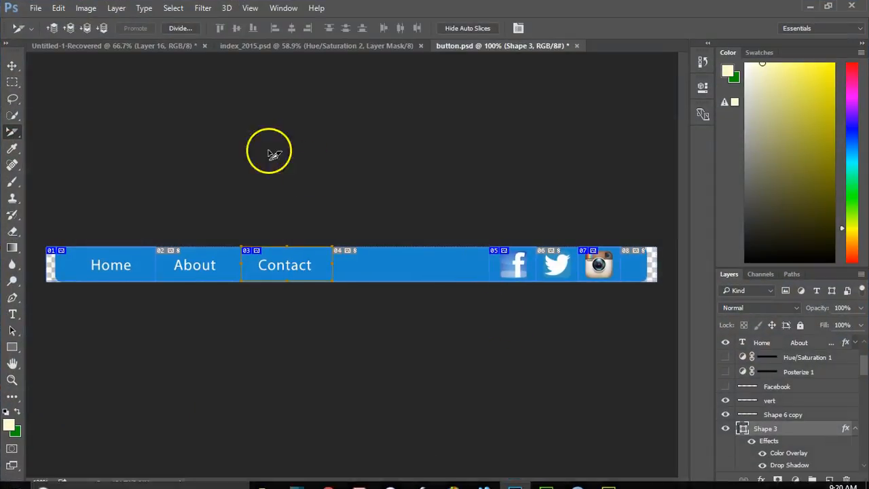
pyautogui.click(96, 45)
pyautogui.hotkey('ctrl', 'v')
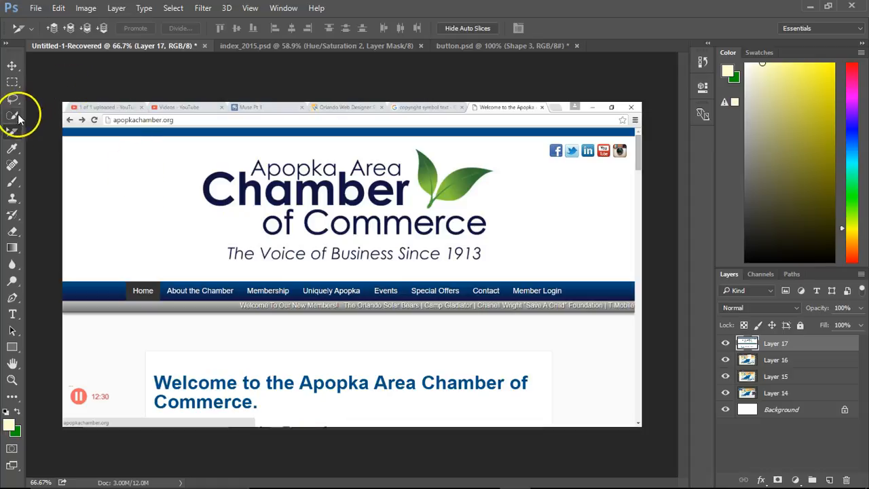
# - Crop the pasted screenshot to the chamber's web page area, excluding the browser frame and scrollbar
pyautogui.moveTo(10, 134); pyautogui.dragTo(41, 131)
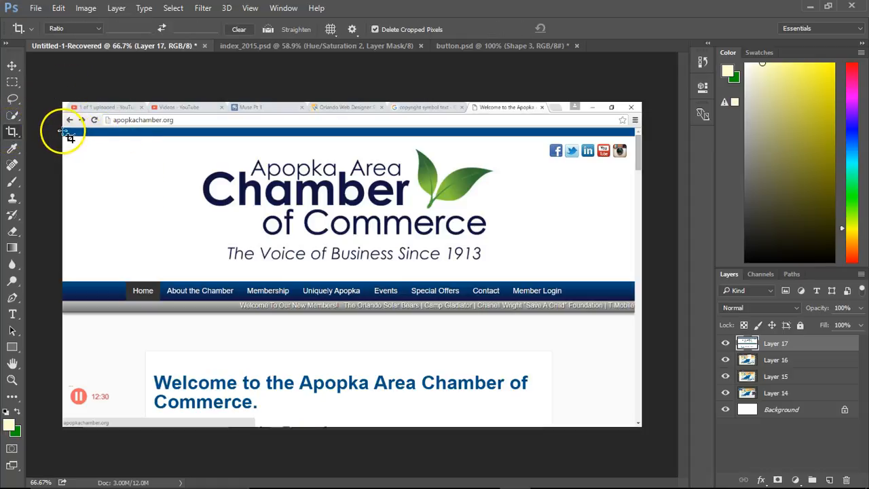
pyautogui.moveTo(68, 133); pyautogui.dragTo(642, 425)
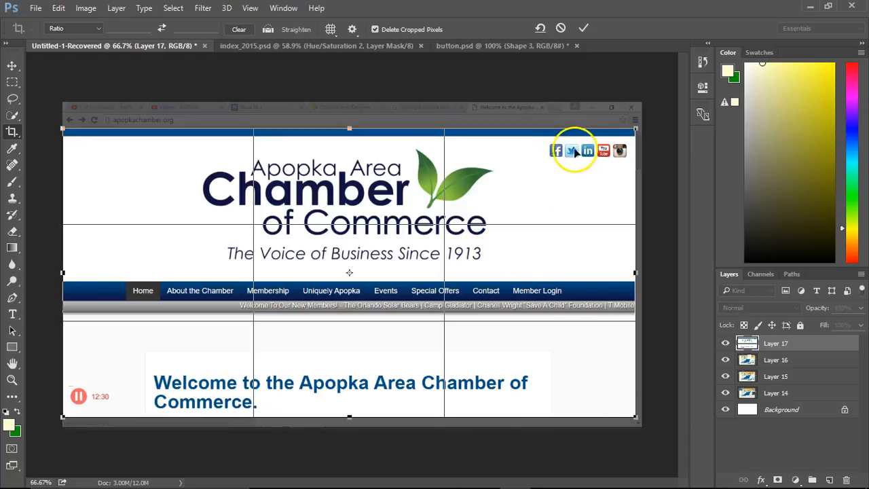
pyautogui.press('Return')
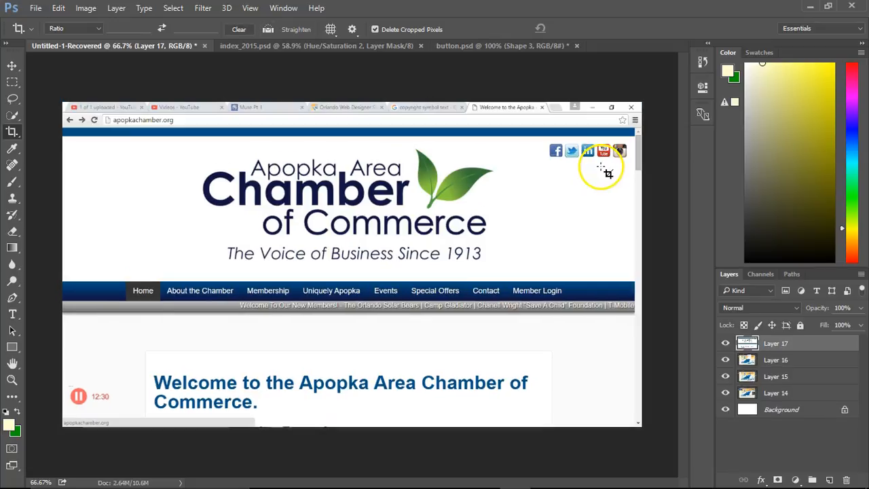
# - Switch to Chrome, restore its window, narrow it to show the chamber's mobile layout and widen it until the full navigation bar reappears
pyautogui.moveTo(389, 482)
pyautogui.click(327, 472)
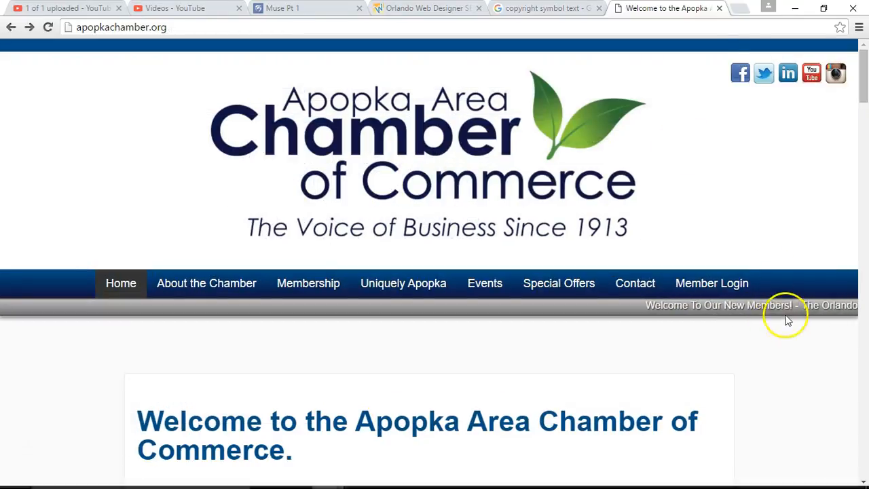
pyautogui.click(815, 9)
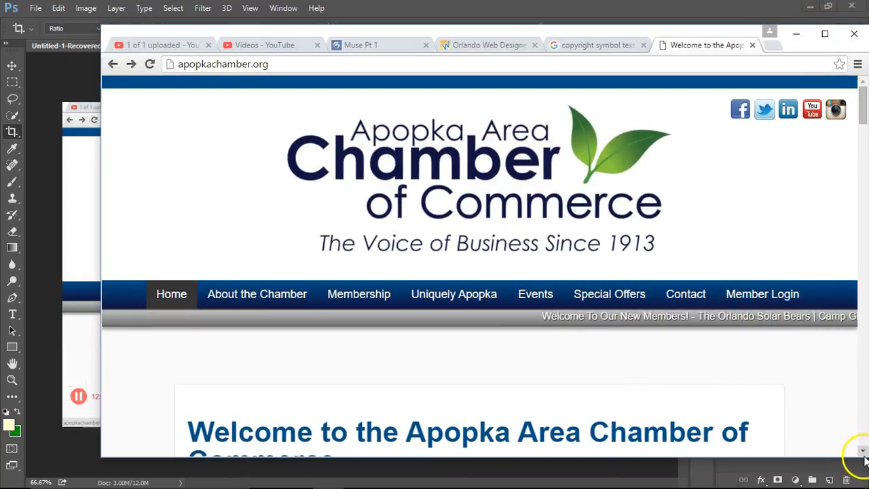
pyautogui.moveTo(728, 32); pyautogui.dragTo(708, 23)
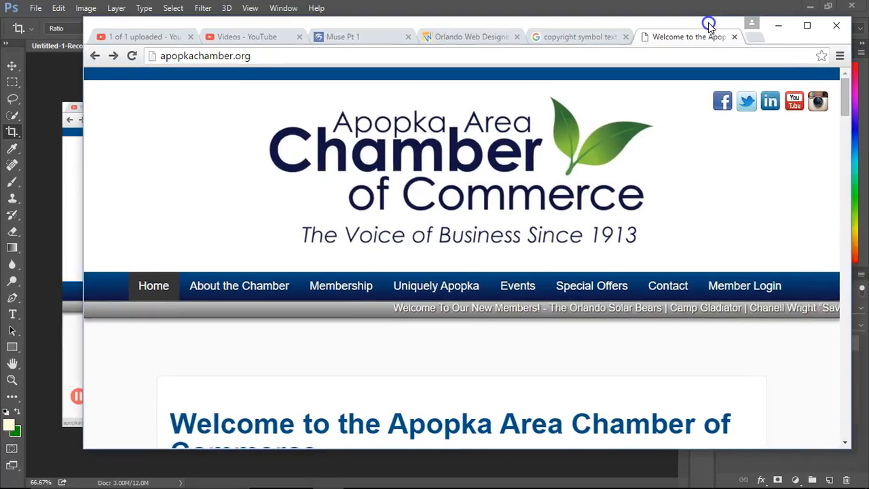
pyautogui.moveTo(849, 446); pyautogui.dragTo(175, 406)
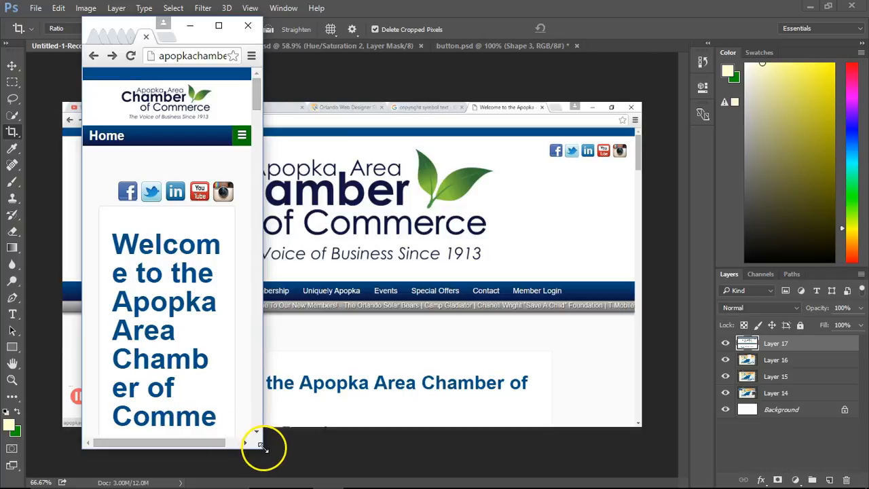
pyautogui.moveTo(264, 448); pyautogui.dragTo(744, 471)
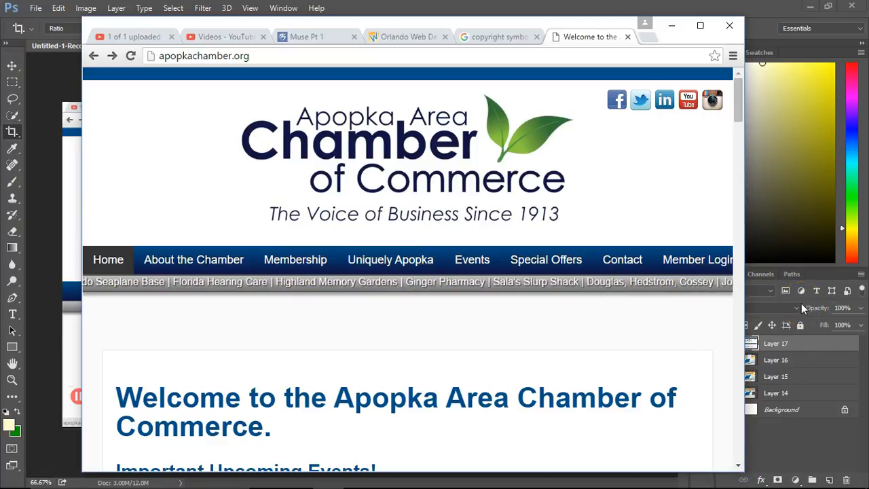
# - Minimize Chrome, paste the screenshot of the resized chamber page into Untitled-1-Recovered and crop it to the web page area
pyautogui.click(748, 15)
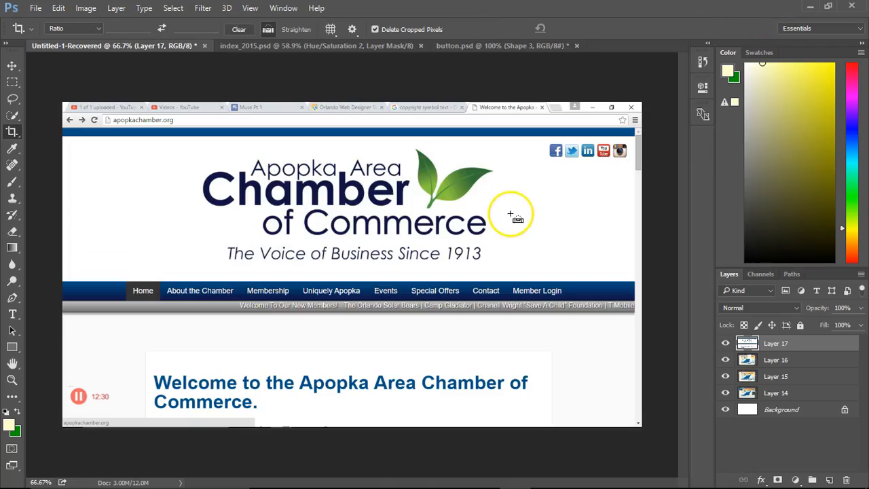
pyautogui.hotkey('ctrl', 'v')
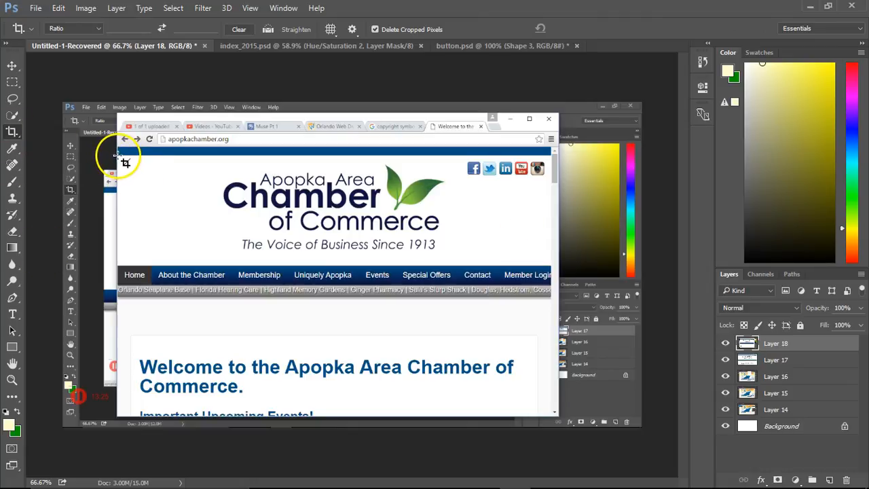
pyautogui.moveTo(121, 150); pyautogui.dragTo(548, 408)
pyautogui.press('Return')
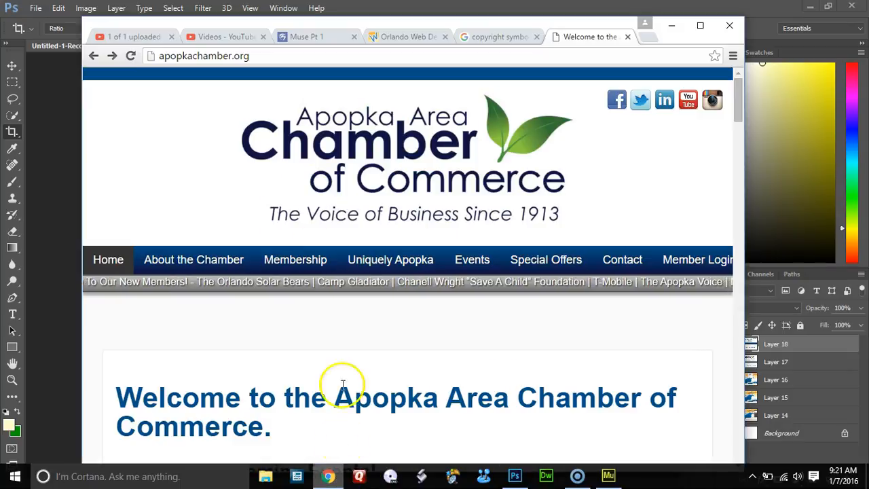
# - Look at the webskinz.com page's columns and footer in Chrome and minimize the browser
pyautogui.click(328, 479)
pyautogui.click(417, 35)
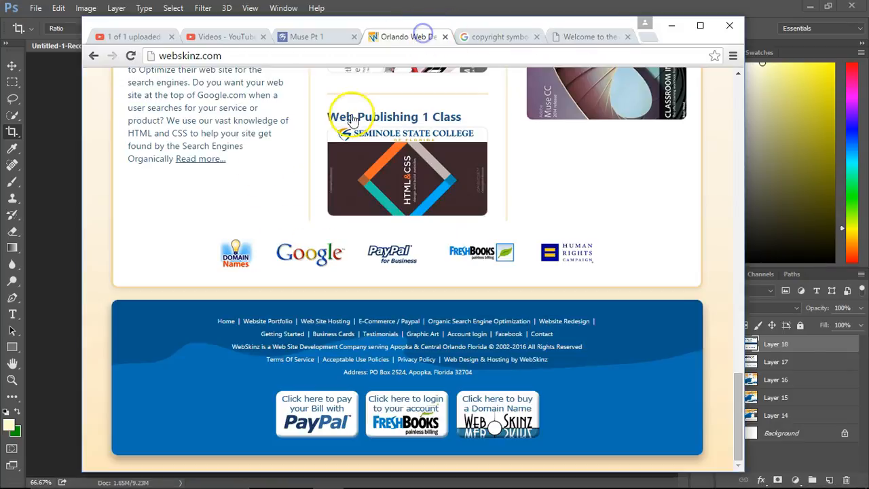
pyautogui.click(671, 28)
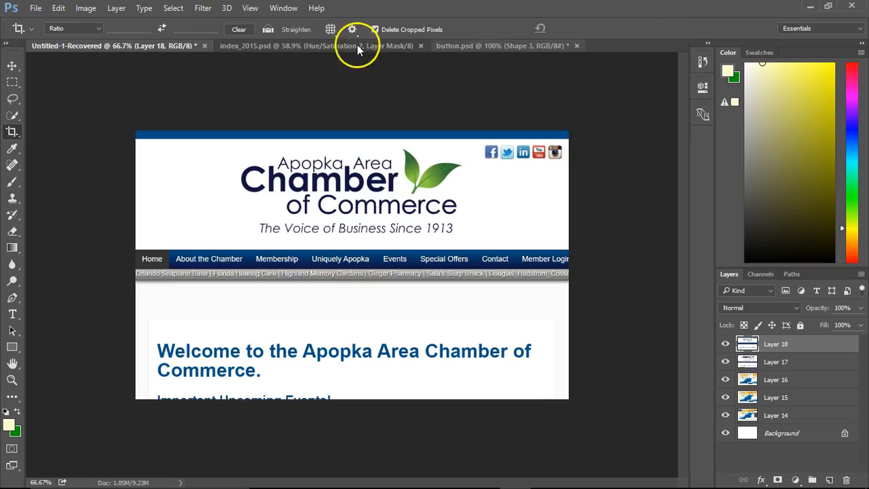
# - Crop the index_2015.psd layout to the blank area of the first of the three content columns
pyautogui.click(237, 46)
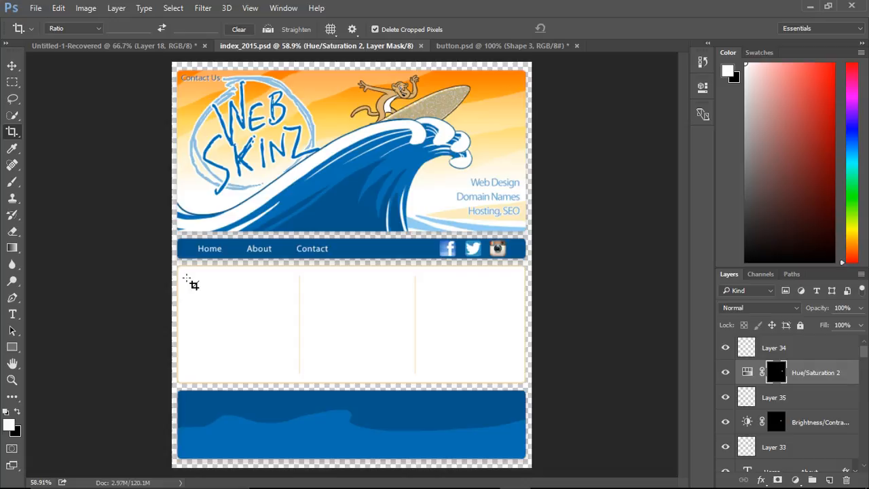
pyautogui.moveTo(190, 275); pyautogui.dragTo(291, 373)
pyautogui.moveTo(292, 327)
pyautogui.mouseDown()
pyautogui.moveTo(283, 328)
pyautogui.moveTo(345, 324)
pyautogui.moveTo(292, 324)
pyautogui.mouseUp()
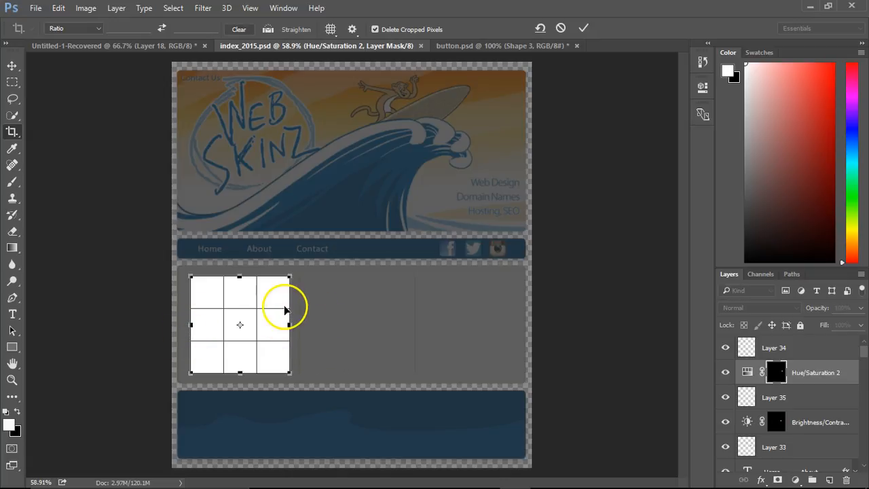
pyautogui.press('Return')
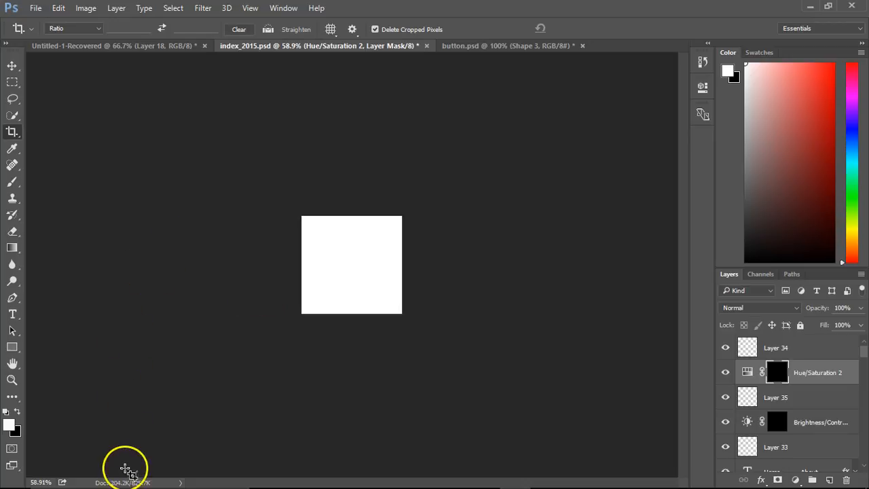
# - Check the cropped column's dimensions in index_2015.psd and undo the crop to restore the full layout
pyautogui.click(125, 483)
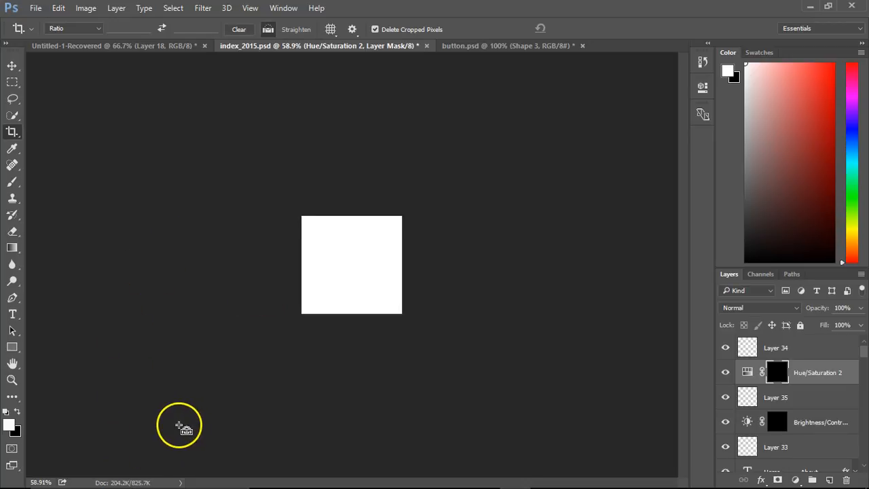
pyautogui.hotkey('ctrl', 'z')
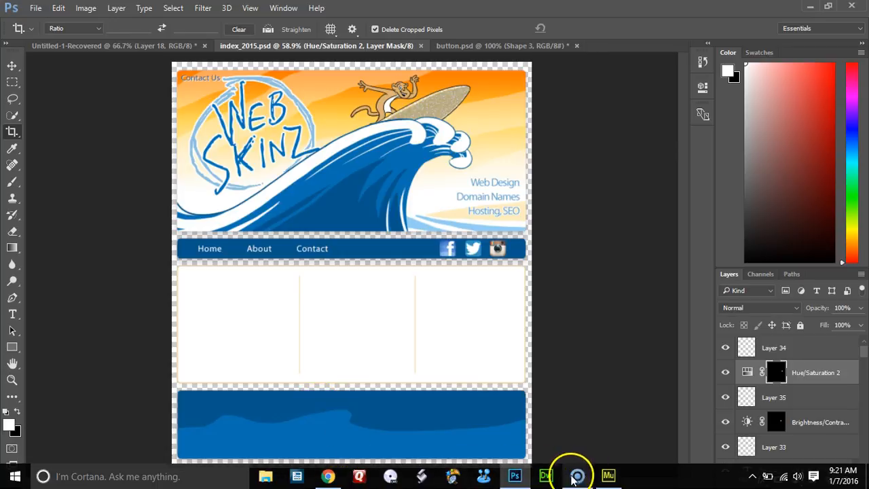
pyautogui.click(457, 46)
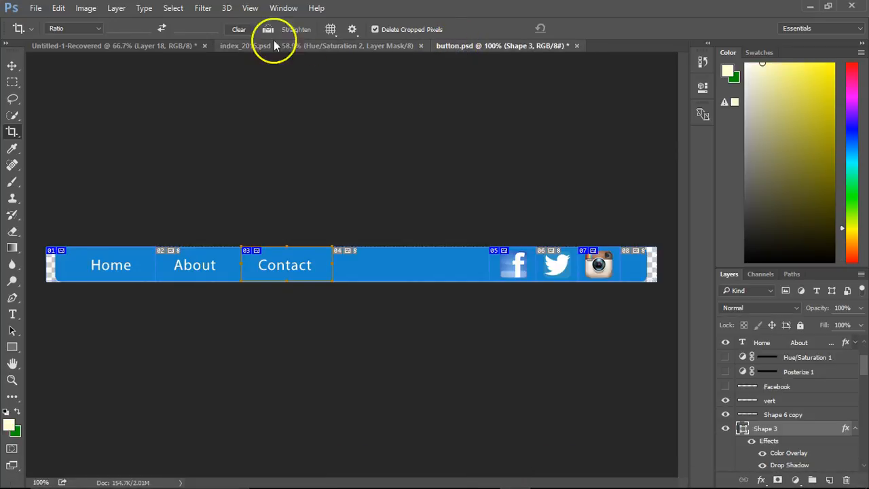
# - Resize the chamber page image in Untitled-1-Recovered to a width of 267 pixels with proportions kept
pyautogui.click(170, 45)
pyautogui.click(86, 8)
pyautogui.click(104, 100)
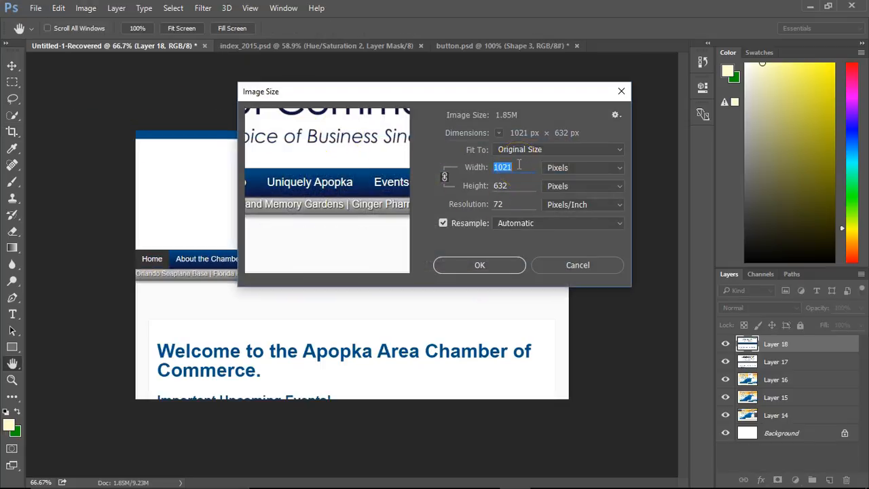
pyautogui.write('2')
pyautogui.write('87')
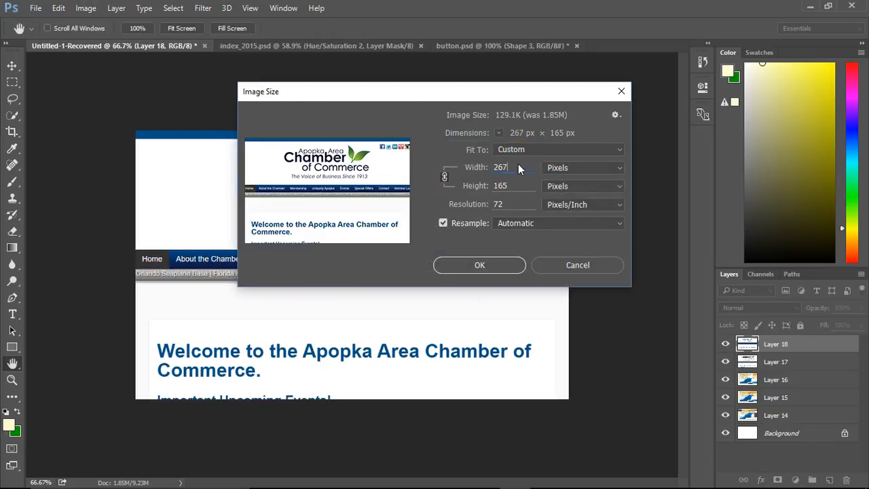
pyautogui.press('Return')
pyautogui.press('c')
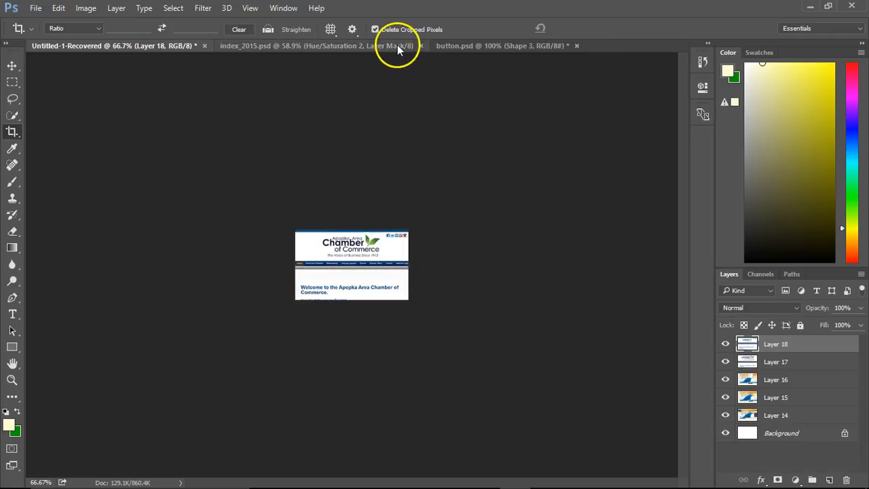
pyautogui.click(401, 46)
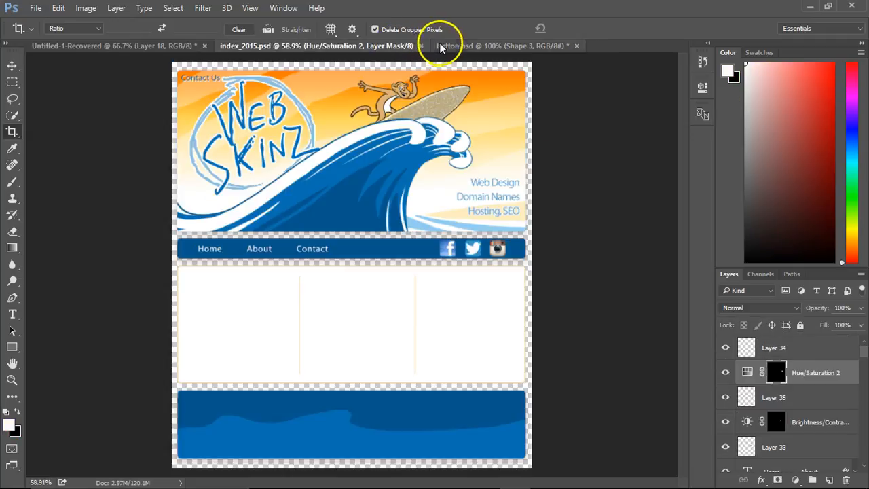
pyautogui.click(58, 8)
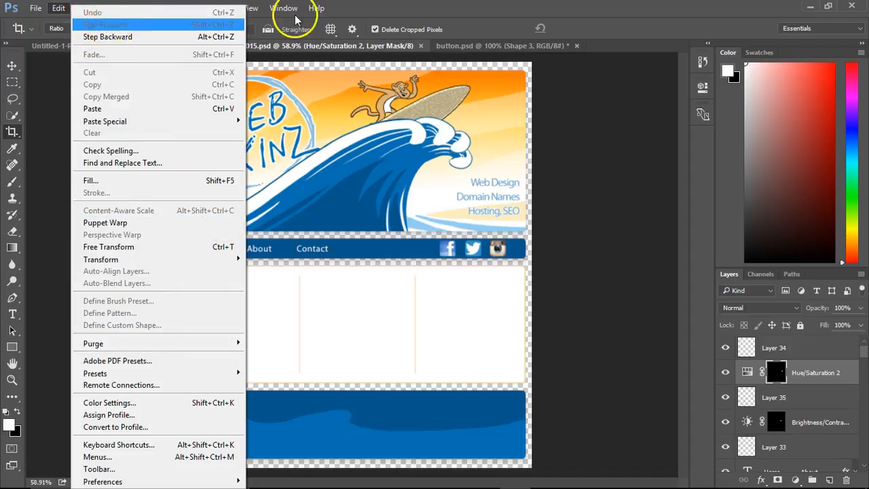
pyautogui.click(462, 32)
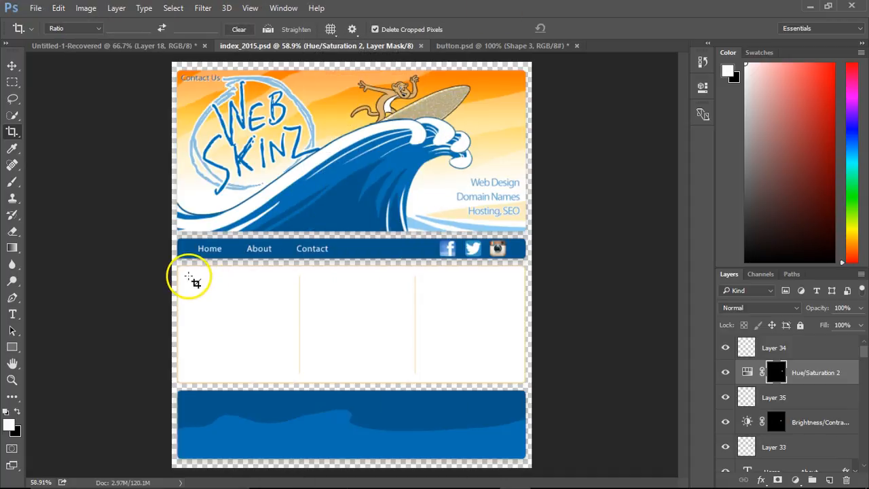
# - Export Untitled-1-Recovered with Save for Web as a high-quality JPEG and name the file web_apopka.jpg
pyautogui.click(180, 47)
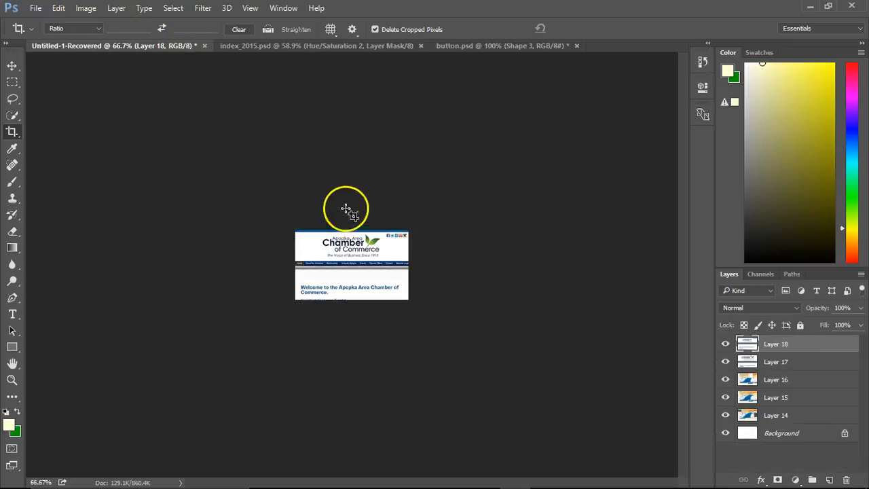
pyautogui.click(36, 8)
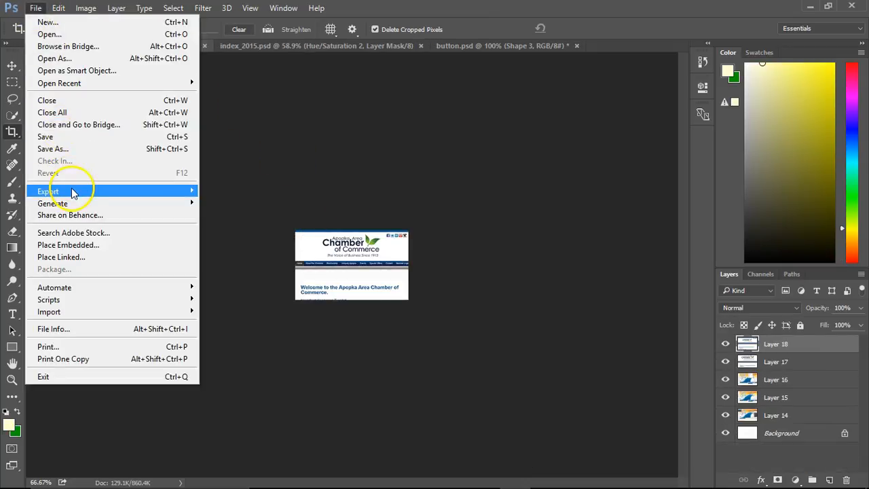
pyautogui.moveTo(184, 190)
pyautogui.click(266, 238)
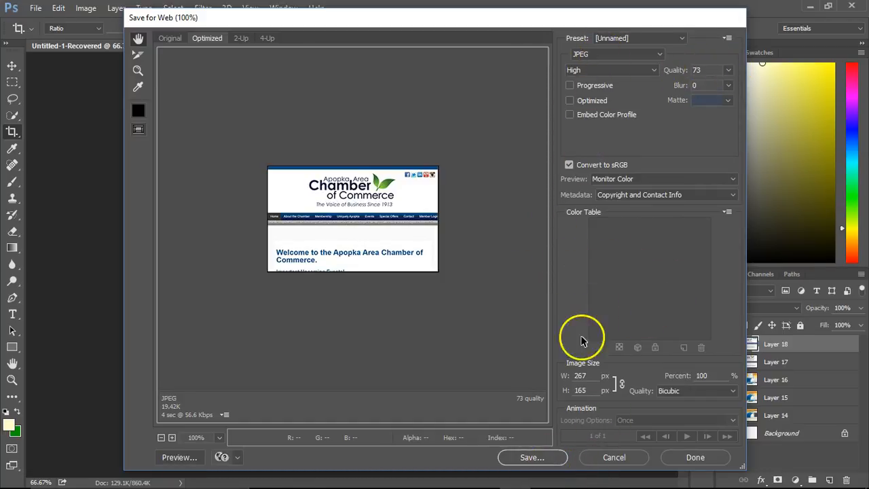
pyautogui.click(532, 457)
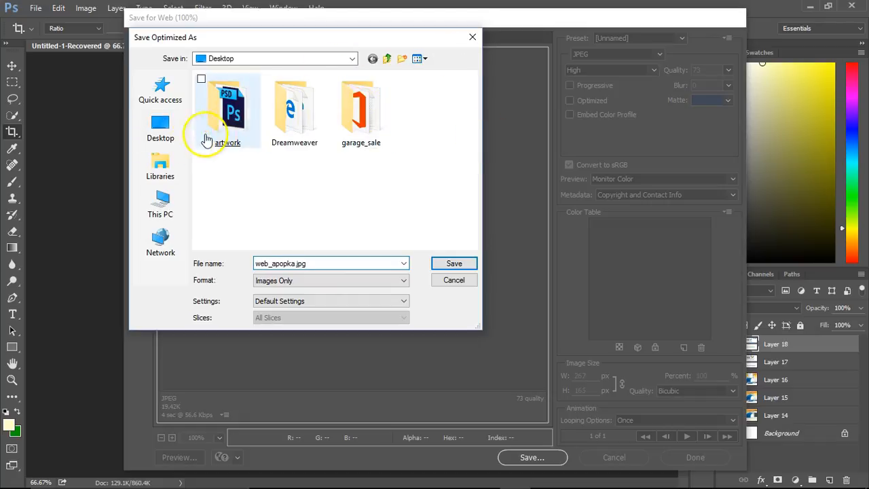
# - Save web_apopka.jpg in the images folder of the webskinz site under Documents, websites
pyautogui.click(157, 129)
pyautogui.click(352, 59)
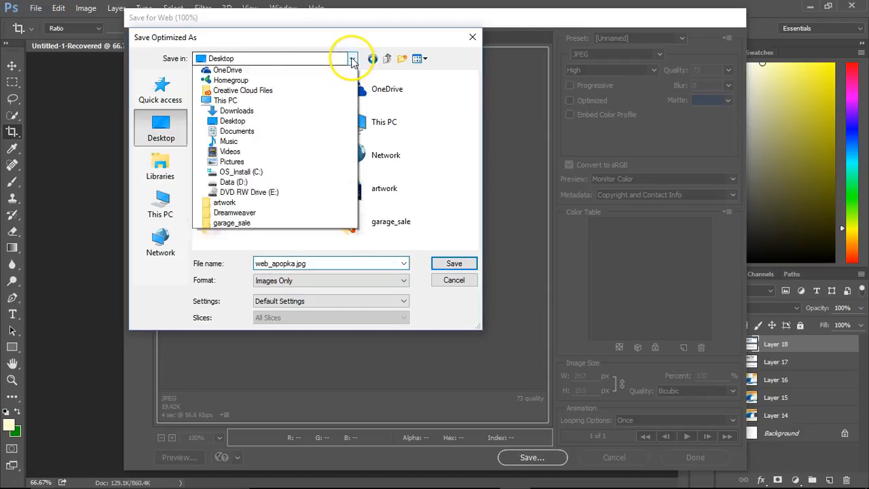
pyautogui.click(237, 184)
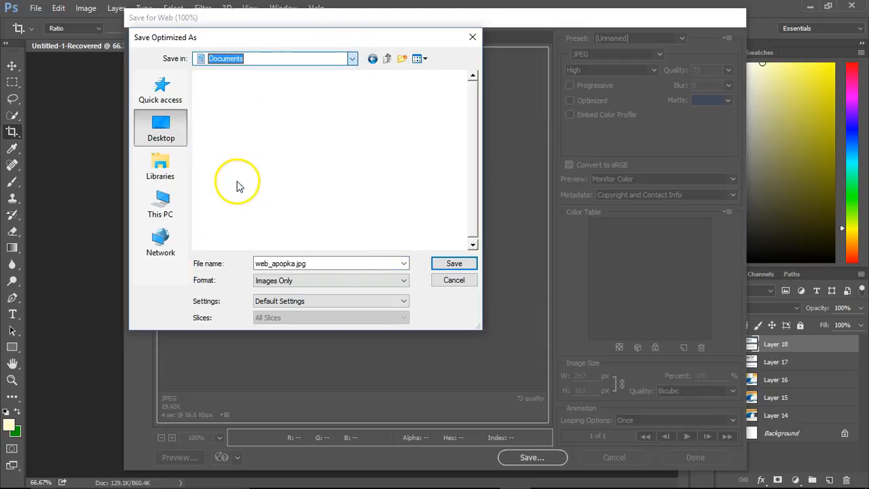
pyautogui.click(299, 208)
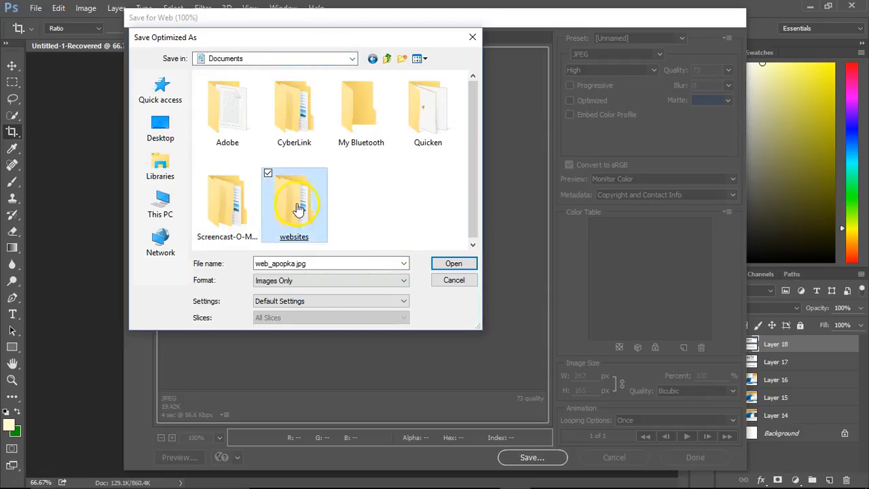
pyautogui.doubleClick(299, 209)
pyautogui.doubleClick(233, 103)
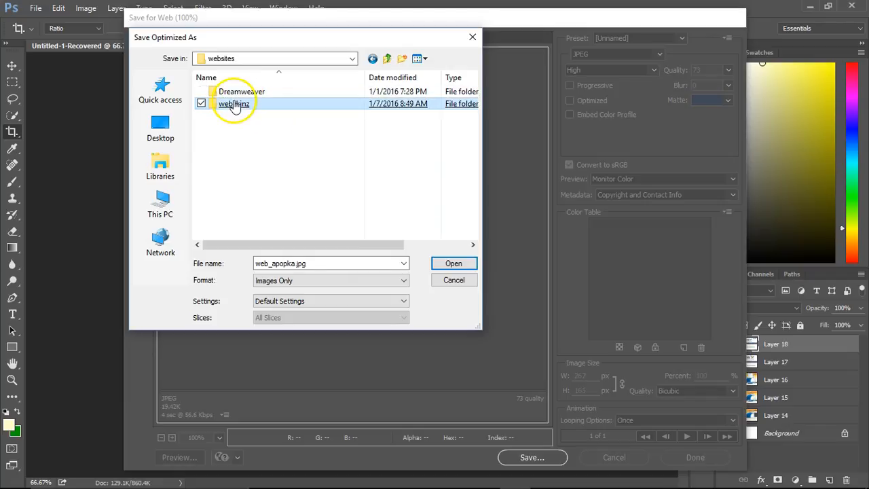
pyautogui.doubleClick(231, 110)
pyautogui.click(453, 264)
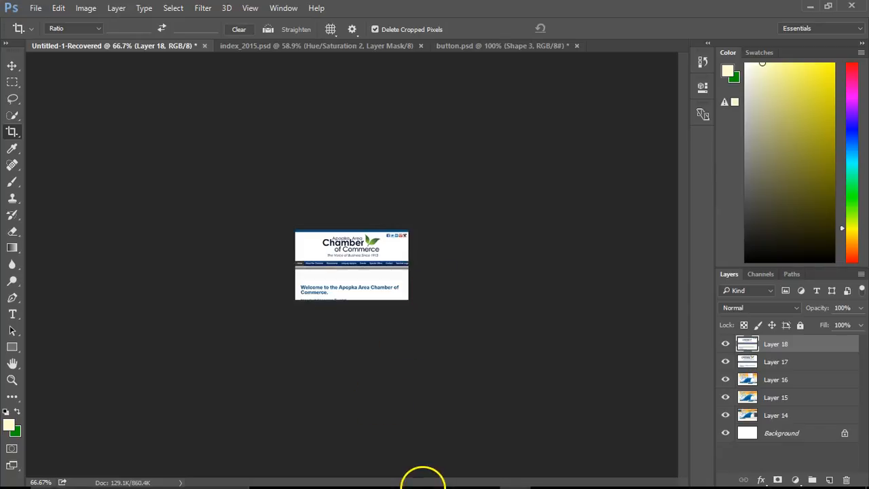
# - Switch to Adobe Muse with the Home page open in Design view
pyautogui.moveTo(370, 476)
pyautogui.click(329, 475)
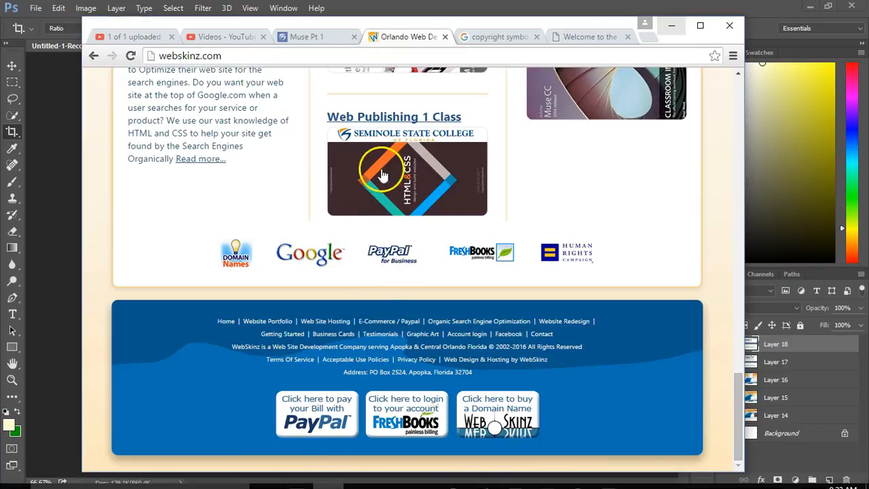
pyautogui.click(601, 477)
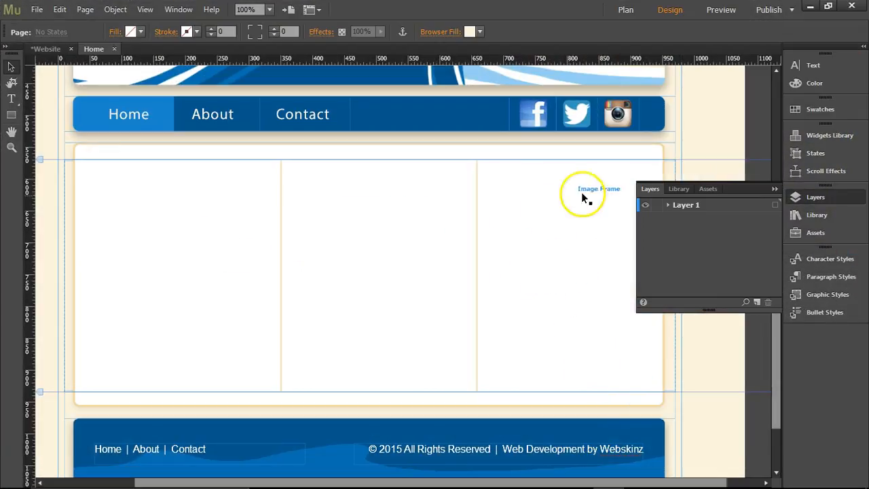
pyautogui.click(38, 10)
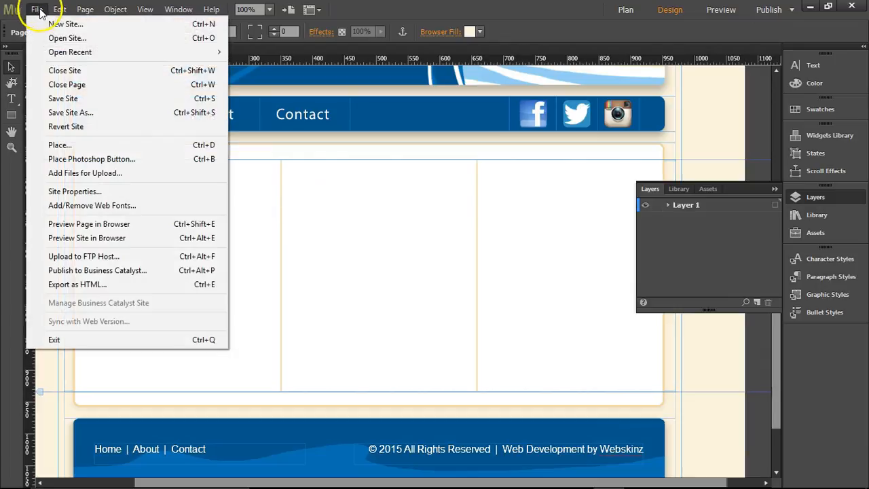
pyautogui.click(691, 283)
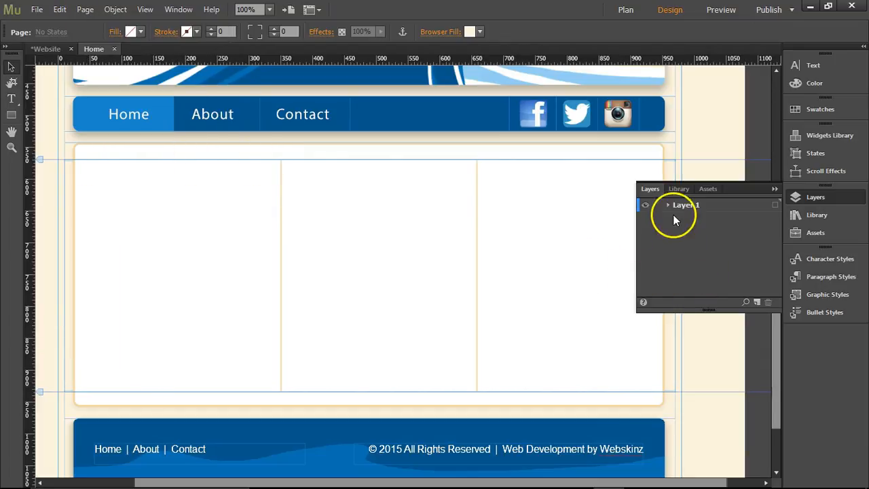
# - Expand Layer 1 on the Home page, toggle its image's visibility to identify it, and add a new layer above
pyautogui.click(660, 218)
pyautogui.click(645, 219)
pyautogui.click(645, 219)
pyautogui.click(708, 205)
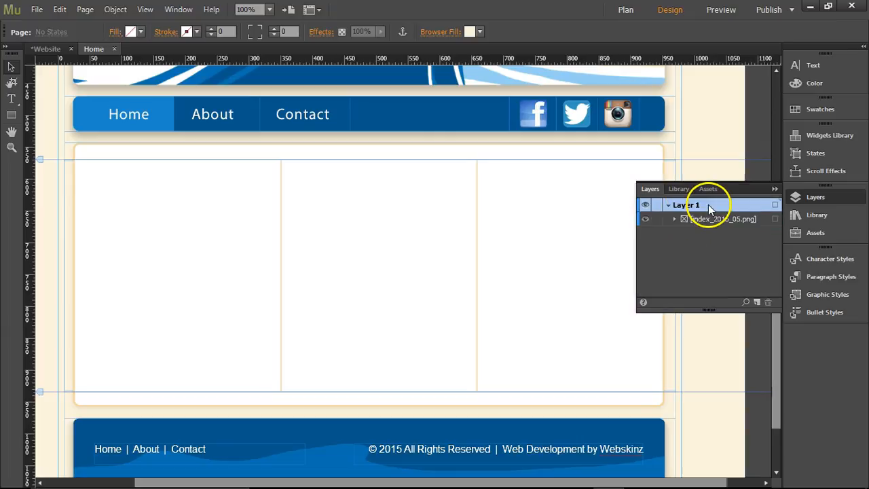
pyautogui.click(758, 302)
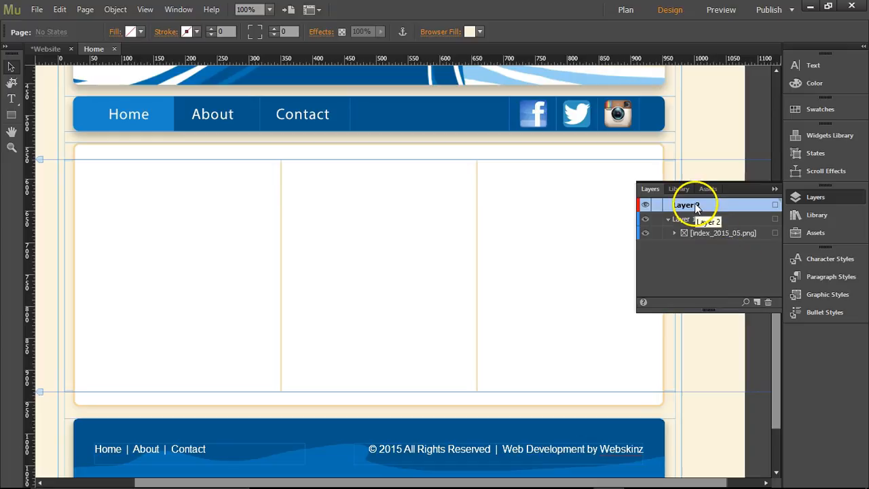
# - Lock Layer 1 and check its content by hiding and showing the layer
pyautogui.click(656, 219)
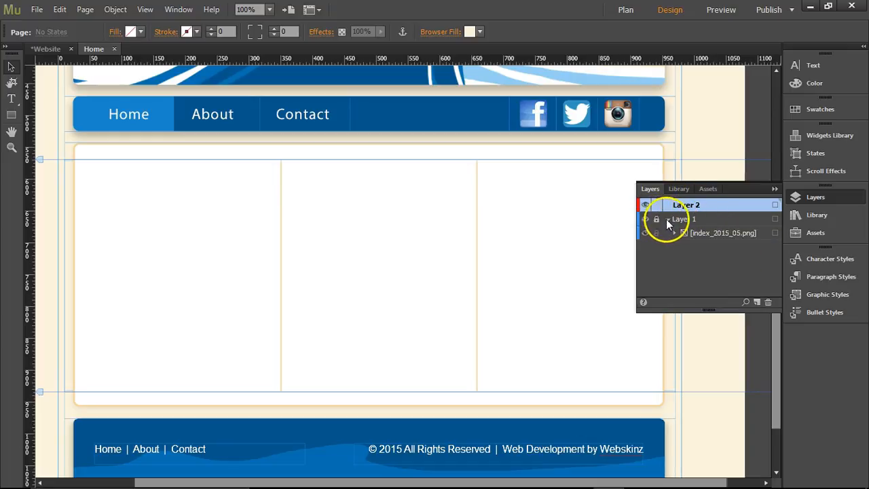
pyautogui.click(645, 219)
pyautogui.click(645, 219)
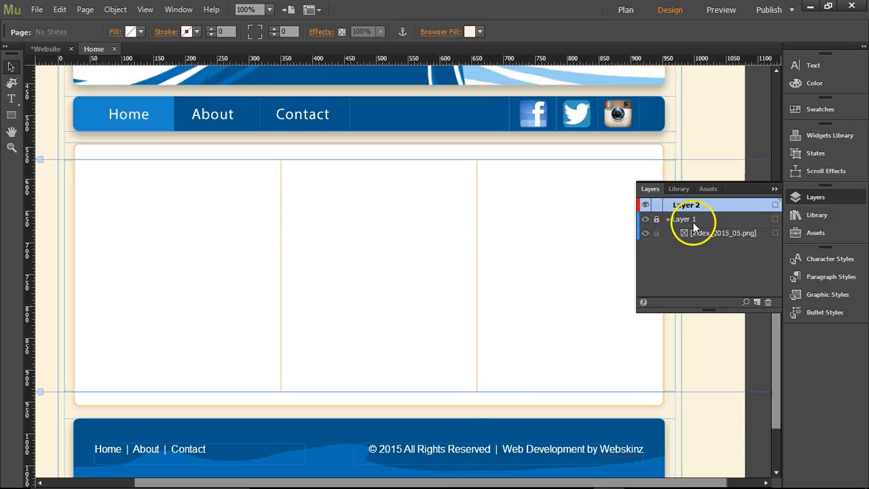
# - Unlock Layer 1, shorten the three-column image frame from its bottom edge, and lock the layer again
pyautogui.click(379, 224)
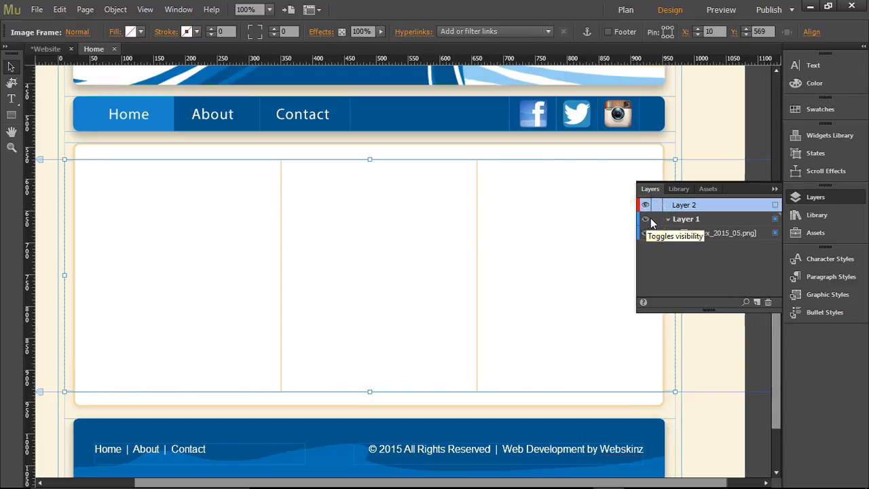
pyautogui.click(419, 242)
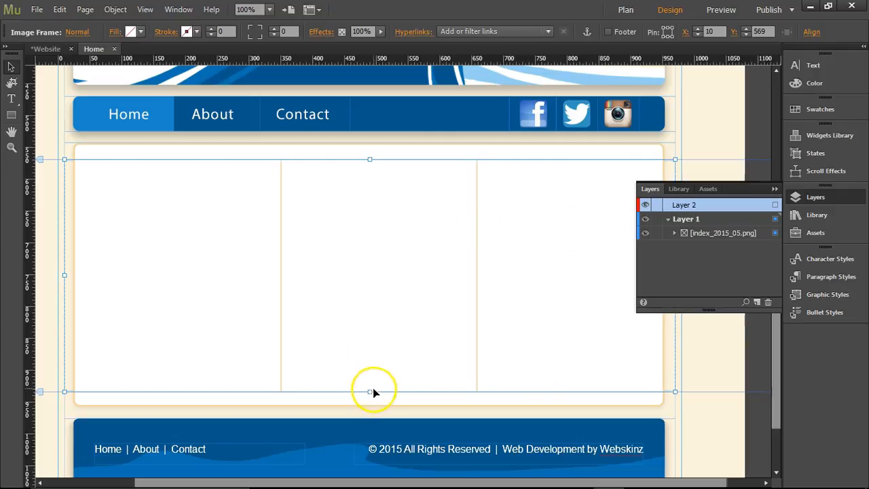
pyautogui.moveTo(369, 391); pyautogui.dragTo(379, 345)
pyautogui.click(655, 219)
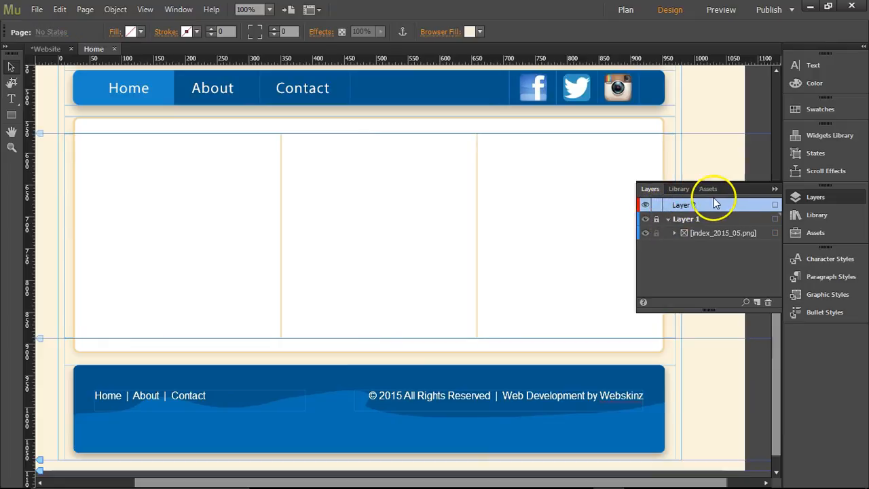
pyautogui.click(37, 10)
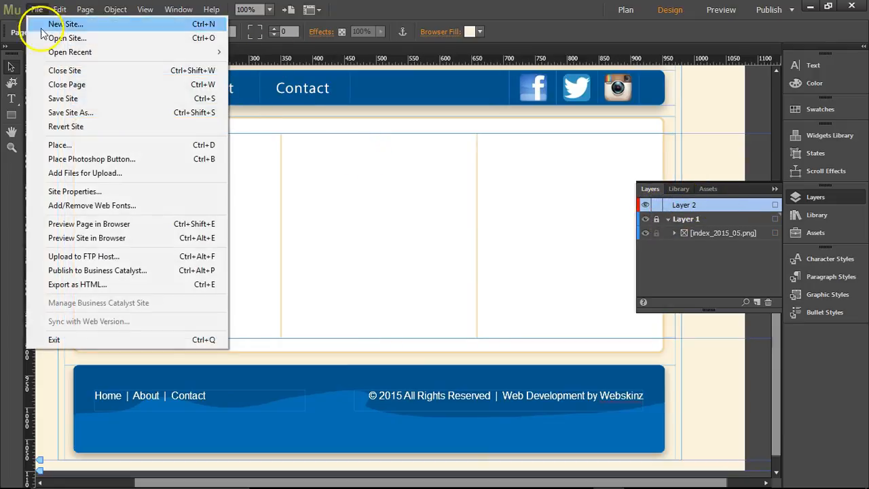
pyautogui.click(53, 145)
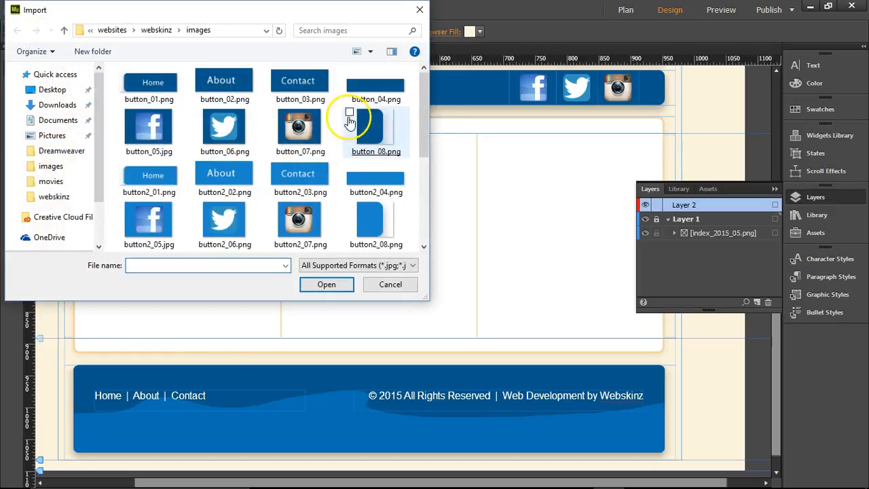
pyautogui.moveTo(426, 129); pyautogui.dragTo(423, 235)
pyautogui.click(375, 229)
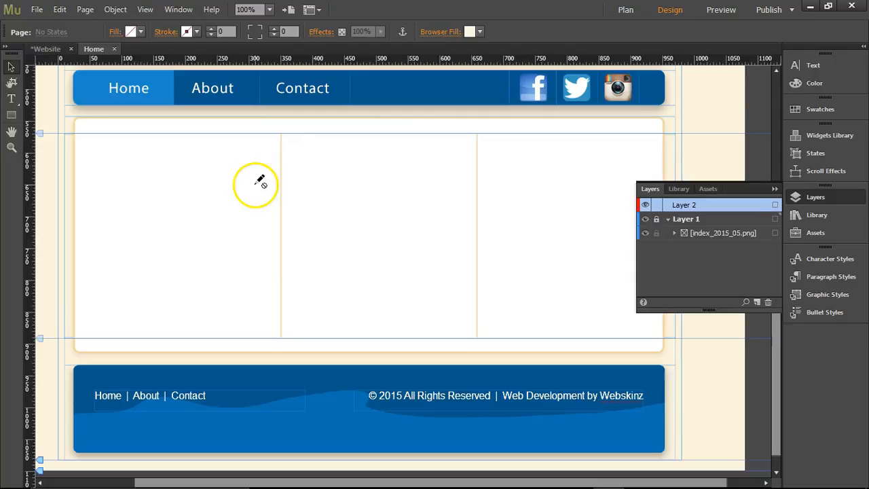
# - Place web_apopka.jpg from the images folder onto the Home page, across the divider between the first two columns
pyautogui.click(35, 9)
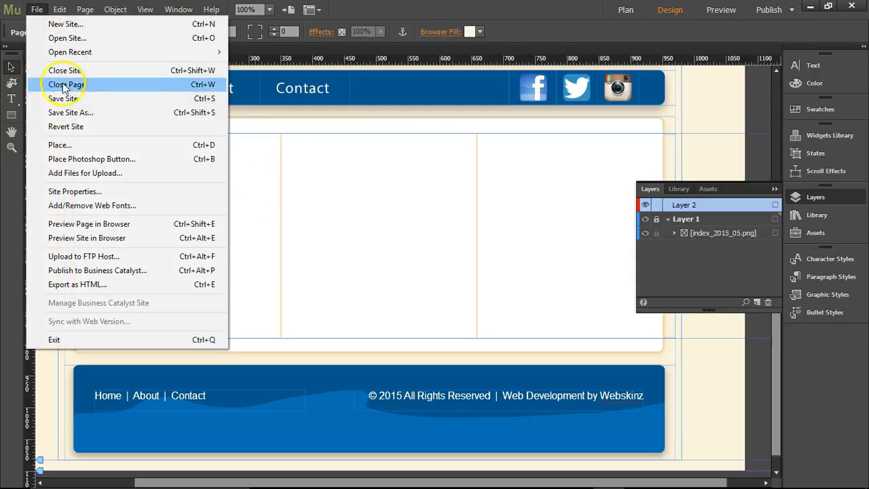
pyautogui.click(70, 144)
pyautogui.moveTo(425, 123); pyautogui.dragTo(422, 235)
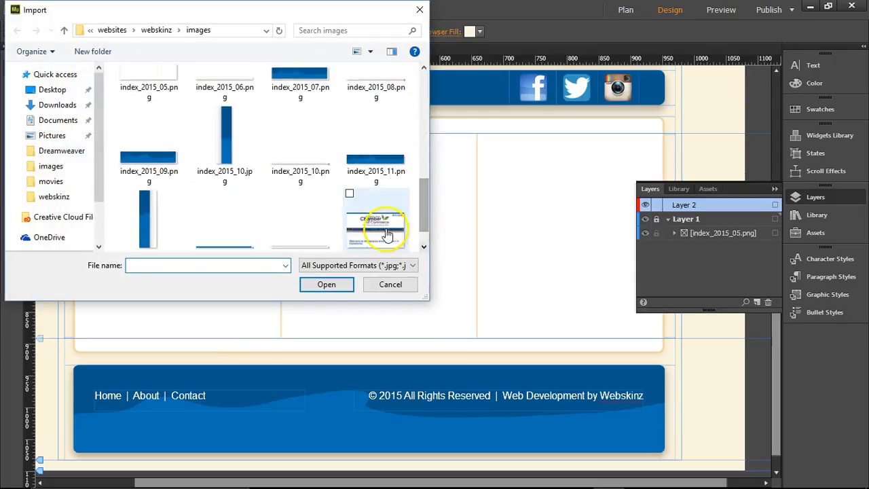
pyautogui.doubleClick(386, 231)
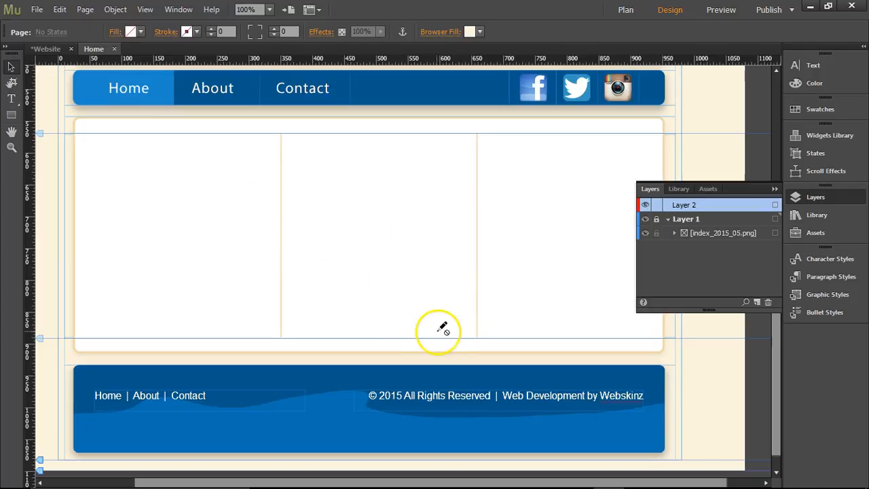
pyautogui.click(699, 203)
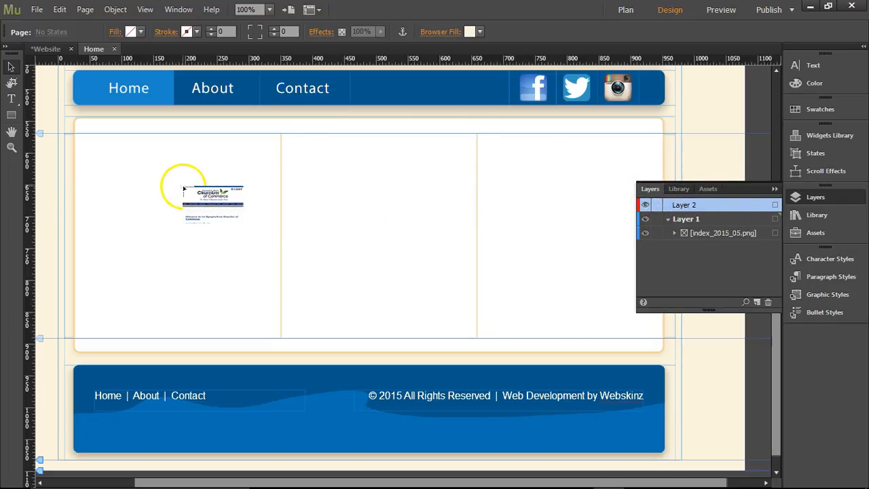
pyautogui.click(183, 187)
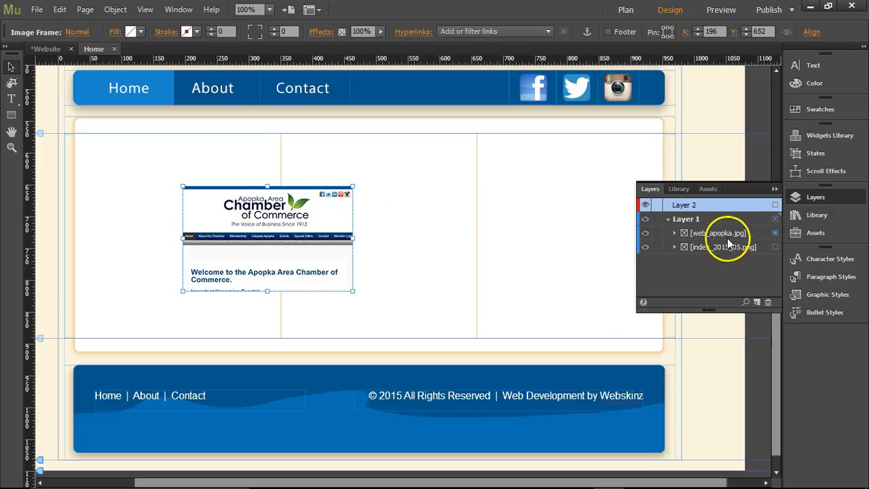
# - Move web_apopka.jpg from Layer 1 into Layer 2 and check it by hiding and showing Layer 2
pyautogui.moveTo(718, 234); pyautogui.dragTo(722, 207)
pyautogui.moveTo(710, 236); pyautogui.dragTo(716, 220)
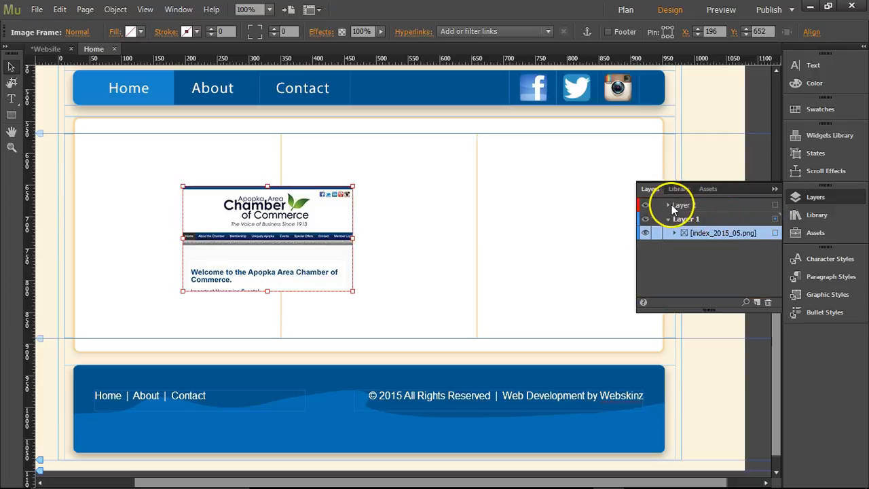
pyautogui.click(668, 205)
pyautogui.click(646, 204)
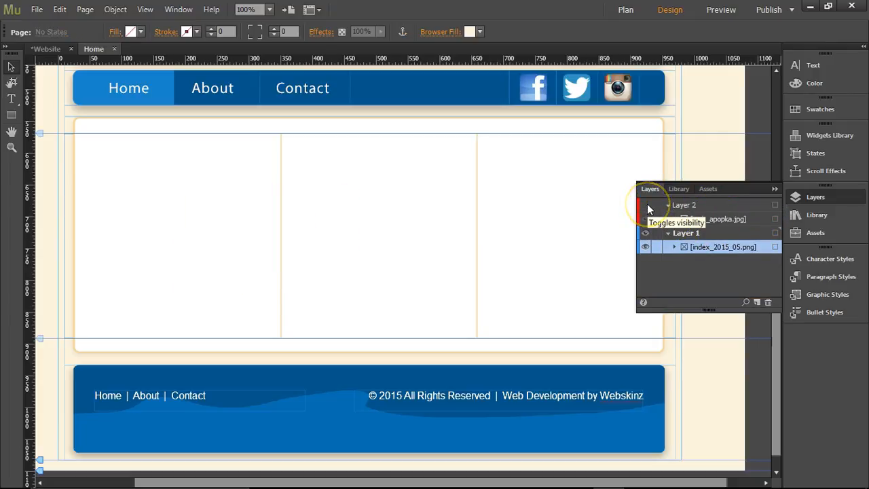
pyautogui.click(646, 204)
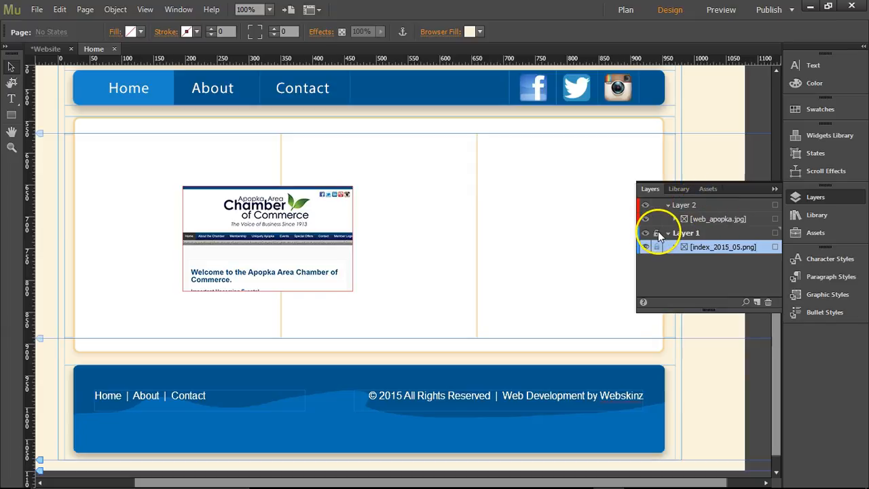
# - Move the web_apopka.jpg frame into the first column at about X 44, Y 591 and enlarge it to about 290 by 179
pyautogui.click(706, 217)
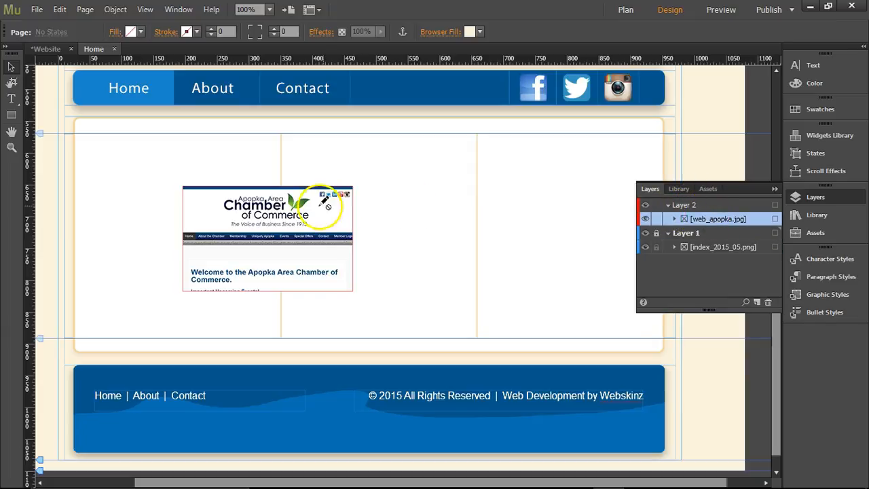
pyautogui.click(11, 67)
pyautogui.moveTo(271, 222); pyautogui.dragTo(173, 183)
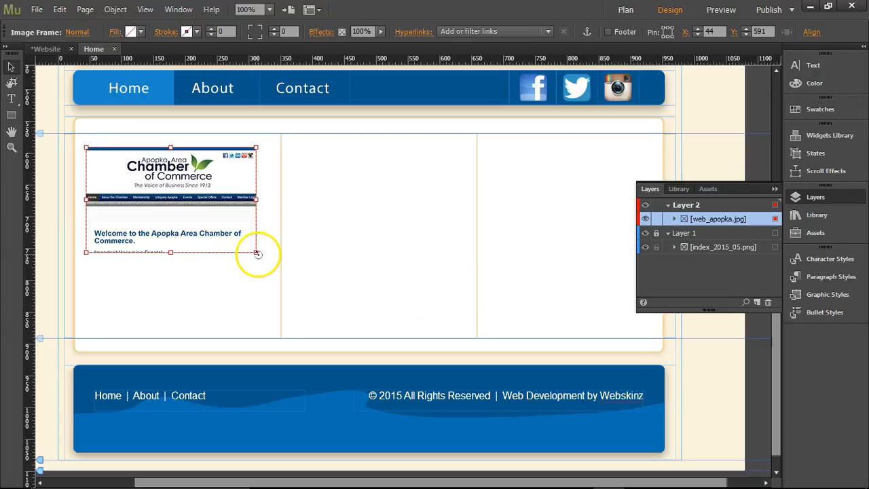
pyautogui.moveTo(257, 252); pyautogui.dragTo(238, 261)
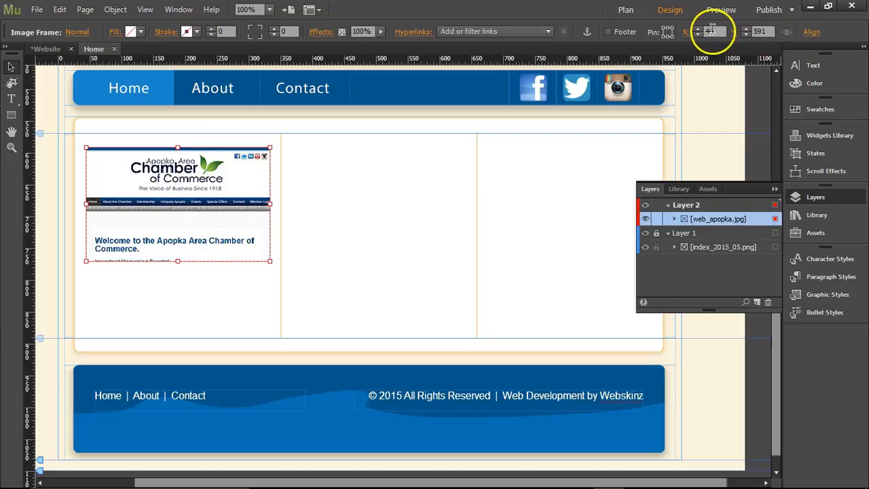
# - Shift the picture inside its frame to about X 121, Y 641 and set its width to 276
pyautogui.click(138, 193)
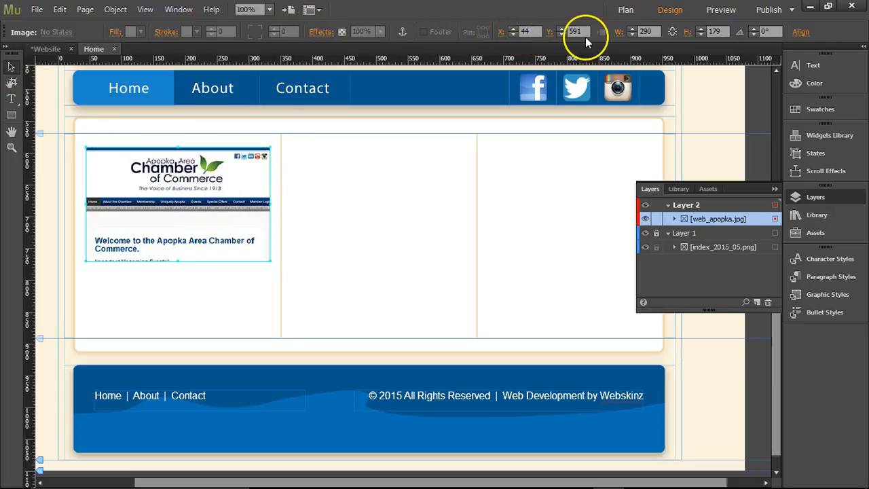
pyautogui.moveTo(161, 169); pyautogui.dragTo(210, 202)
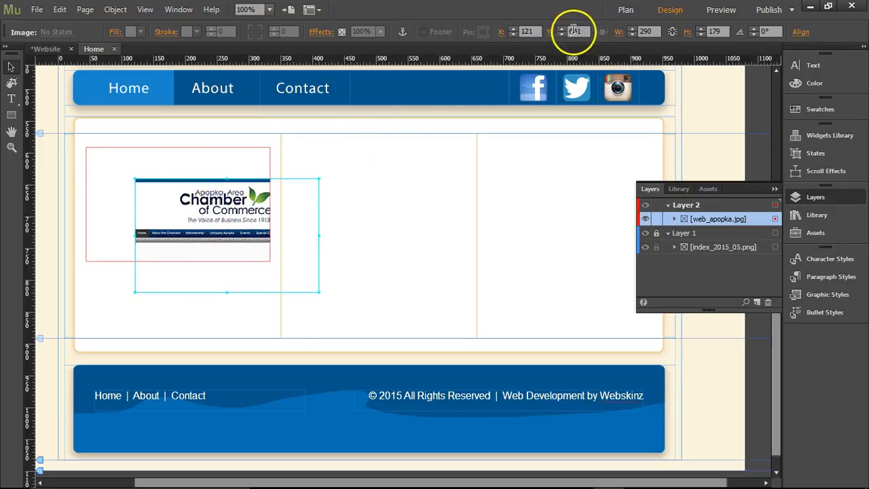
pyautogui.click(649, 31)
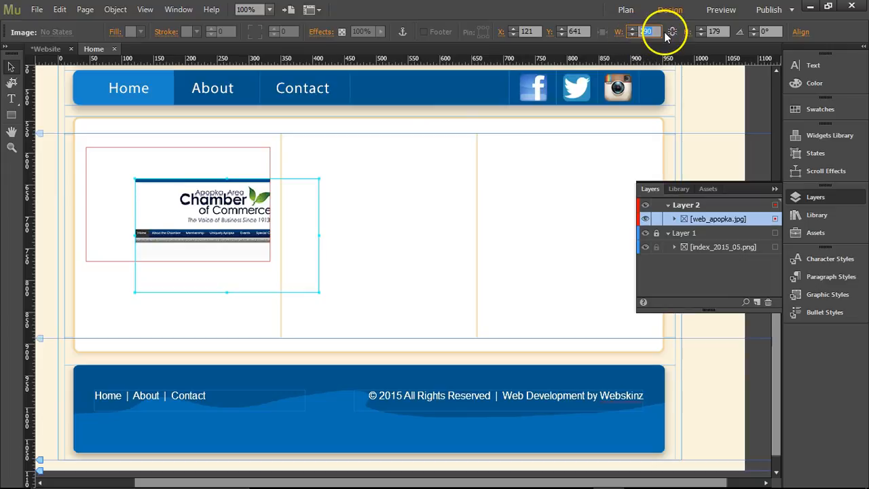
pyautogui.write('276')
pyautogui.press('Return')
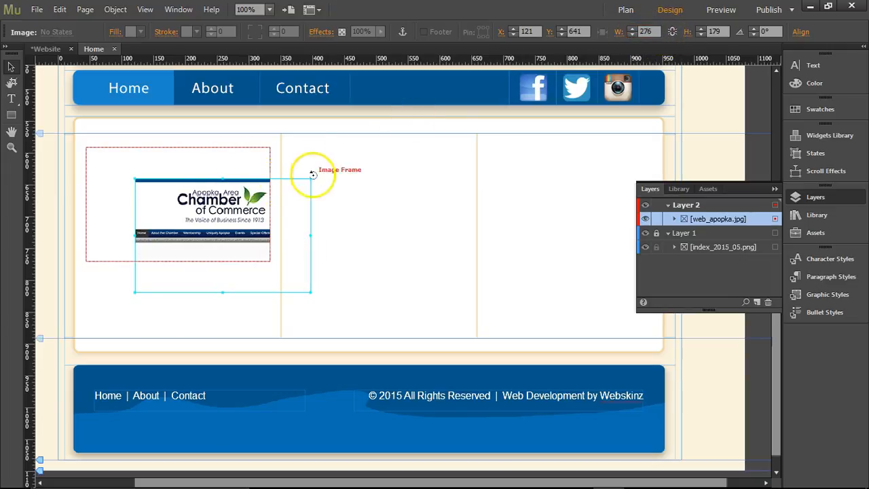
# - Move the image frame lower in the first column, and delete web_apopka.jpg from the page
pyautogui.click(121, 173)
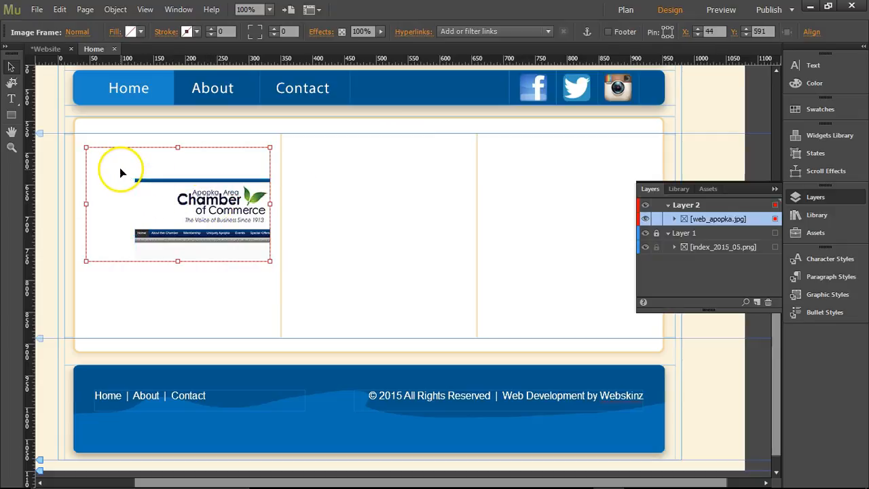
pyautogui.moveTo(233, 212); pyautogui.dragTo(250, 252)
pyautogui.doubleClick(242, 239)
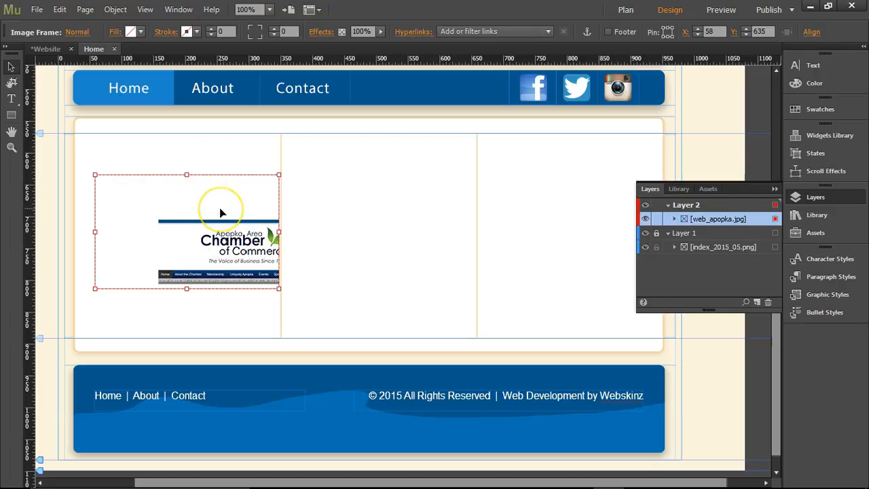
pyautogui.press('Delete')
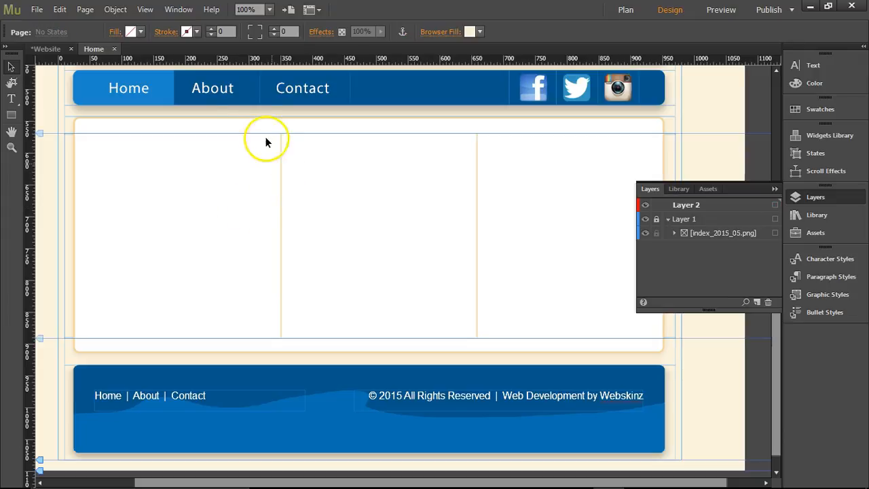
# - Place web_apopka.jpg from the images folder on Layer 2 and position it within the first column
pyautogui.click(709, 206)
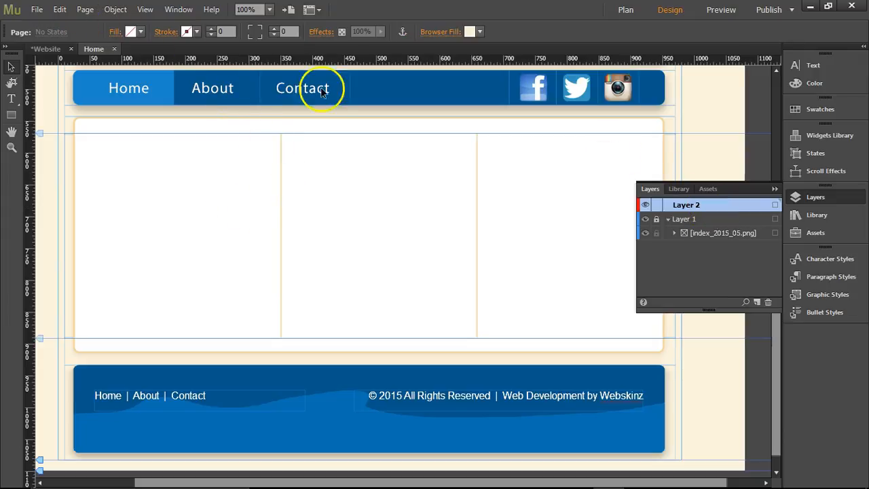
pyautogui.click(36, 9)
pyautogui.click(79, 145)
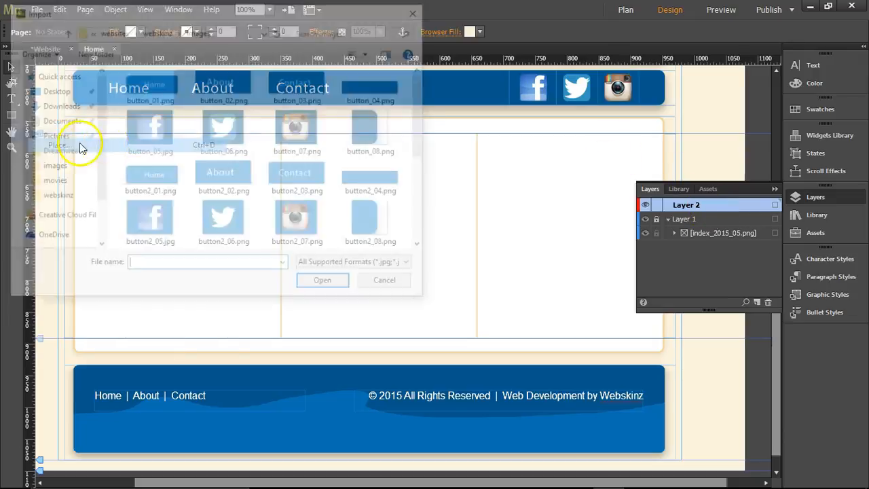
pyautogui.moveTo(425, 136); pyautogui.dragTo(425, 238)
pyautogui.click(378, 230)
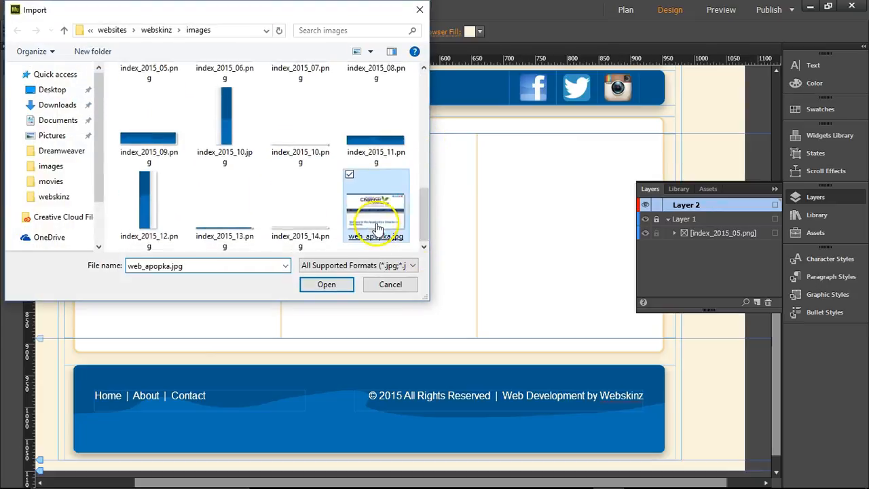
pyautogui.doubleClick(378, 230)
pyautogui.click(131, 176)
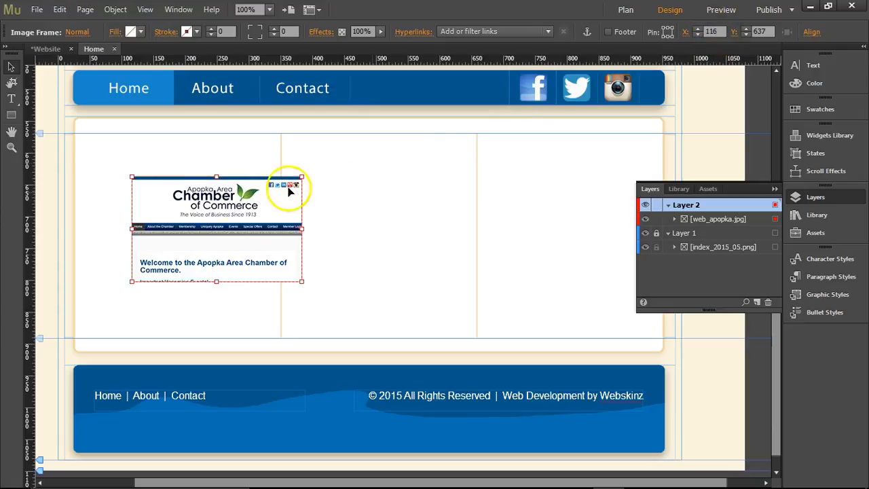
pyautogui.moveTo(289, 192); pyautogui.dragTo(251, 192)
pyautogui.click(151, 142)
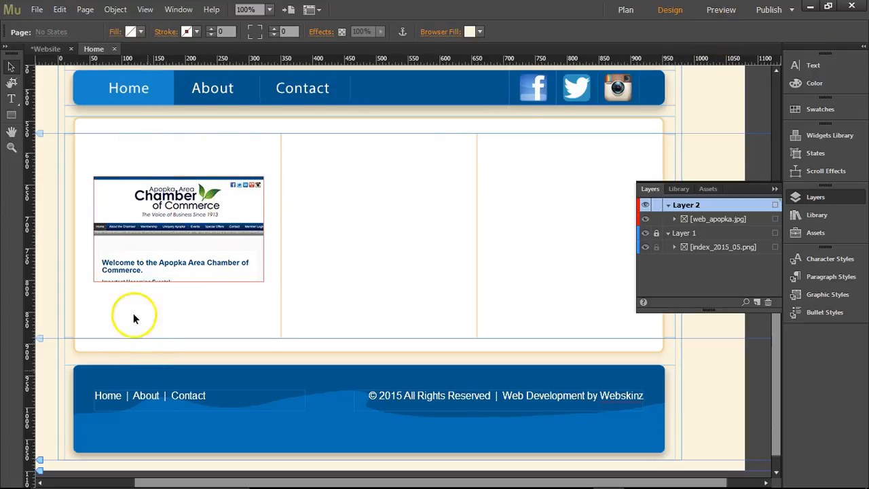
# - Add a text frame as wide as the chamber image just above it, containing the heading "Portfolio"
pyautogui.click(15, 100)
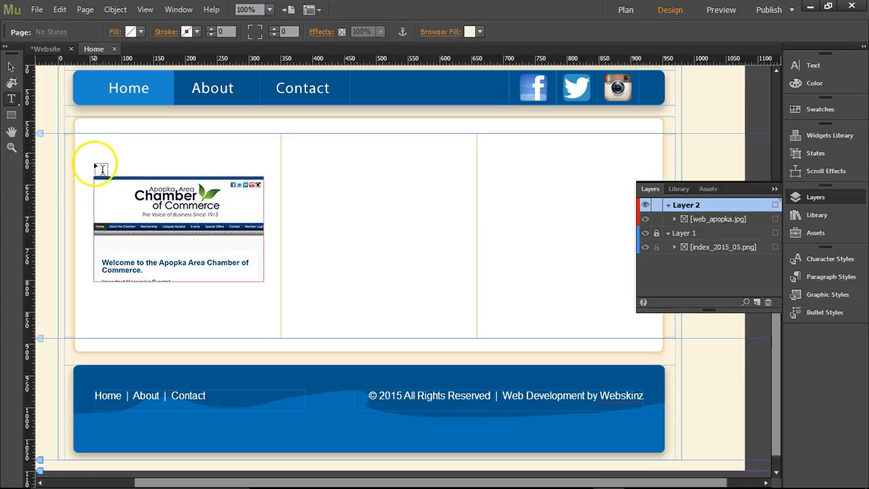
pyautogui.moveTo(93, 135); pyautogui.dragTo(264, 171)
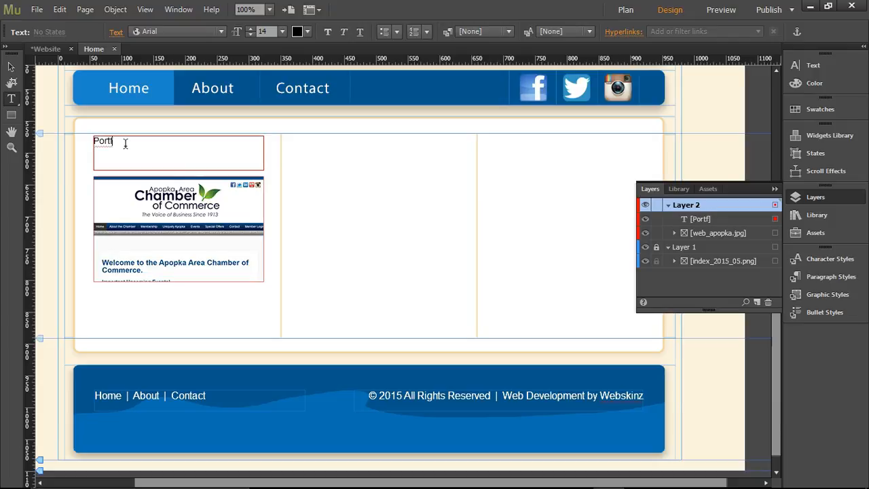
pyautogui.click(9, 72)
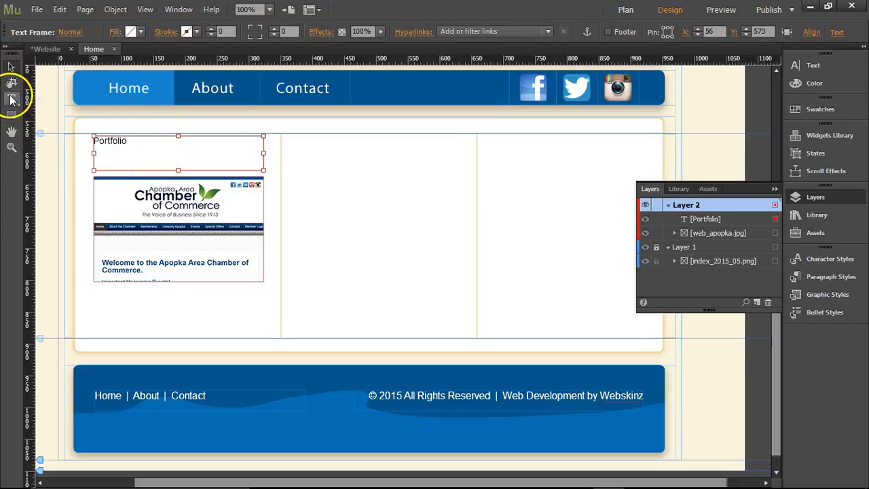
# - Make the Portfolio heading bold and color it with the dark blue sampled from the navigation bar
pyautogui.click(11, 98)
pyautogui.doubleClick(113, 140)
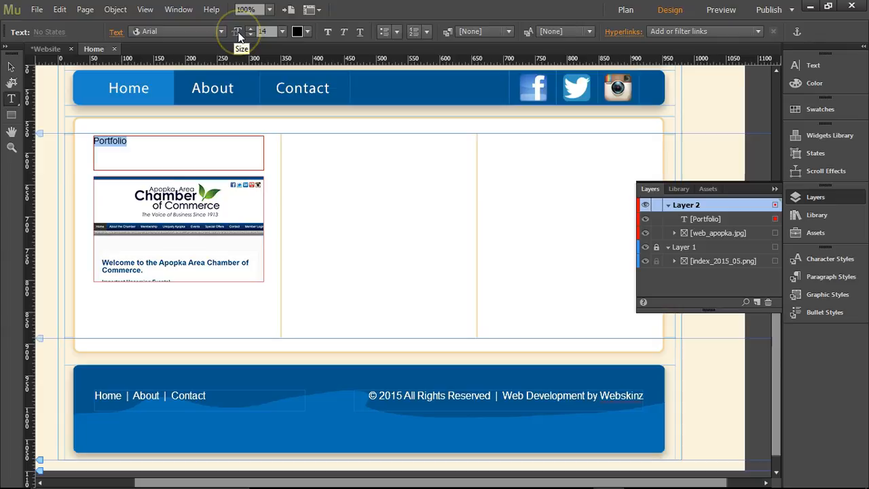
pyautogui.click(326, 33)
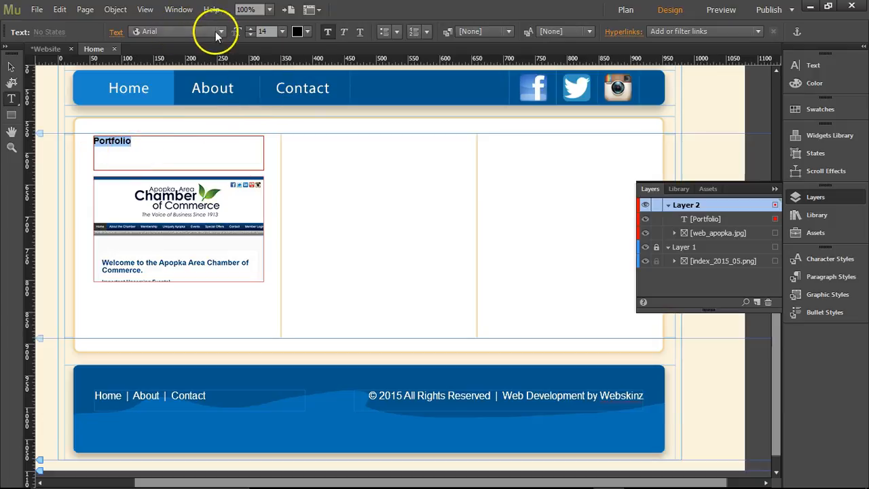
pyautogui.click(296, 32)
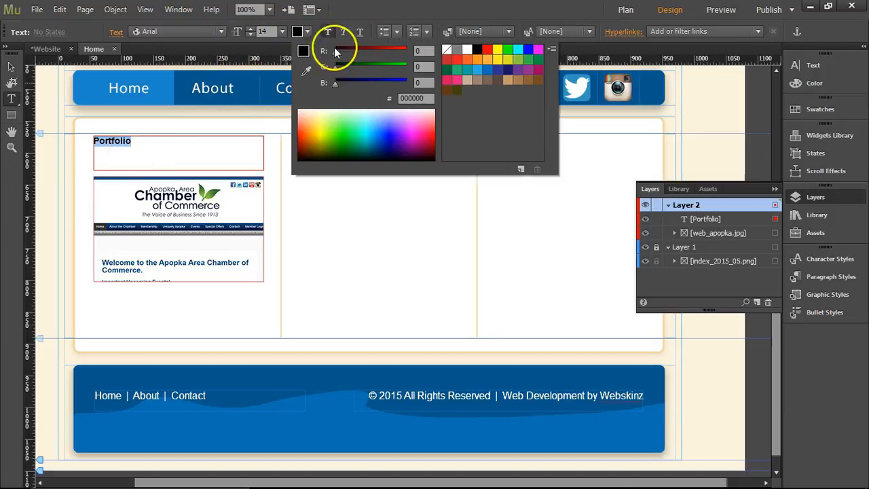
pyautogui.click(306, 71)
pyautogui.click(228, 82)
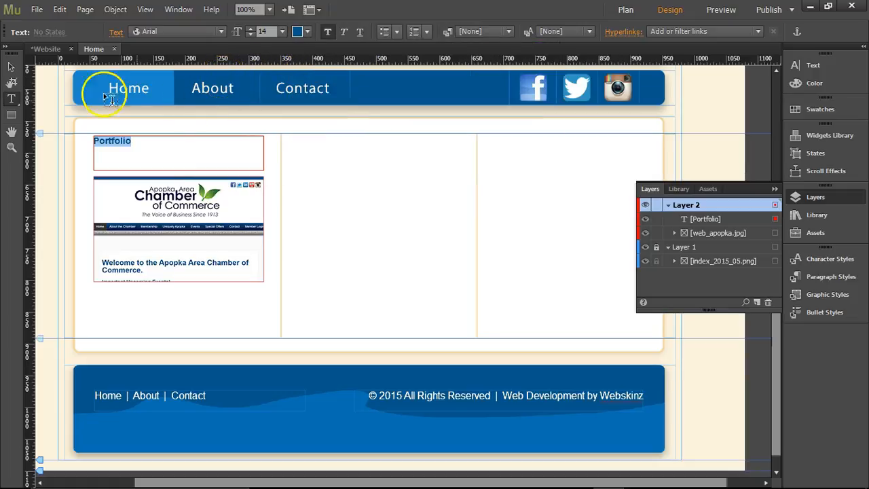
pyautogui.click(11, 66)
pyautogui.click(317, 182)
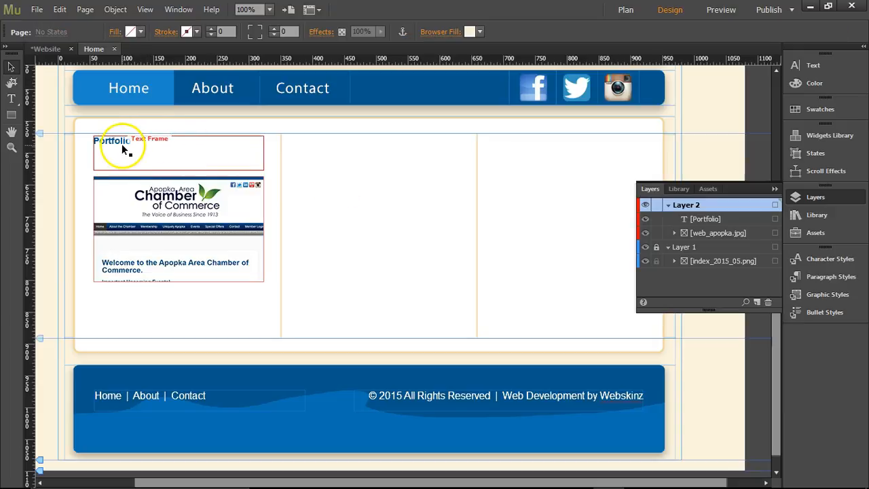
# - Set the font size of the Portfolio heading to 24
pyautogui.click(11, 99)
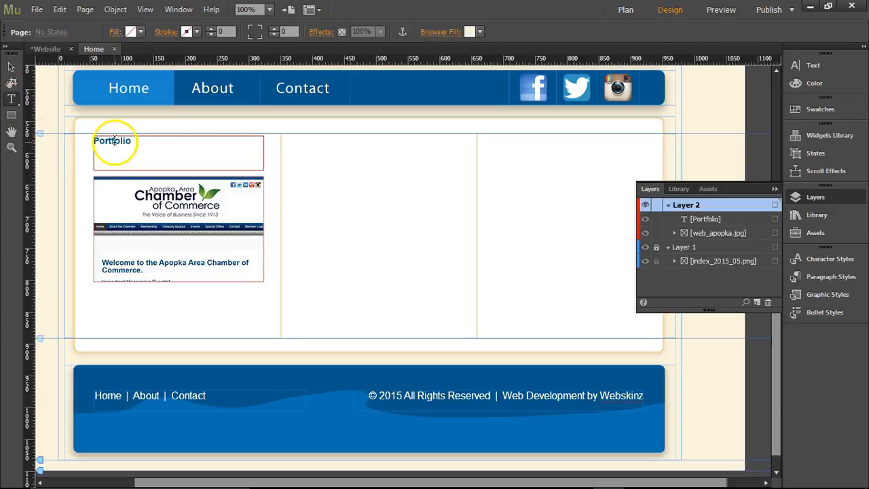
pyautogui.doubleClick(114, 141)
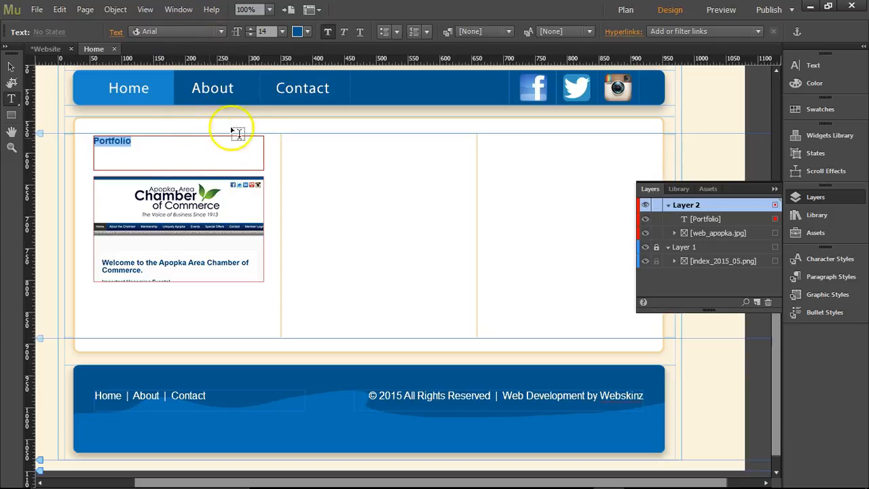
pyautogui.click(282, 32)
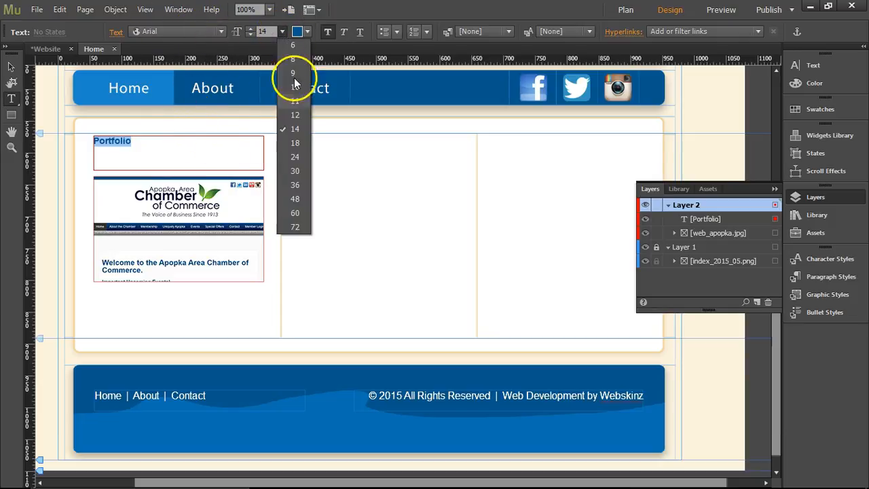
pyautogui.click(297, 137)
pyautogui.click(282, 32)
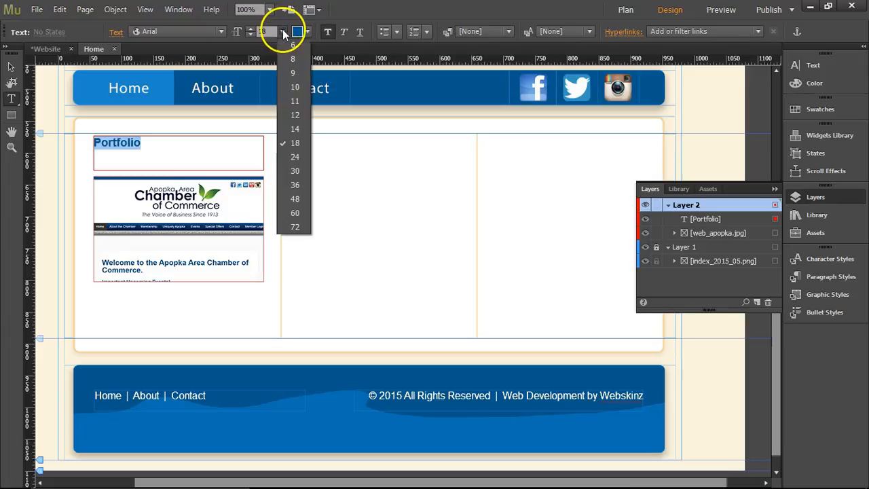
pyautogui.click(301, 160)
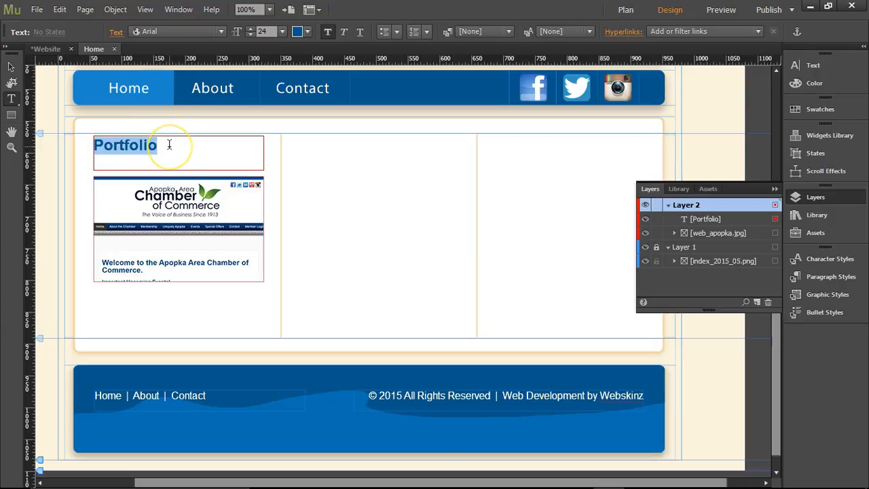
# - Examine the available fonts, text formatting options, and paragraph and character styles for the Portfolio heading
pyautogui.click(120, 146)
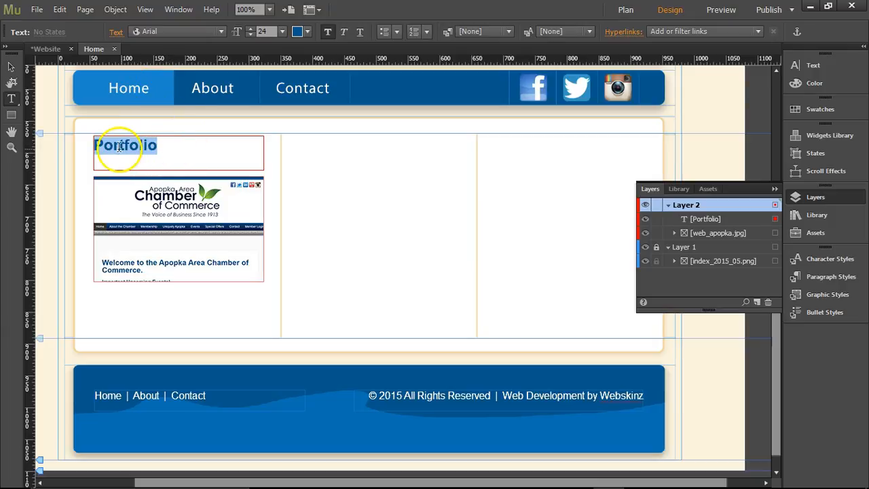
pyautogui.click(204, 32)
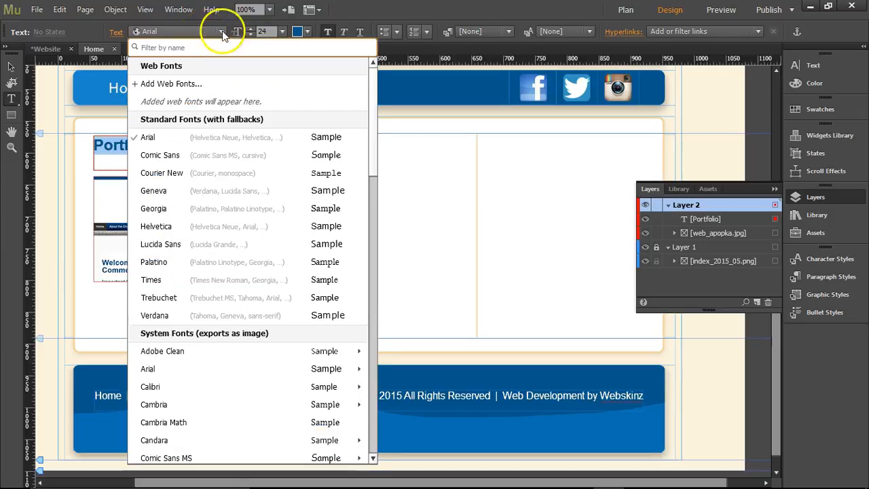
pyautogui.click(347, 14)
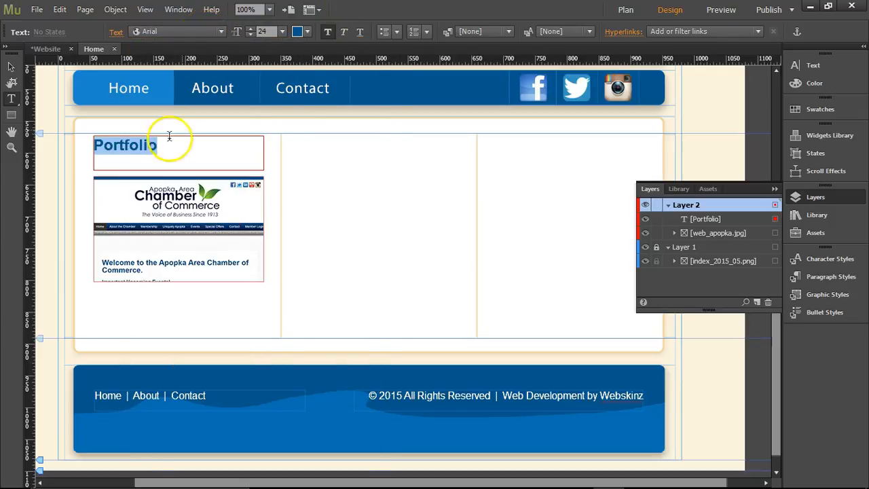
pyautogui.click(105, 148)
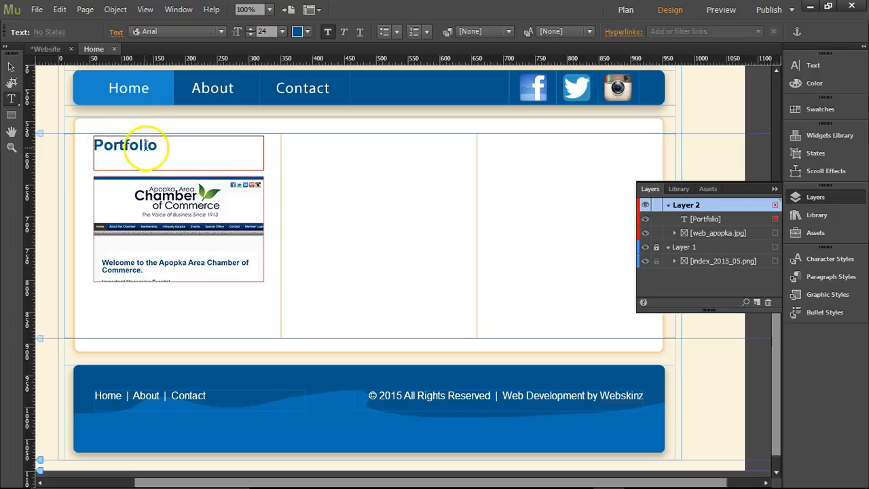
pyautogui.click(176, 31)
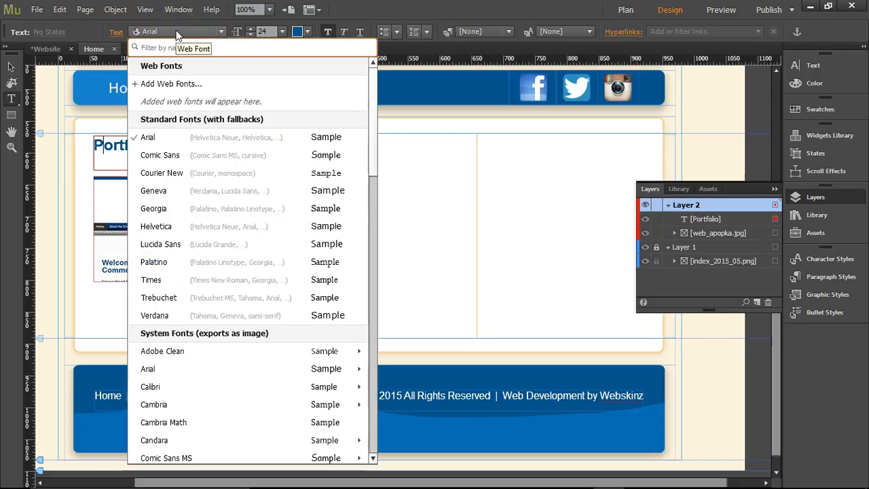
pyautogui.click(114, 32)
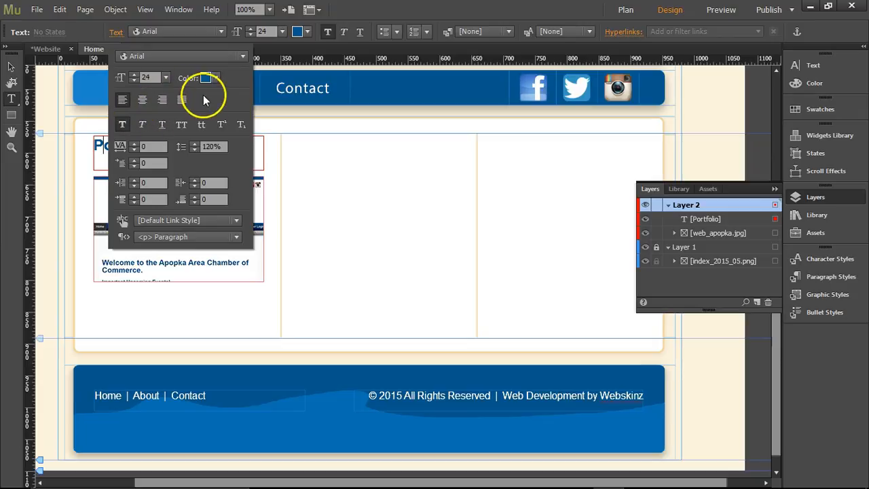
pyautogui.click(181, 237)
pyautogui.click(237, 108)
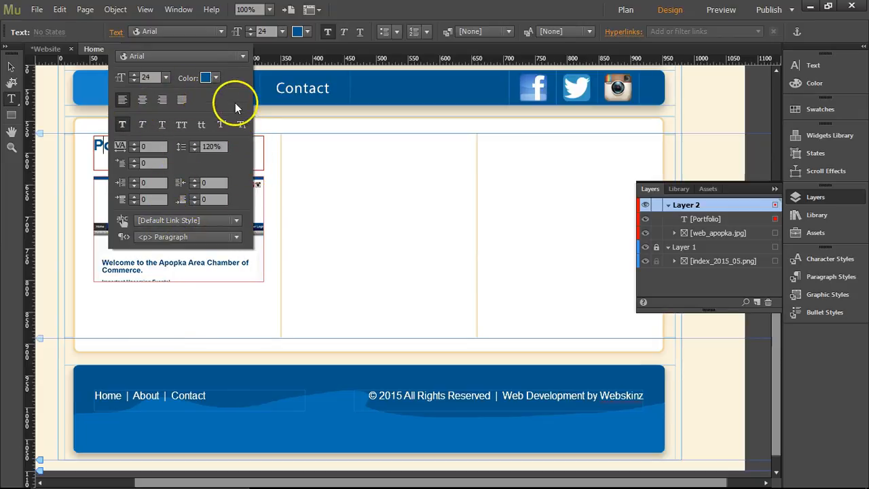
pyautogui.click(213, 30)
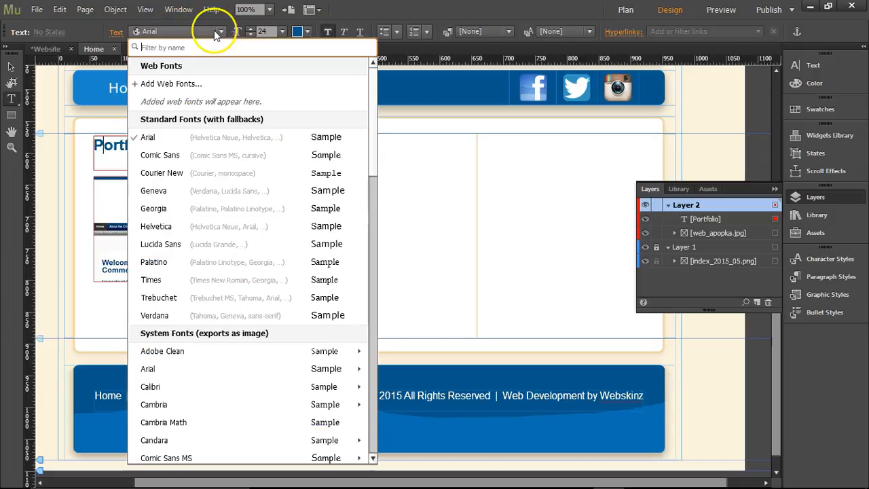
pyautogui.click(358, 18)
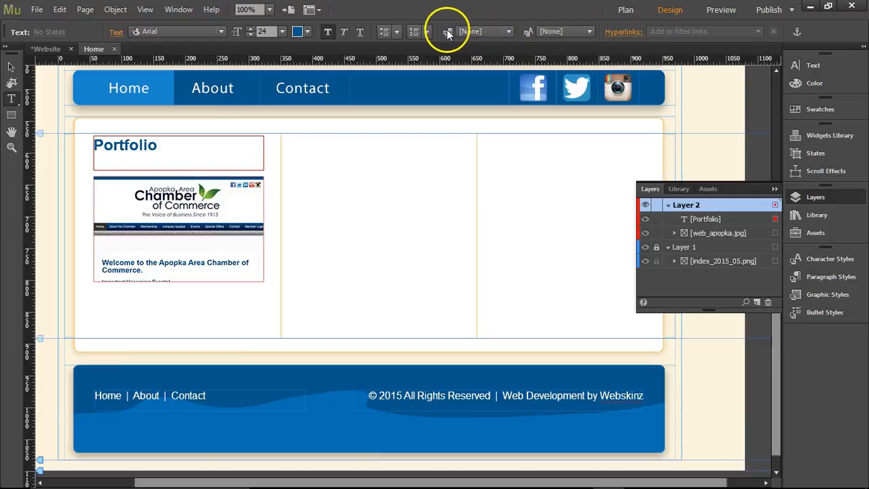
pyautogui.click(507, 32)
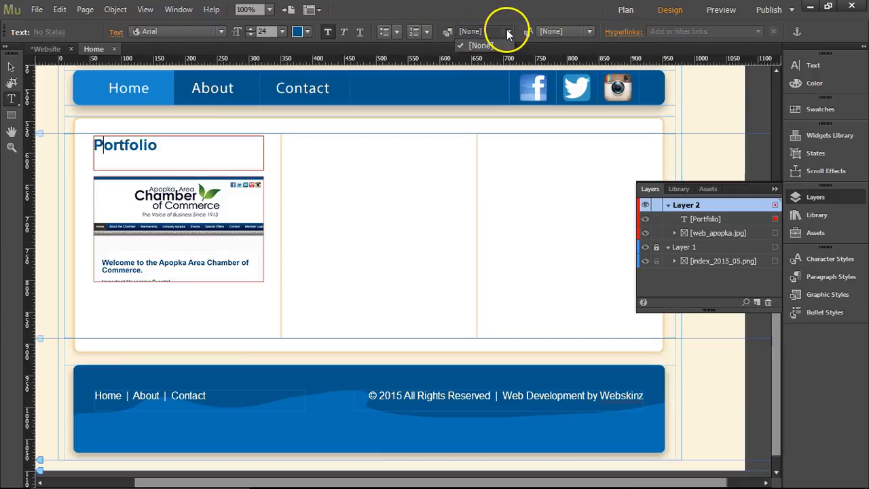
pyautogui.click(589, 32)
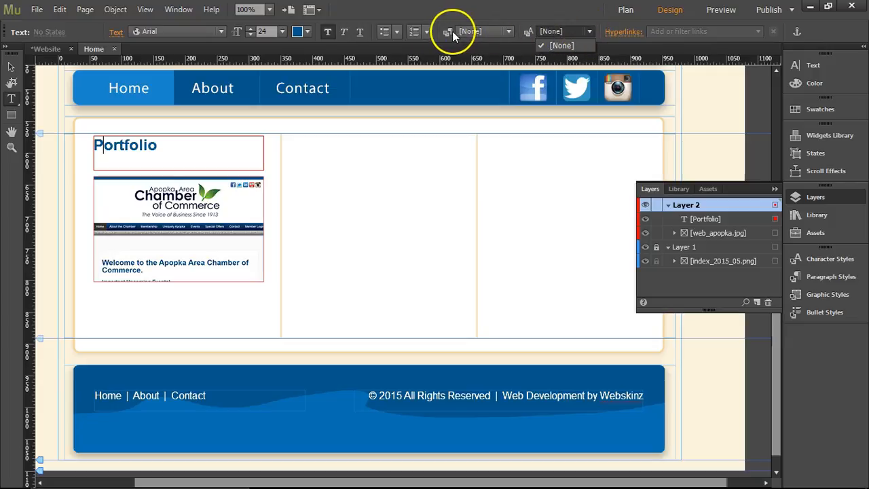
pyautogui.click(428, 34)
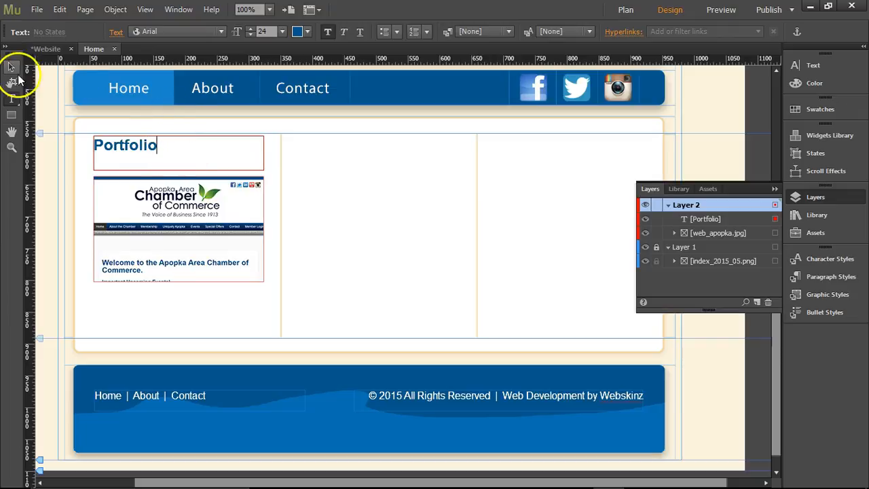
# - Add the line "I update Wordpress Websites" below the Portfolio heading, separated from it by a blank line
pyautogui.click(11, 98)
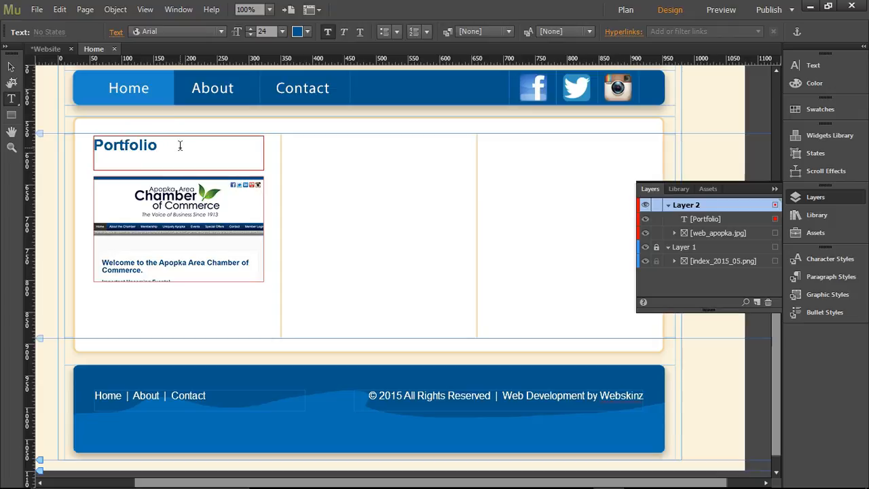
pyautogui.press('Return')
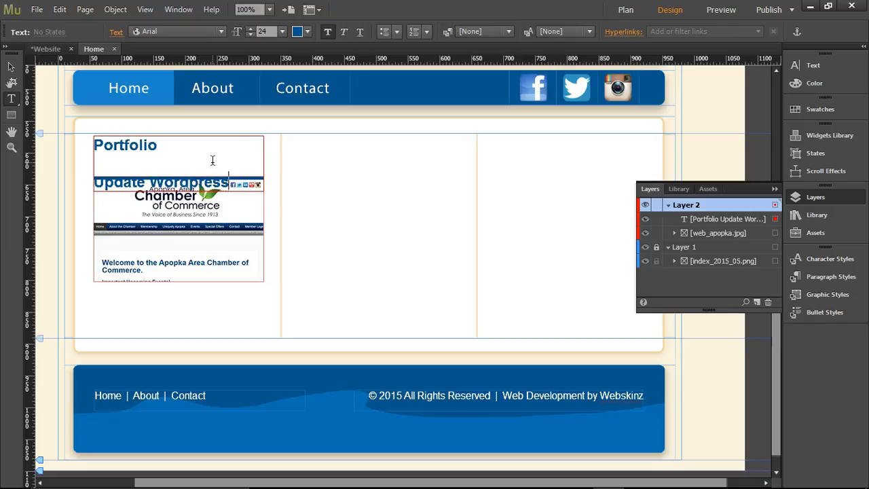
pyautogui.write('bsites')
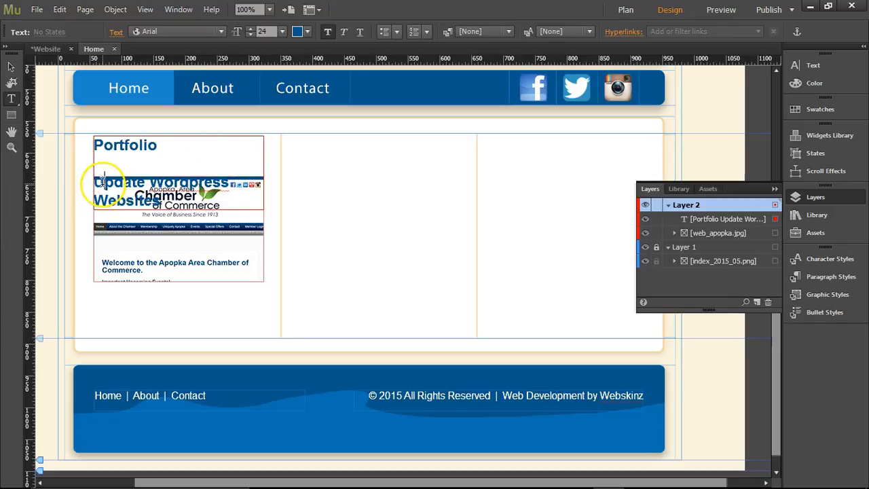
pyautogui.write('We u')
pyautogui.press('Delete')
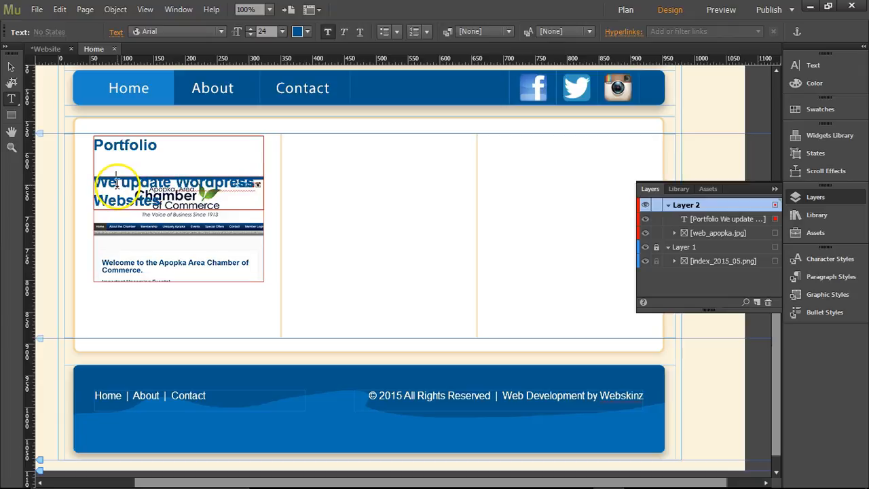
pyautogui.moveTo(117, 183); pyautogui.dragTo(98, 182)
pyautogui.write('I')
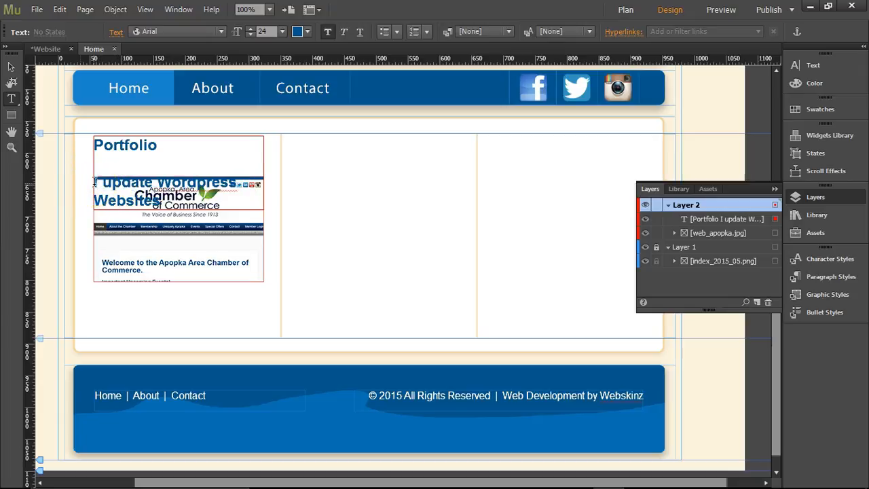
# - Move the chamber image down in the first column until it sits clear below the text frame
pyautogui.click(11, 67)
pyautogui.click(219, 241)
pyautogui.hotkey('shift', 'Down')
pyautogui.hotkey('shift', 'Down')
pyautogui.hotkey('shift', 'Down')
pyautogui.hotkey('shift', 'Down')
pyautogui.hotkey('shift', 'Down')
pyautogui.hotkey('shift', 'Down')
pyautogui.hotkey('shift', 'Down')
pyautogui.hotkey('shift', 'Down')
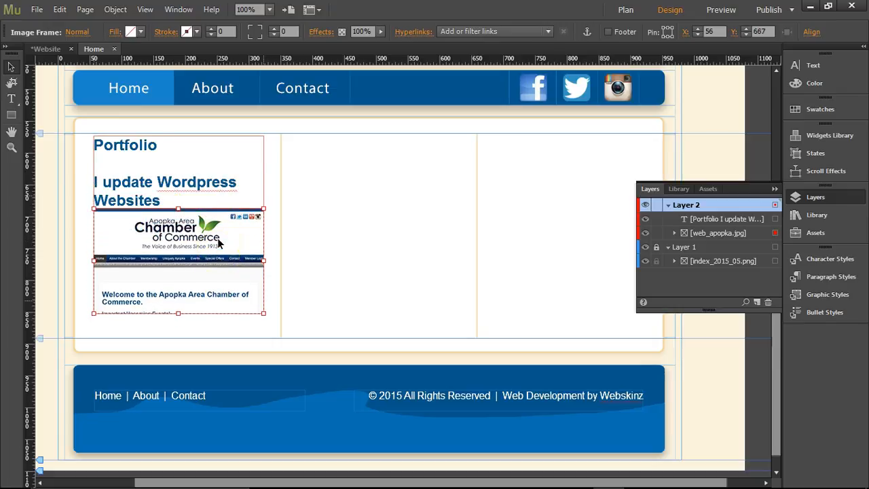
# - Format the line "I update Wordpress Websites" as regular weight text at size 14
pyautogui.click(229, 181)
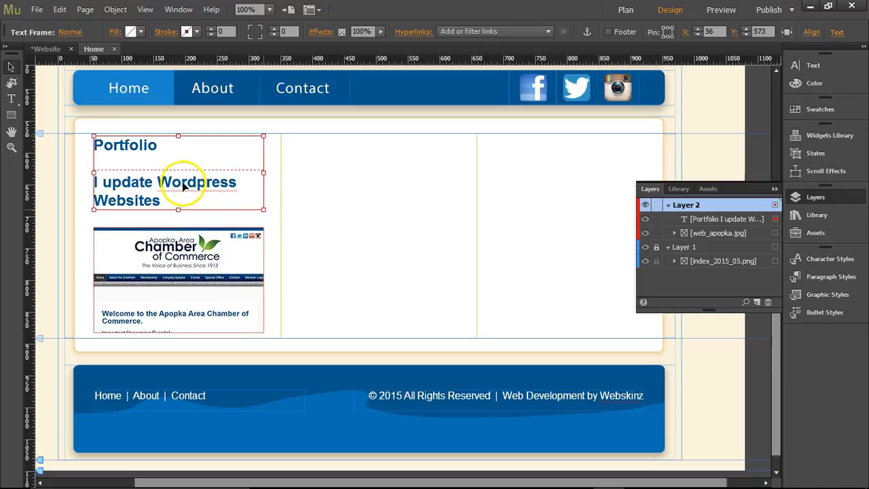
pyautogui.click(13, 100)
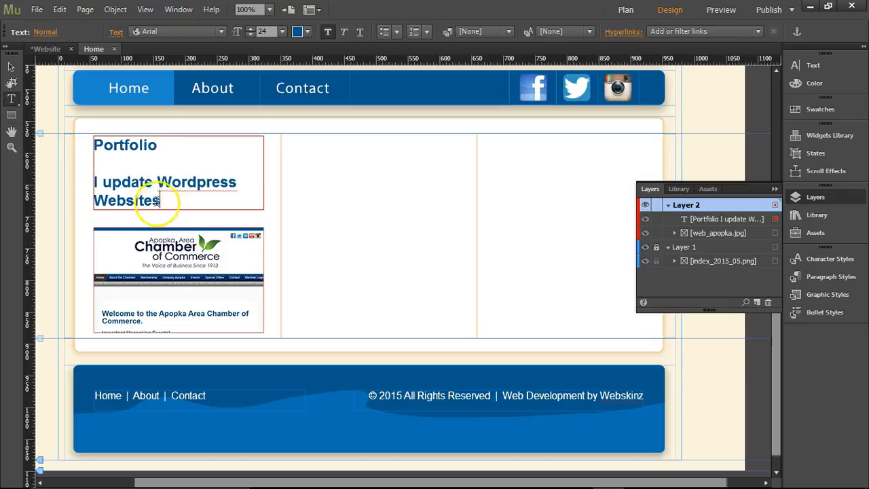
pyautogui.moveTo(162, 201); pyautogui.dragTo(95, 180)
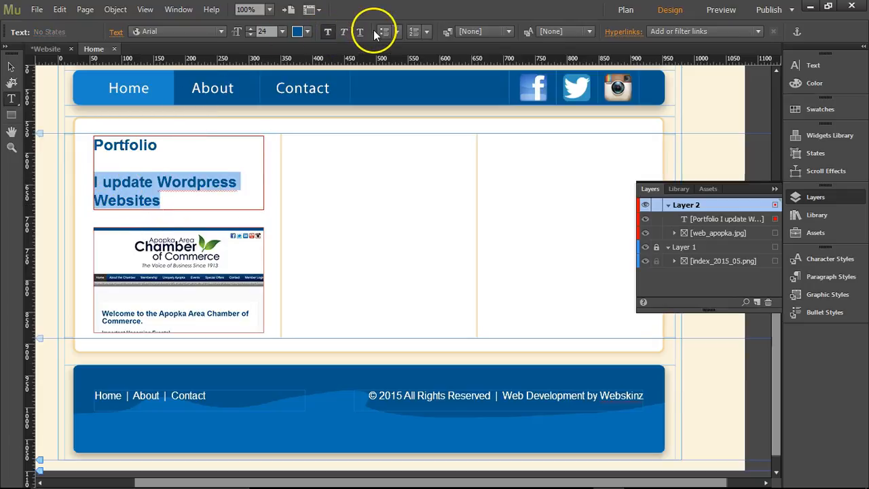
pyautogui.click(283, 31)
pyautogui.click(295, 115)
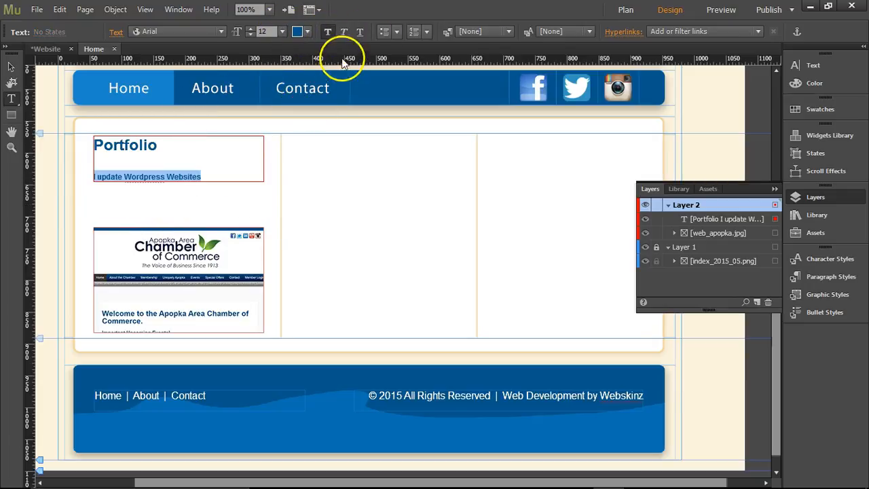
pyautogui.click(329, 32)
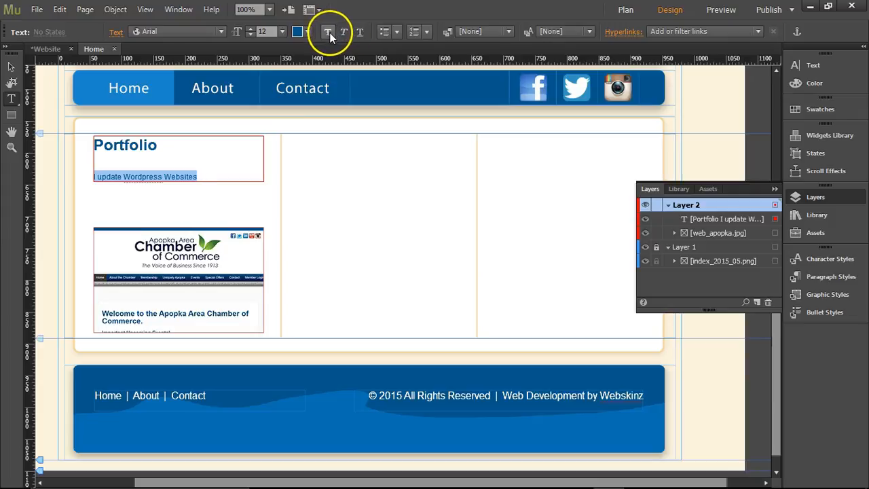
pyautogui.click(284, 31)
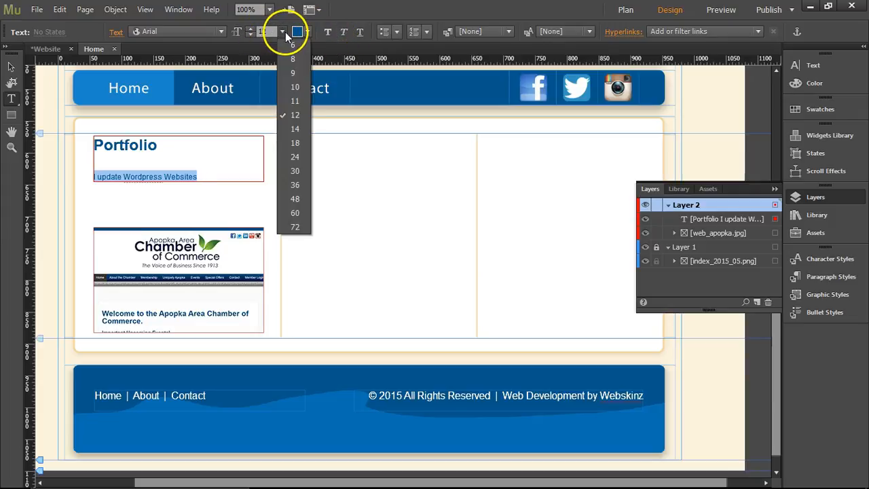
pyautogui.click(288, 126)
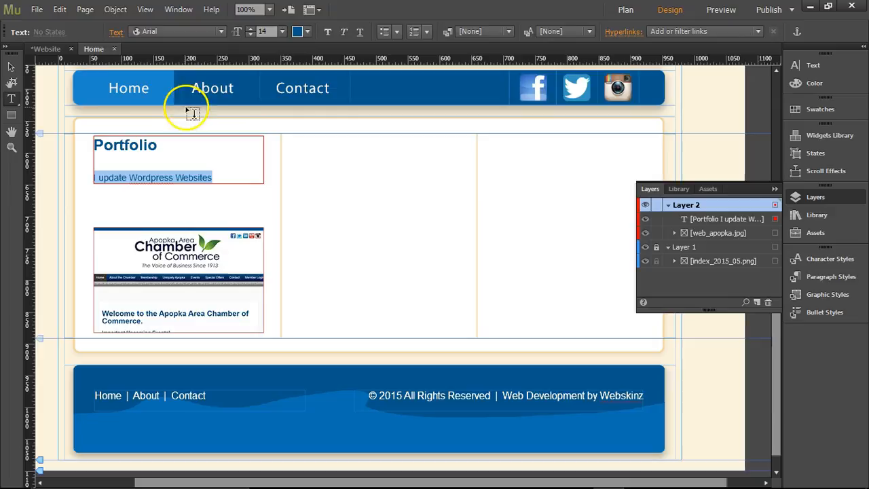
# - Reduce the blank line between the Portfolio heading and the description to font size 12
pyautogui.click(11, 66)
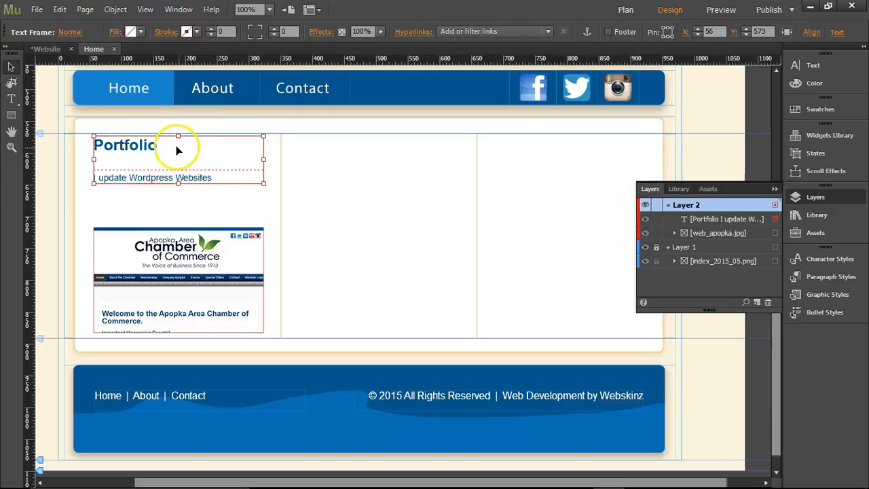
pyautogui.click(11, 98)
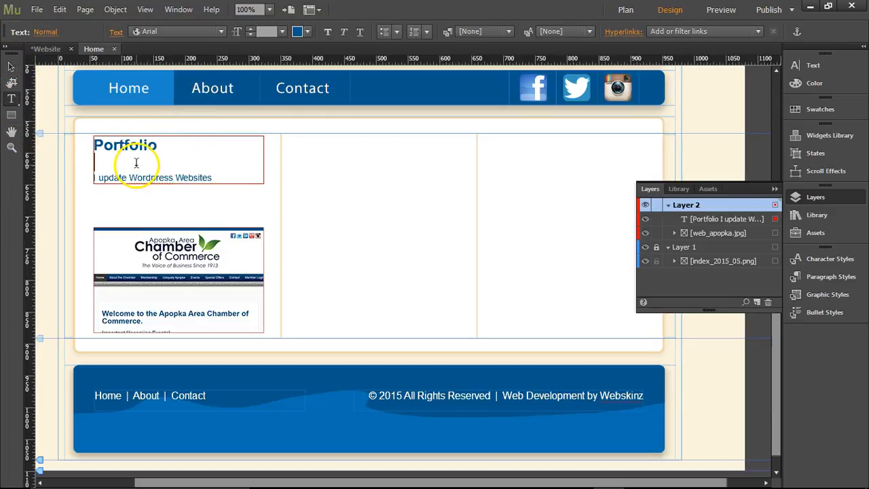
pyautogui.click(119, 154)
pyautogui.click(281, 31)
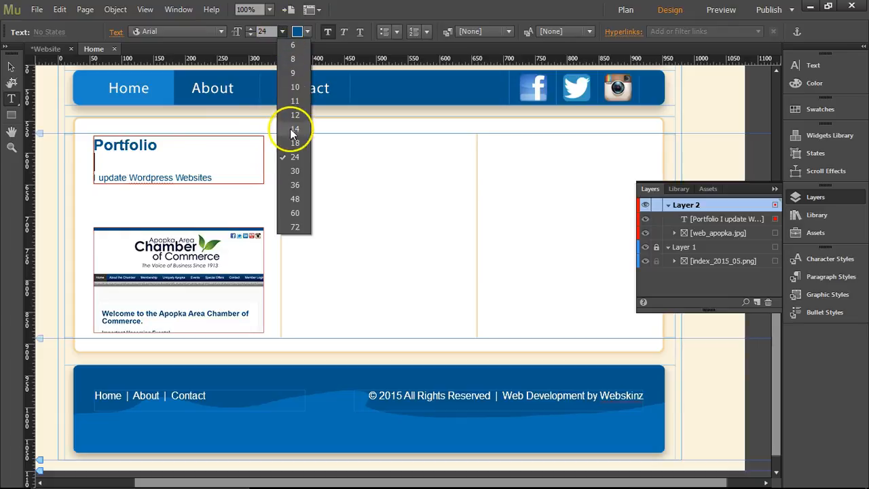
pyautogui.click(289, 136)
pyautogui.click(282, 31)
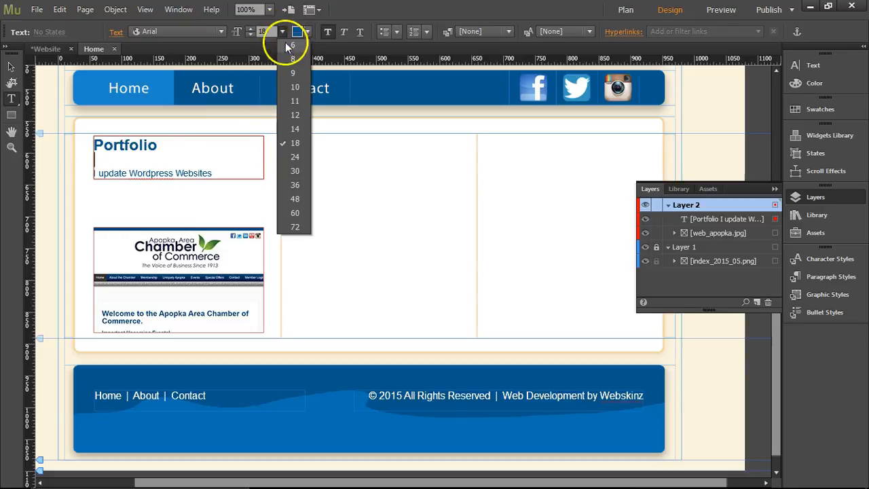
pyautogui.click(297, 131)
pyautogui.click(282, 31)
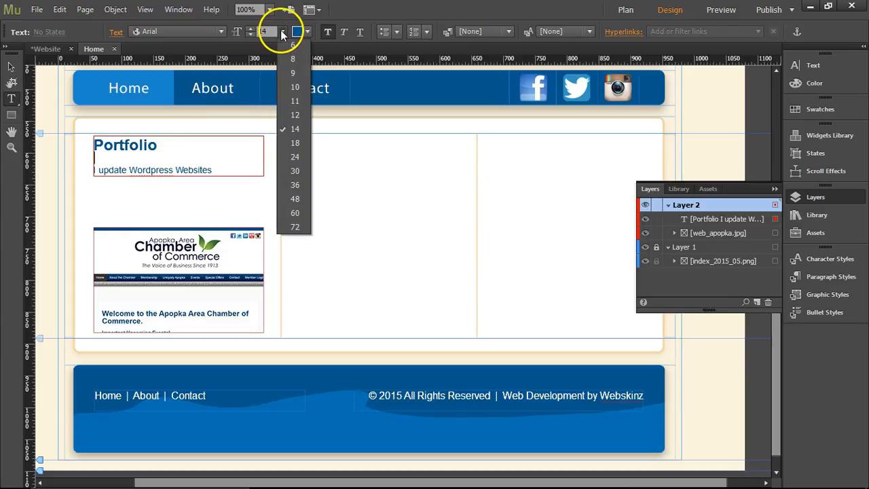
pyautogui.click(301, 121)
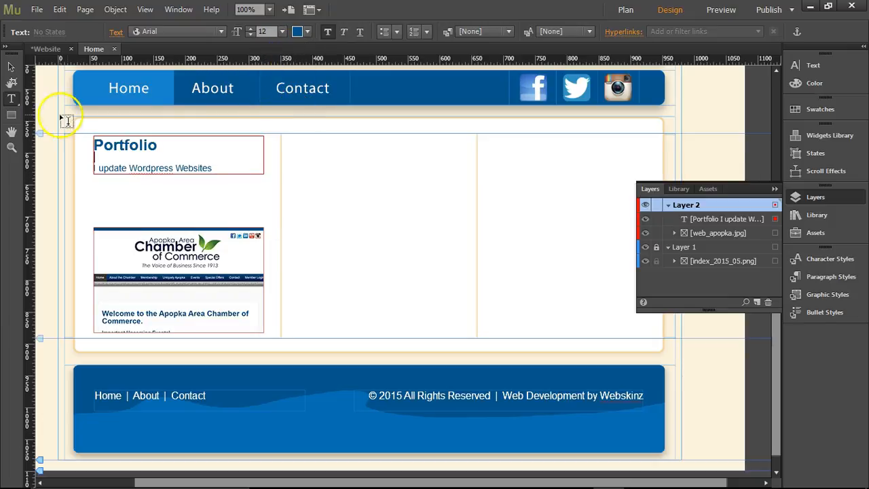
# - Move the chamber image up in the first column to Y 692, closer to the text frame
pyautogui.click(11, 66)
pyautogui.click(185, 262)
pyautogui.press('Up')
pyautogui.press('Up')
pyautogui.press('Up')
pyautogui.press('Up')
pyautogui.press('Up')
pyautogui.press('Up')
pyautogui.press('Up')
pyautogui.press('Up')
pyautogui.press('Up')
pyautogui.press('Up')
pyautogui.press('Up')
pyautogui.press('Up')
pyautogui.press('Up')
pyautogui.press('Up')
pyautogui.press('Up')
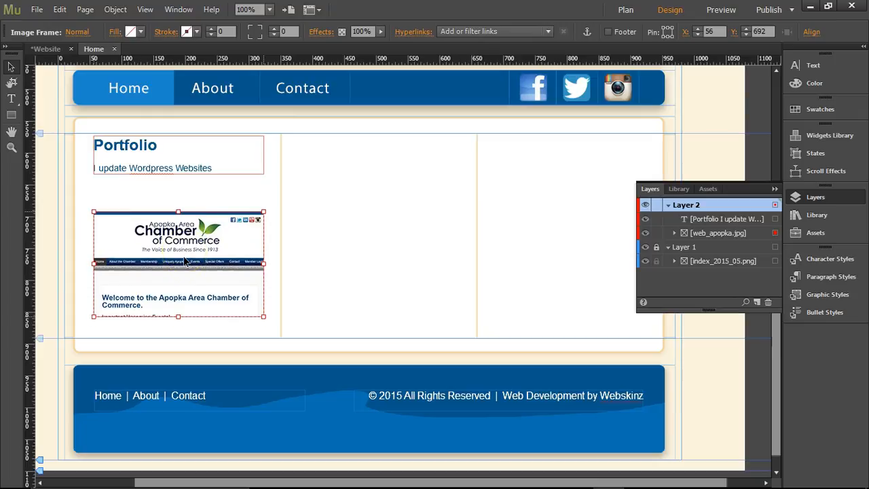
# - Rewrite the description as "I update Wordpress websites. Click on example below to view website."
pyautogui.click(12, 99)
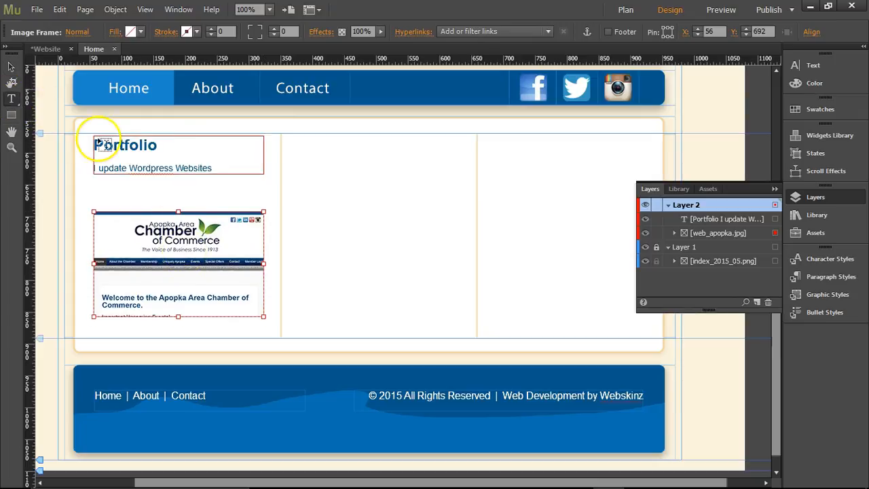
pyautogui.click(198, 168)
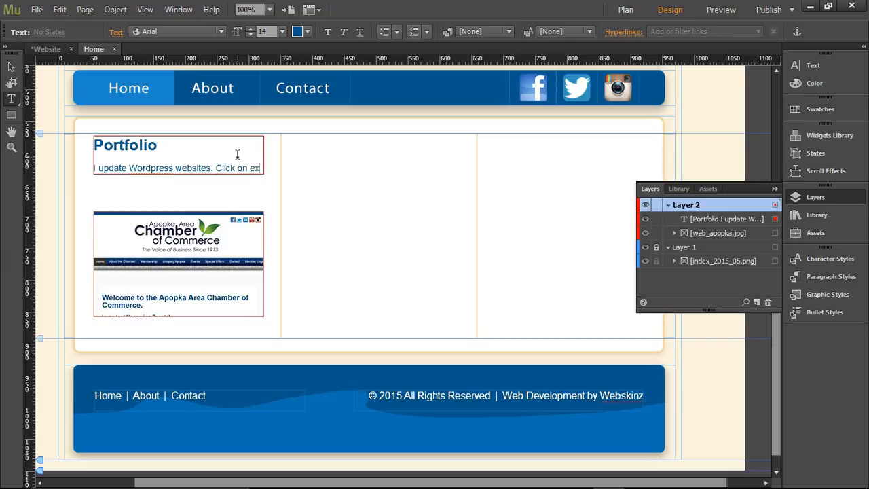
pyautogui.write('ample below to view website.')
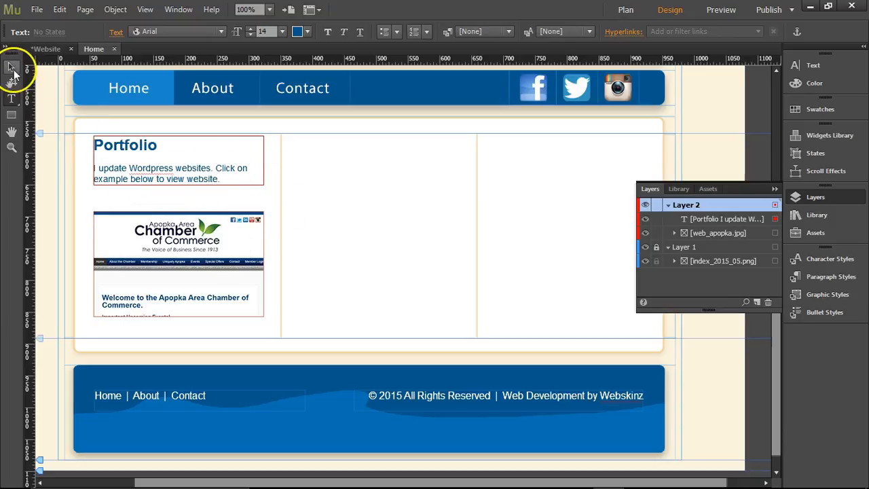
# - Move the chamber image up to Y 663 so it sits just below the two-line description
pyautogui.click(12, 68)
pyautogui.moveTo(209, 235); pyautogui.dragTo(209, 232)
pyautogui.press('Up')
pyautogui.press('Up')
pyautogui.press('Up')
pyautogui.press('Up')
pyautogui.press('Up')
pyautogui.press('Up')
pyautogui.press('Up')
pyautogui.press('Up')
pyautogui.press('Up')
pyautogui.press('Up')
pyautogui.press('Up')
pyautogui.press('Up')
pyautogui.press('Up')
pyautogui.press('Up')
pyautogui.press('Up')
pyautogui.press('Up')
pyautogui.press('Up')
pyautogui.press('Up')
pyautogui.press('Up')
pyautogui.press('Up')
pyautogui.press('Up')
pyautogui.press('Up')
pyautogui.press('Up')
pyautogui.press('Up')
pyautogui.press('Up')
pyautogui.press('Up')
pyautogui.press('Up')
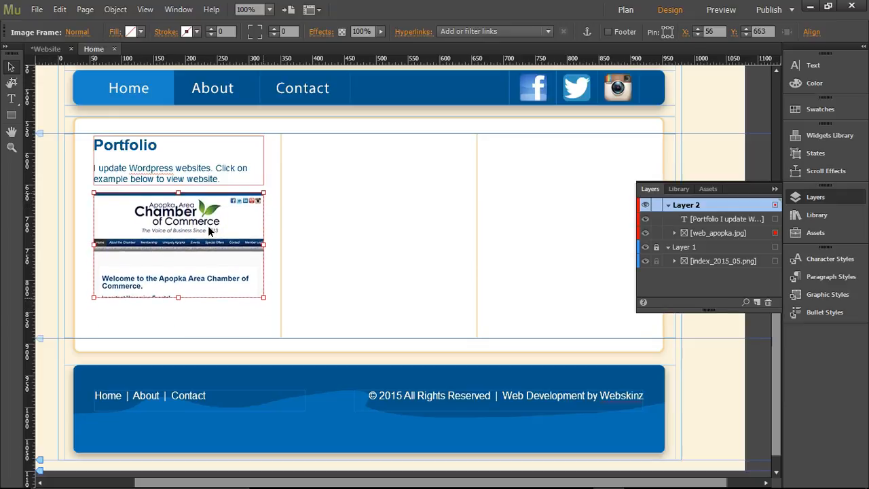
pyautogui.click(355, 175)
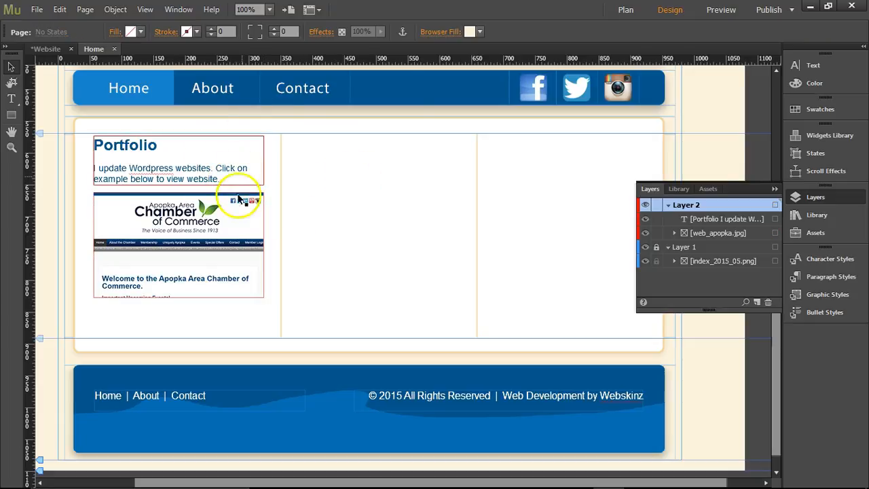
# - Preview the Home page to check how the chamber image sits against the description, and return to the design
pyautogui.click(724, 12)
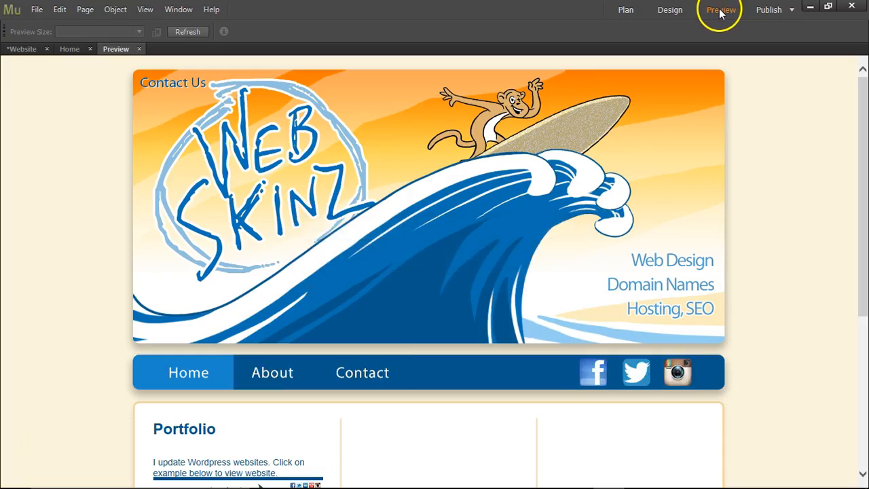
pyautogui.scroll(-4, 740, 146)
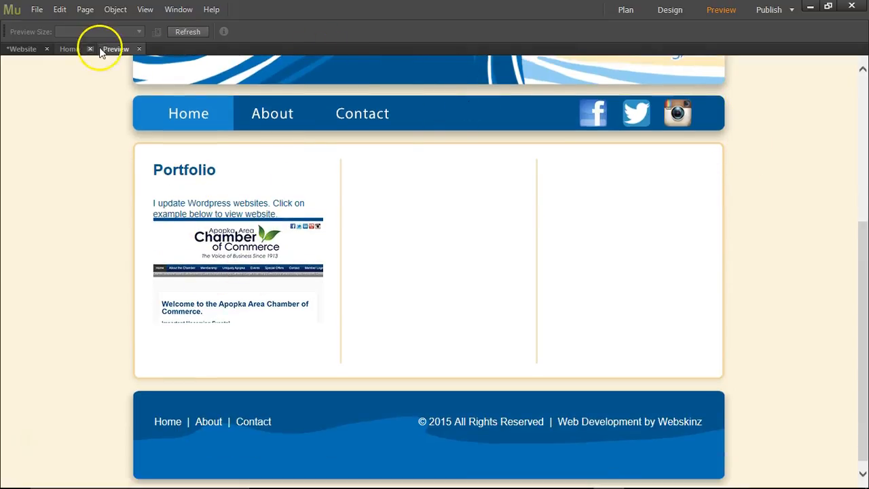
pyautogui.click(139, 49)
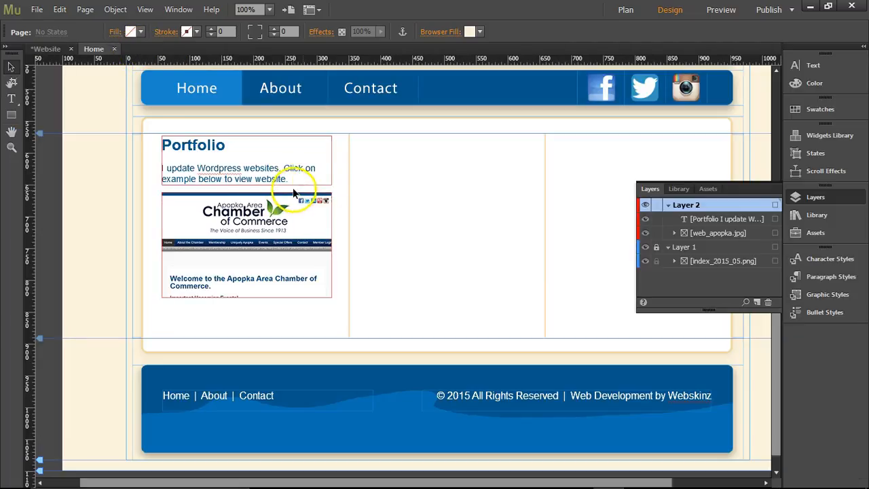
# - Move the chamber image down to Y 671 to widen the gap below the description
pyautogui.click(311, 165)
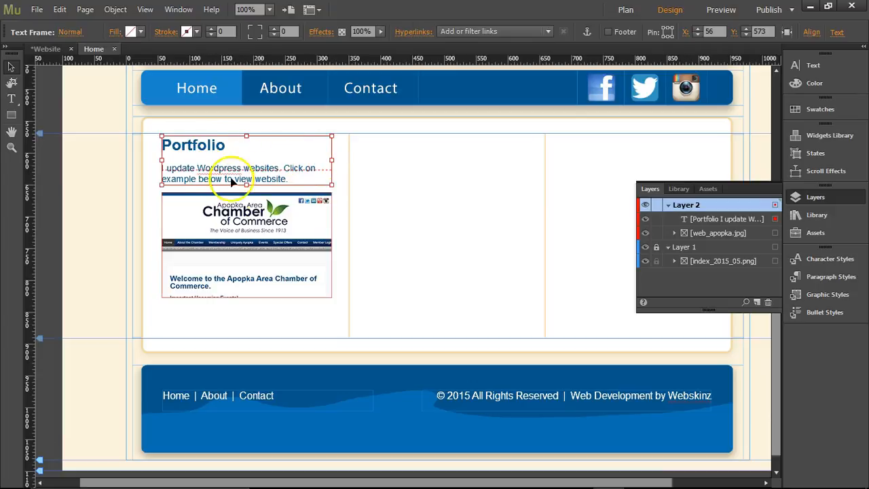
pyautogui.click(275, 204)
pyautogui.press('Down')
pyautogui.press('Down')
pyautogui.press('Down')
pyautogui.press('Down')
pyautogui.press('Down')
pyautogui.press('Down')
pyautogui.press('Down')
pyautogui.press('Down')
pyautogui.press('Down')
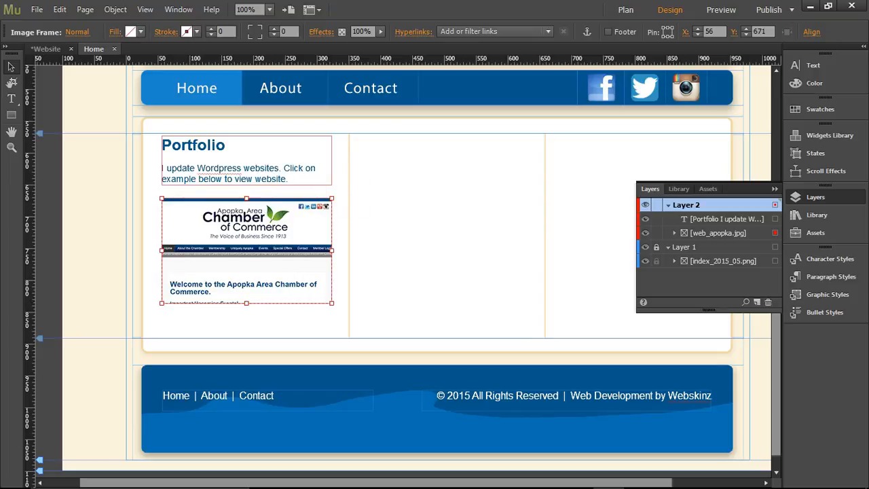
# - Preview the Home page again to check the widened gap above the chamber image, and close the preview
pyautogui.click(722, 11)
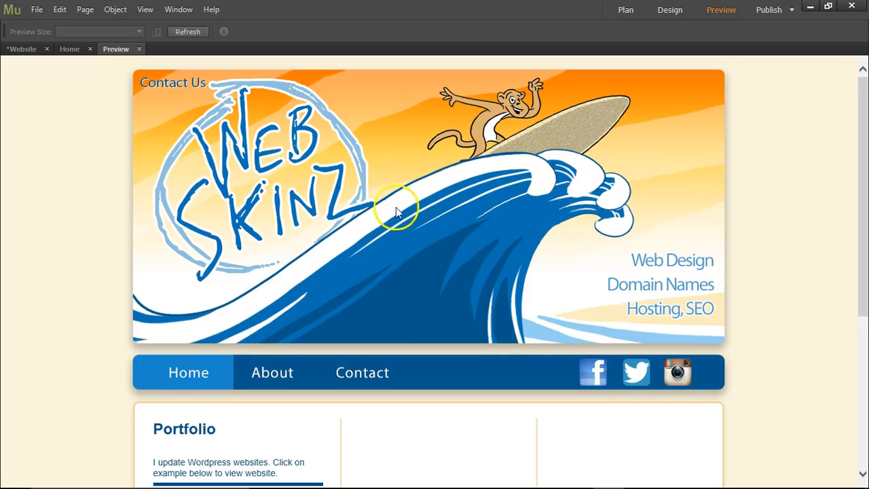
pyautogui.scroll(-5, 407, 211)
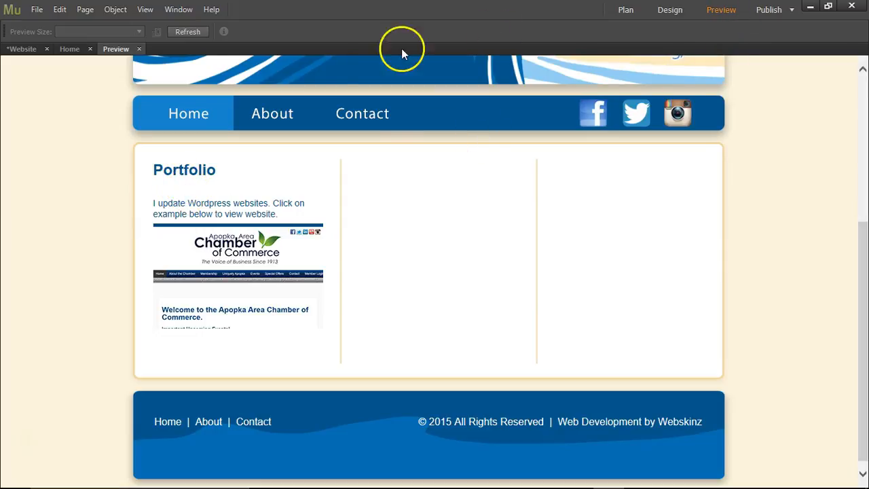
pyautogui.click(138, 49)
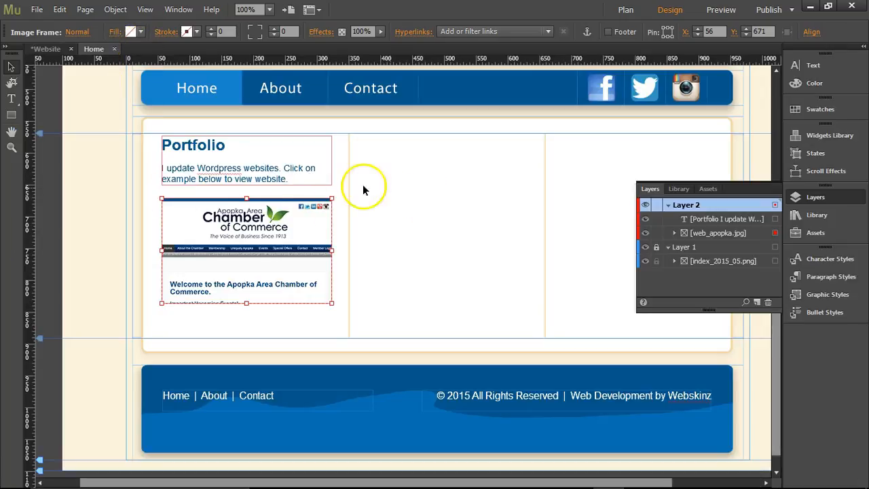
# - Move the chamber image slightly further down to Y 678
pyautogui.moveTo(285, 211); pyautogui.dragTo(284, 214)
# - Duplicate the Portfolio text frame into the second column and remove the copy's heading and blank line, keeping only the description
pyautogui.click(235, 145)
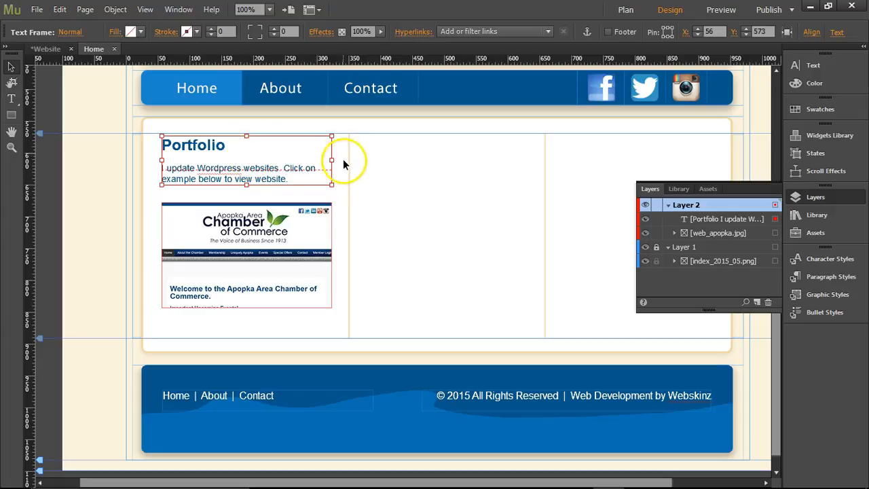
pyautogui.click(402, 169)
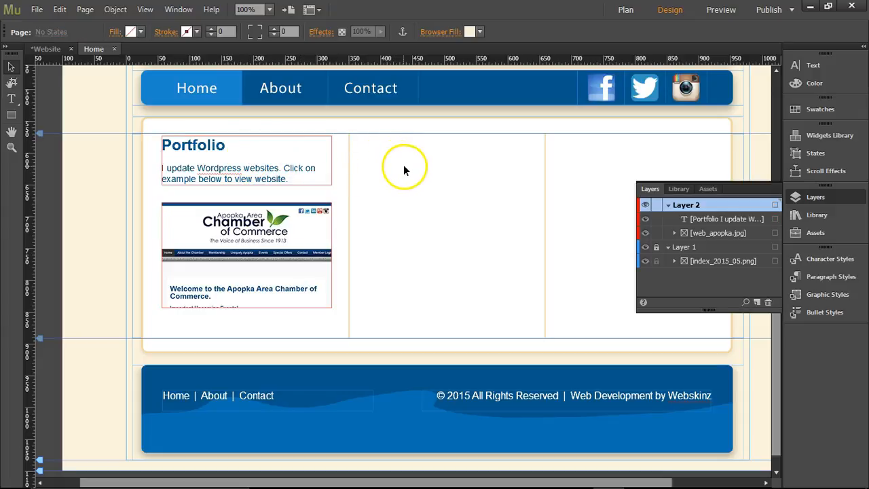
pyautogui.hotkey('ctrl', 'v')
pyautogui.moveTo(390, 254); pyautogui.dragTo(311, 175)
pyautogui.click(11, 98)
pyautogui.press('Delete')
pyautogui.press('Delete')
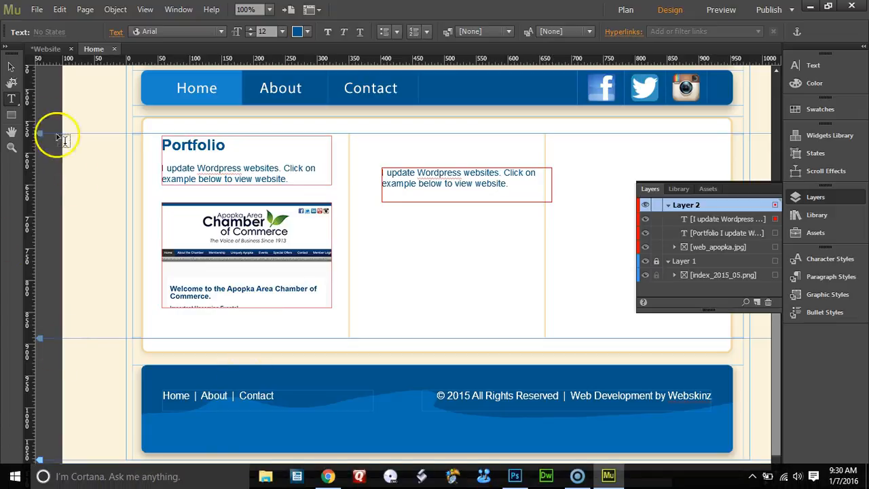
# - Delete the description from the original Portfolio frame and shrink that frame to about 29 px high around the heading
pyautogui.moveTo(162, 143); pyautogui.dragTo(312, 194)
pyautogui.press('Delete')
pyautogui.click(218, 406)
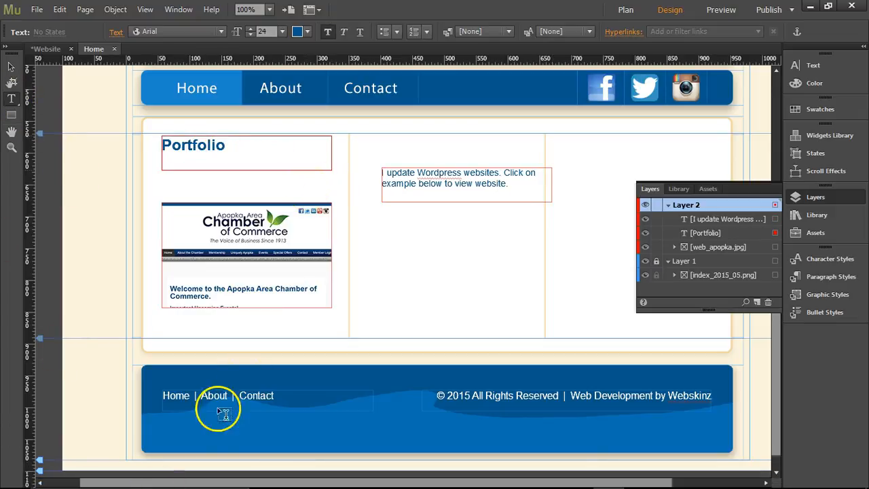
pyautogui.click(8, 67)
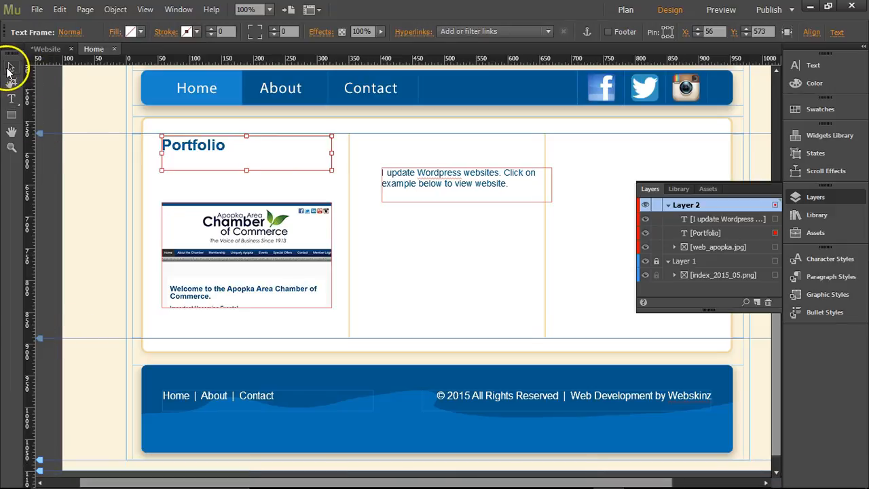
pyautogui.moveTo(247, 169)
pyautogui.mouseDown()
pyautogui.moveTo(221, 165)
pyautogui.moveTo(249, 158)
pyautogui.mouseUp()
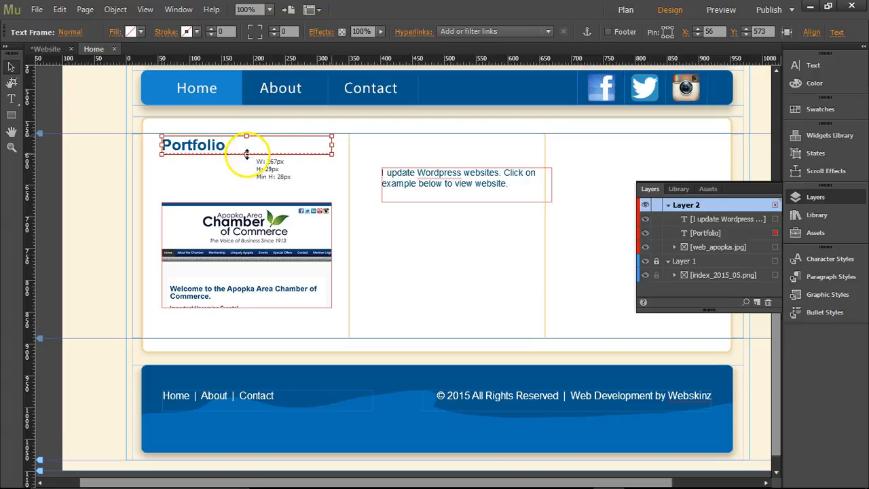
# - Place the separate description frame directly under the Portfolio heading and move the chamber image up to Y 657 beneath it
pyautogui.moveTo(480, 189); pyautogui.dragTo(270, 175)
pyautogui.click(300, 227)
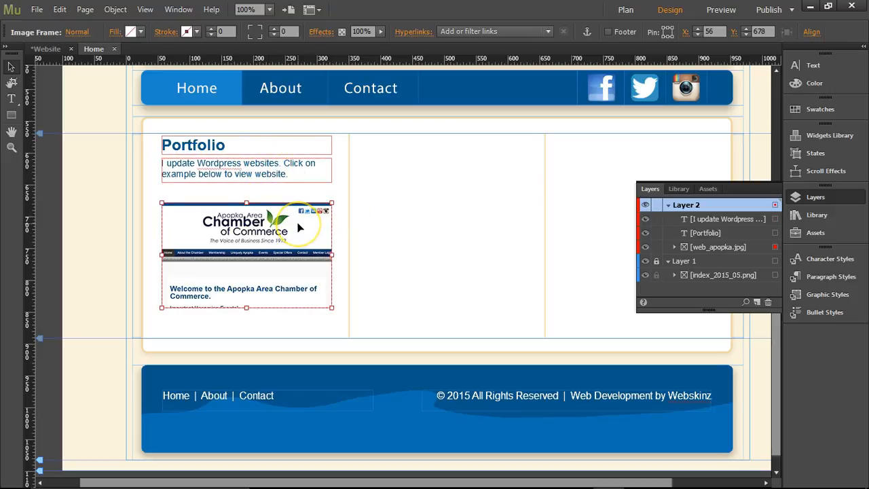
pyautogui.hotkey('shift', 'Up')
pyautogui.hotkey('shift', 'Up')
pyautogui.press('Up')
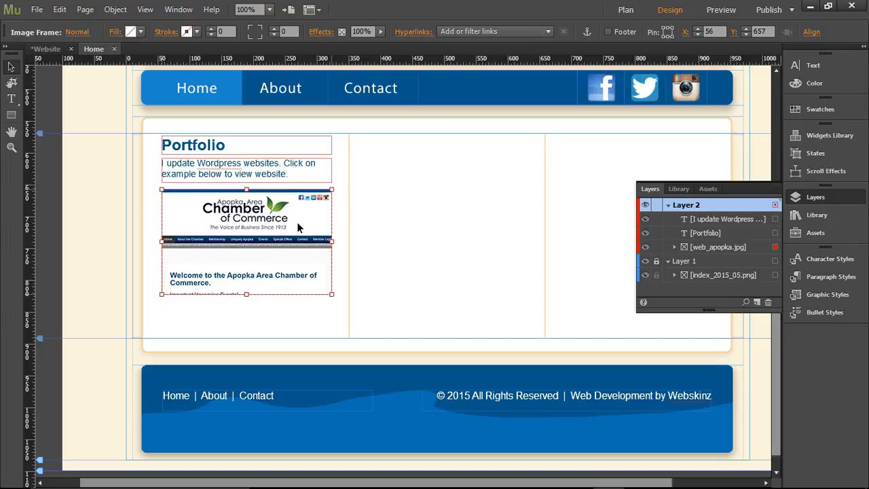
# - Preview the Home page to check the spacing of the separate heading, description and chamber image
pyautogui.click(724, 9)
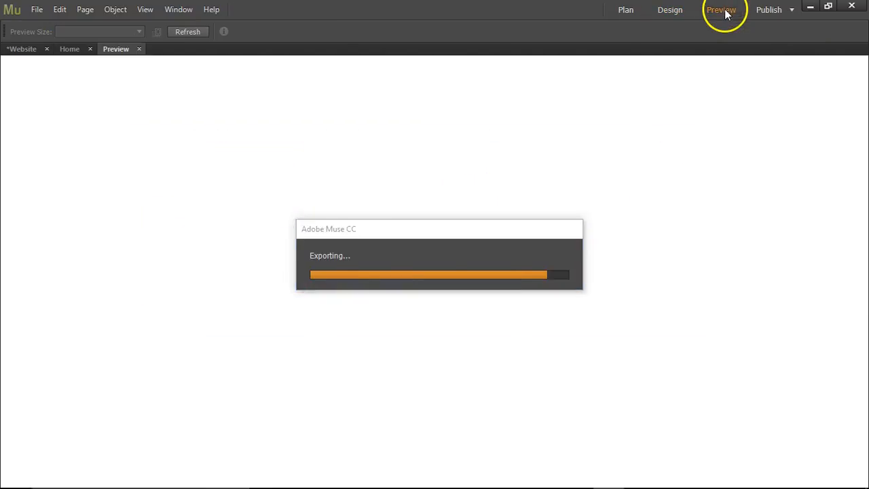
pyautogui.scroll(-1, 413, 136)
pyautogui.scroll(-2, 407, 135)
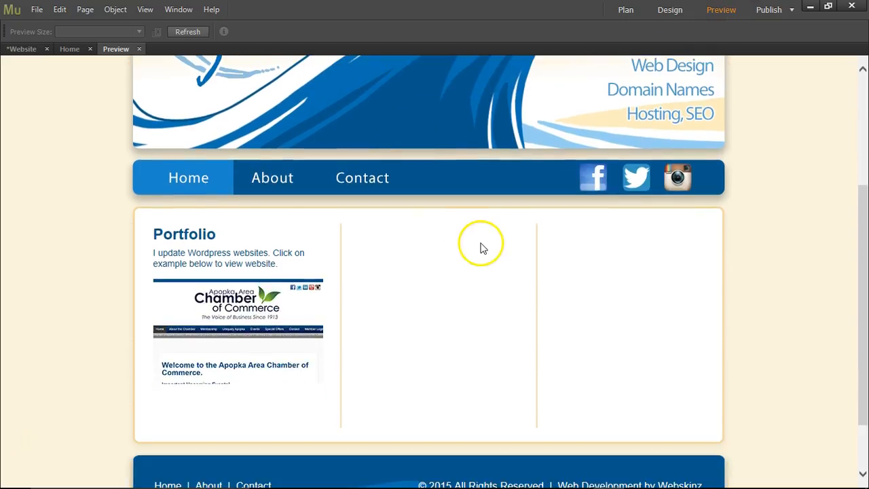
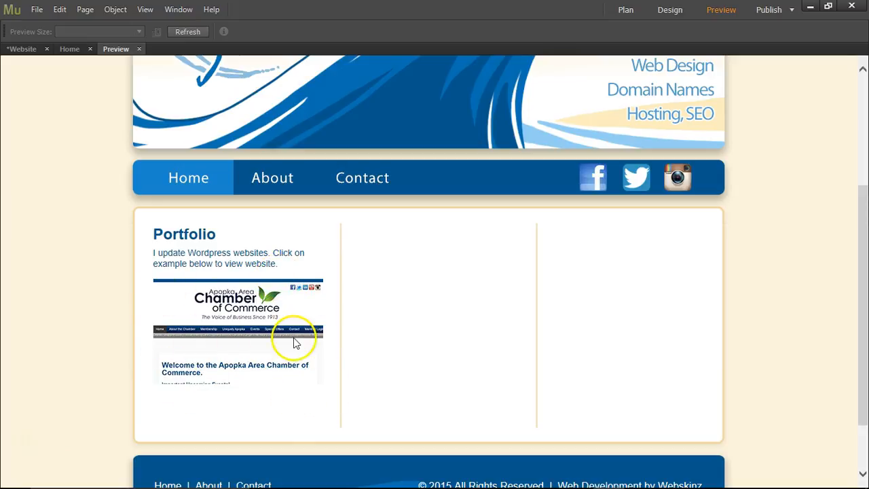
pyautogui.moveTo(359, 475)
pyautogui.moveTo(410, 476)
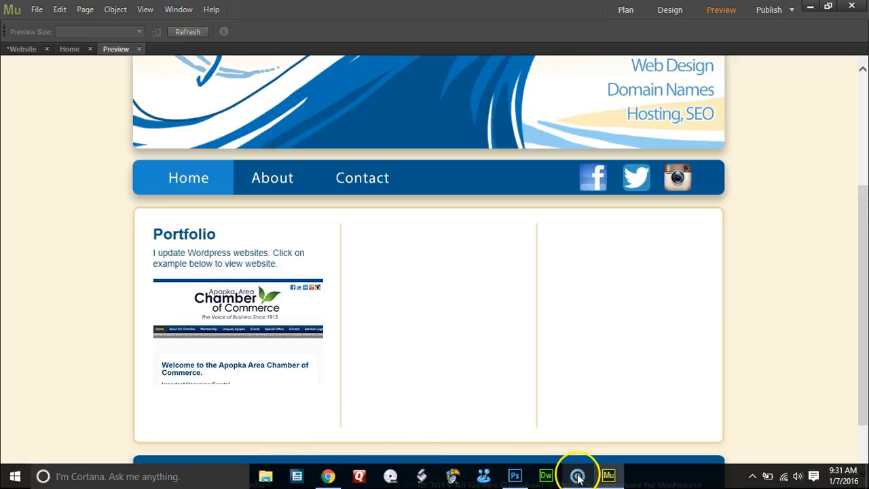
pyautogui.moveTo(578, 477)
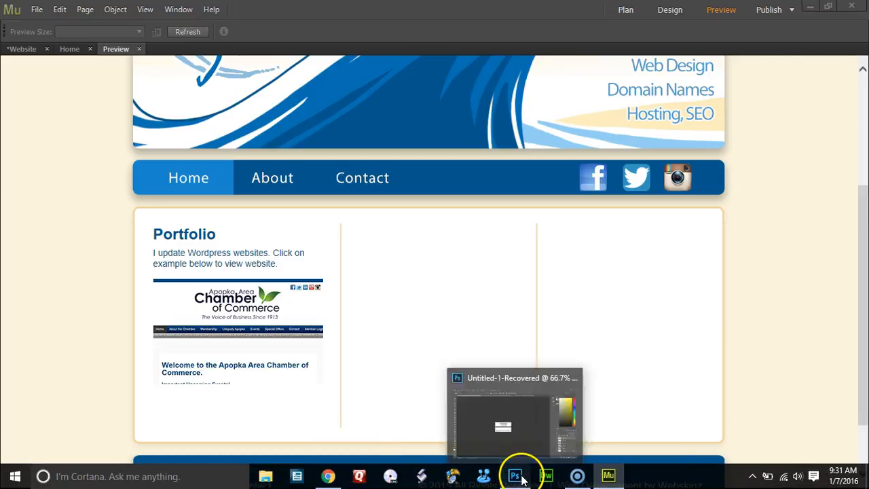
pyautogui.click(516, 475)
pyautogui.doubleClick(12, 380)
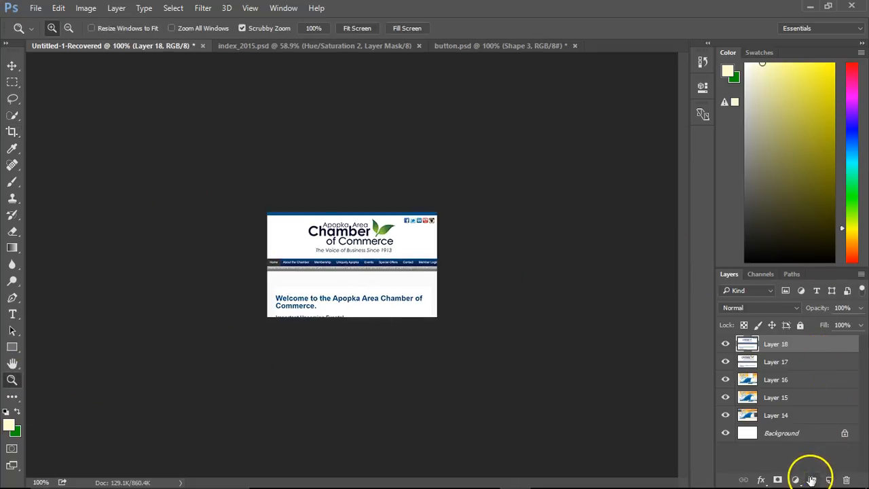
pyautogui.click(761, 480)
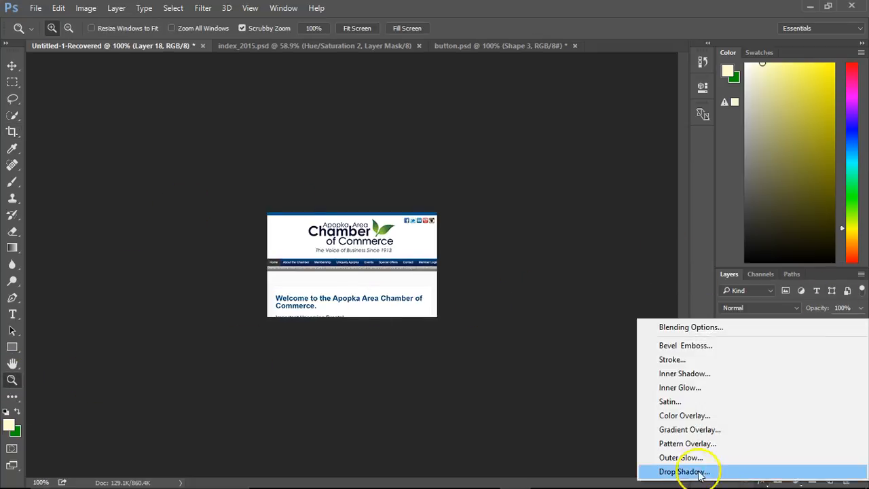
pyautogui.click(672, 360)
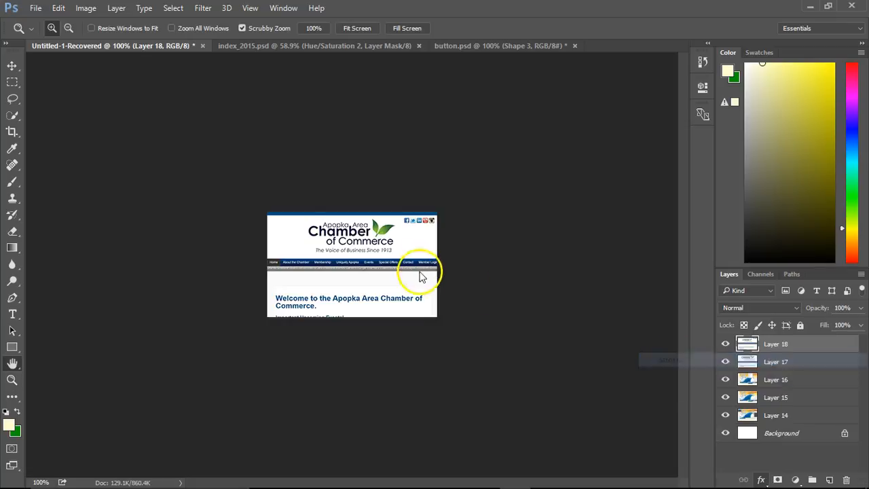
pyautogui.moveTo(295, 129); pyautogui.dragTo(341, 145)
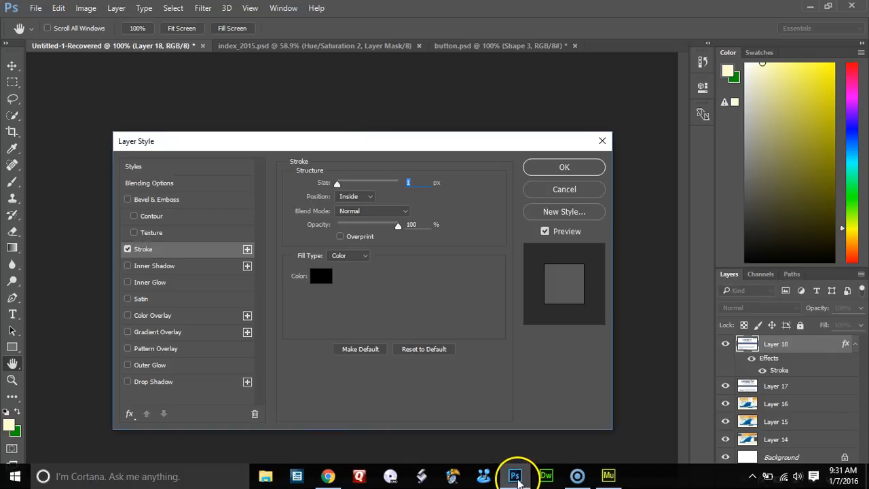
# - Close the Home page preview in Muse, return to Photoshop and bring up the index_2015.psd document, dismissing the Layer Style dialog
pyautogui.click(607, 475)
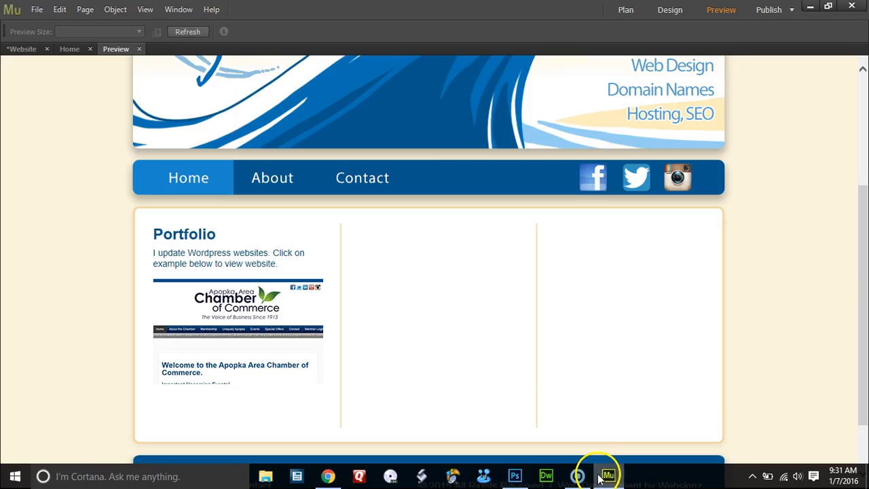
pyautogui.click(139, 49)
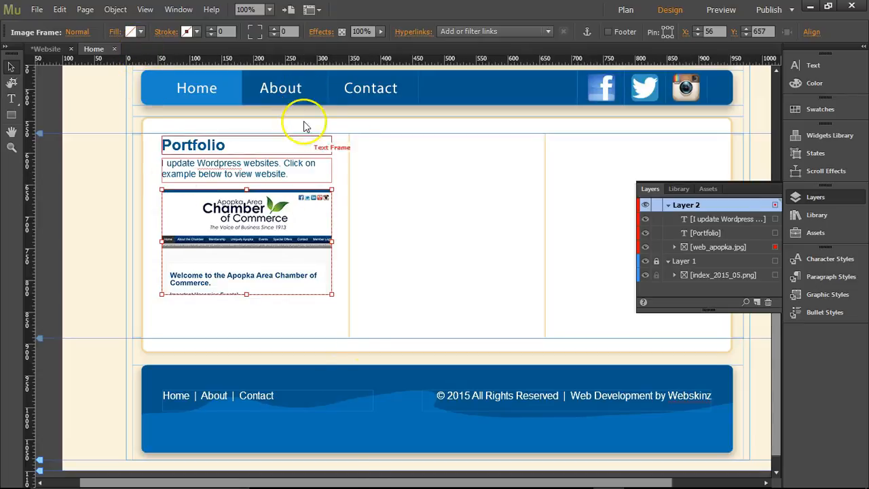
pyautogui.click(518, 475)
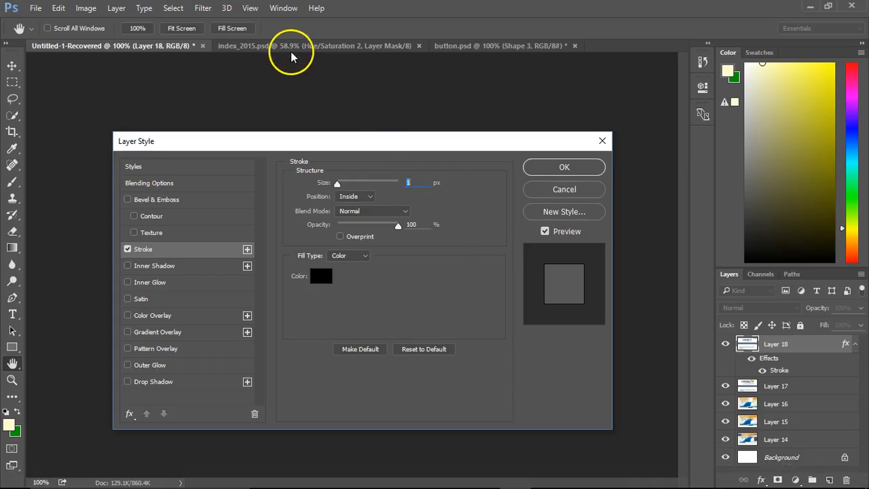
pyautogui.click(540, 168)
pyautogui.click(335, 48)
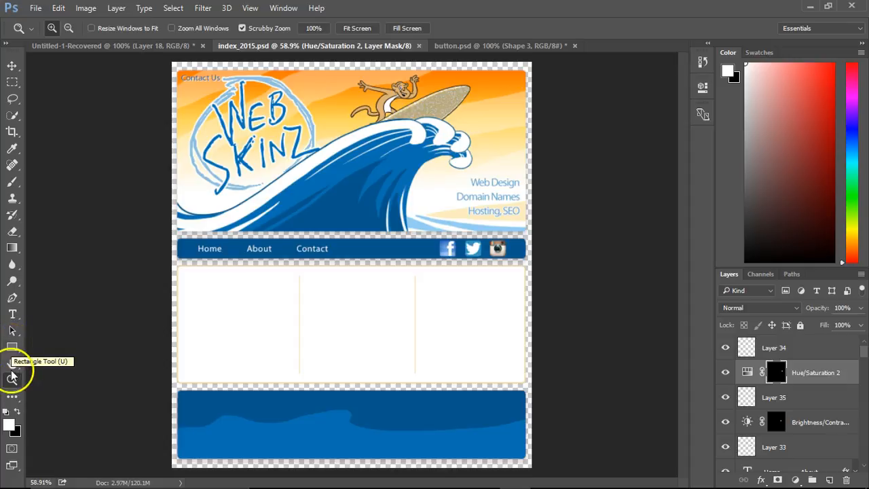
pyautogui.click(8, 426)
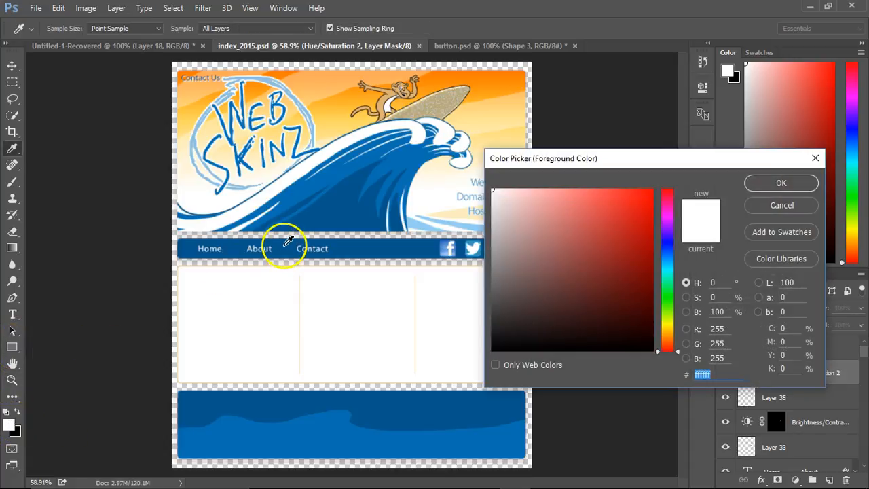
pyautogui.write('000000')
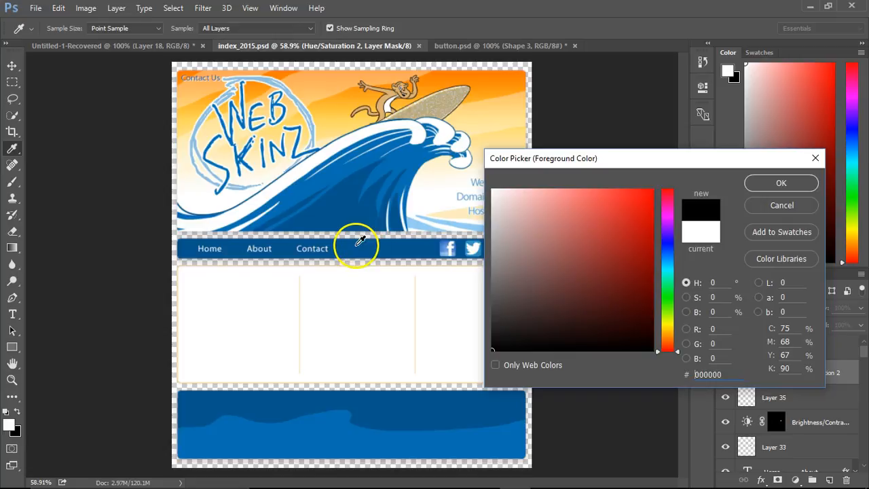
pyautogui.click(753, 206)
pyautogui.press('z')
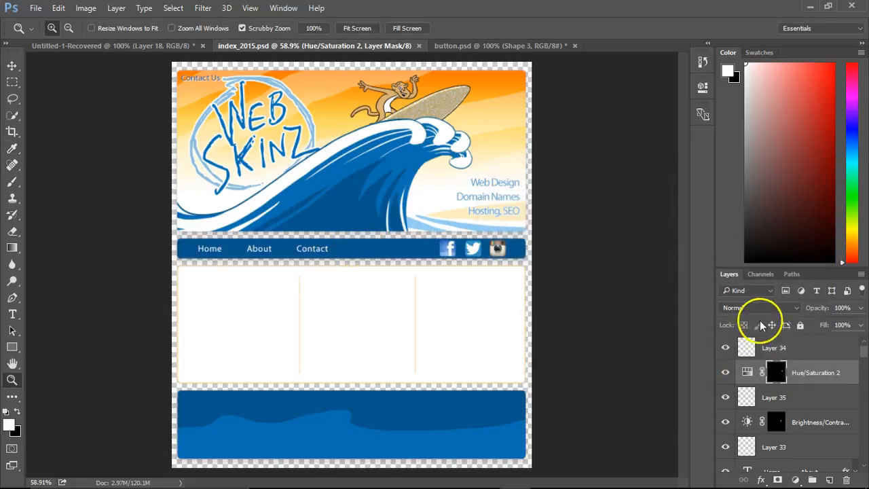
# - With Layer 34 selected in index_2015.psd, sample the navigation bar's dark blue and copy its hex code 07578c
pyautogui.click(819, 350)
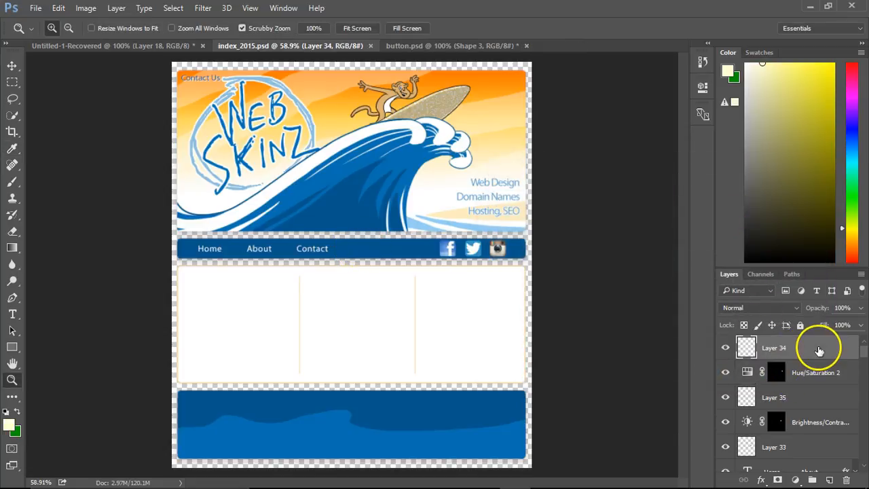
pyautogui.click(10, 425)
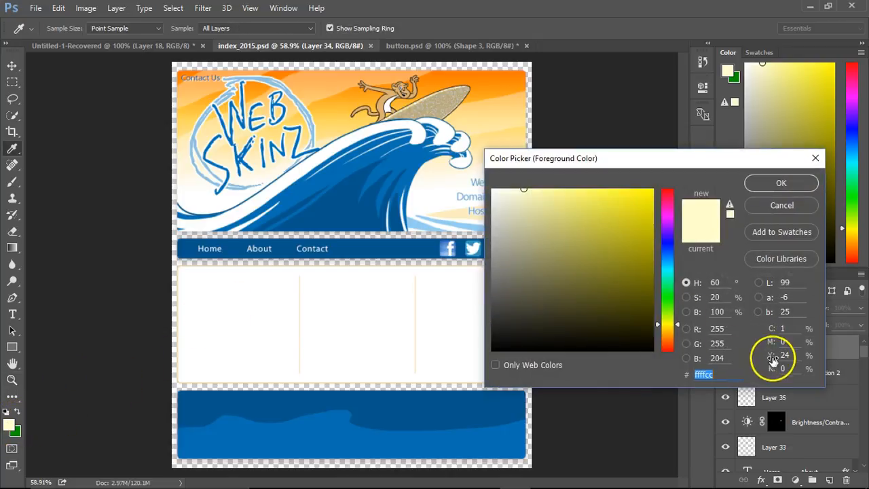
pyautogui.click(354, 249)
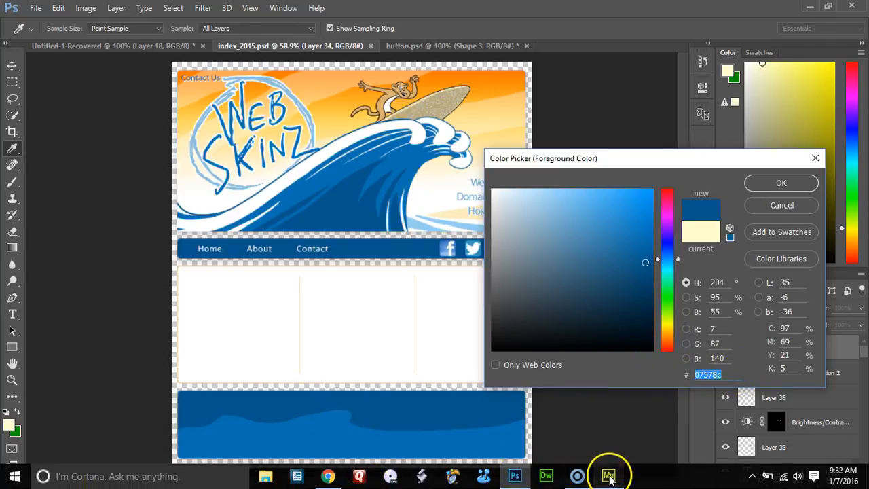
pyautogui.click(608, 476)
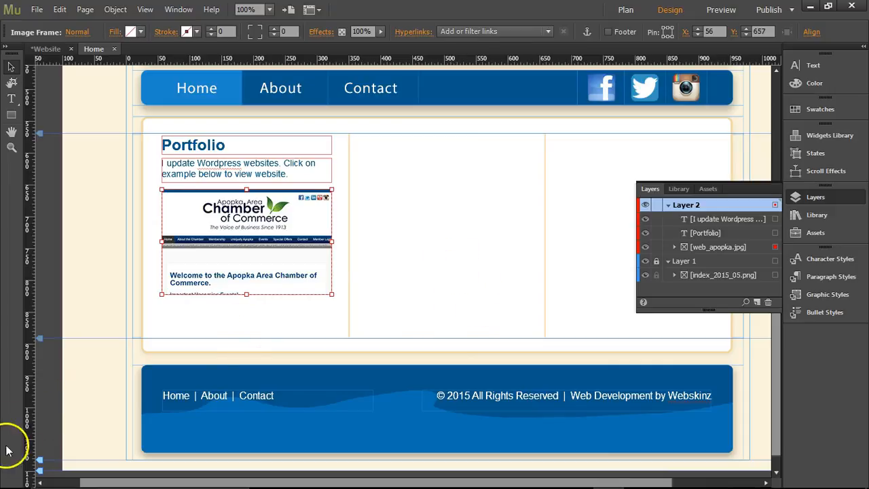
pyautogui.hotkey('alt', 'Tab')
# - Add a Stroke effect to Layer 18 of the chamber image document and set its color to 07578c
pyautogui.click(155, 46)
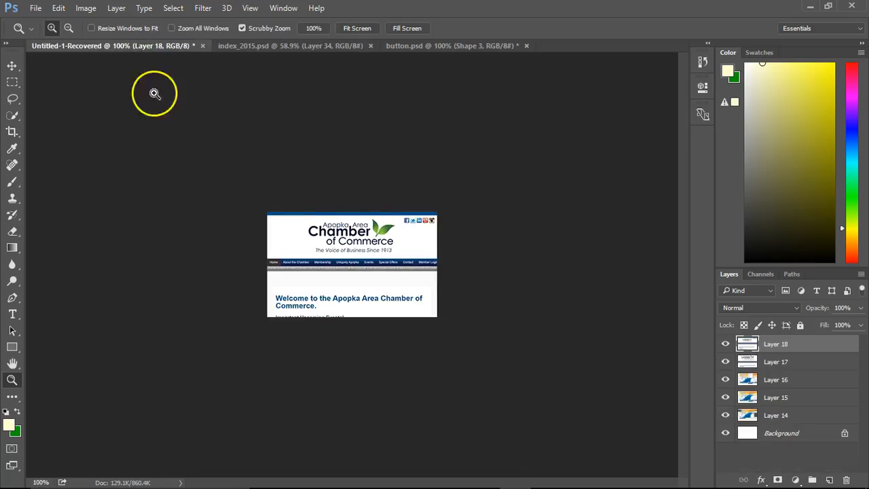
pyautogui.click(761, 479)
pyautogui.click(683, 360)
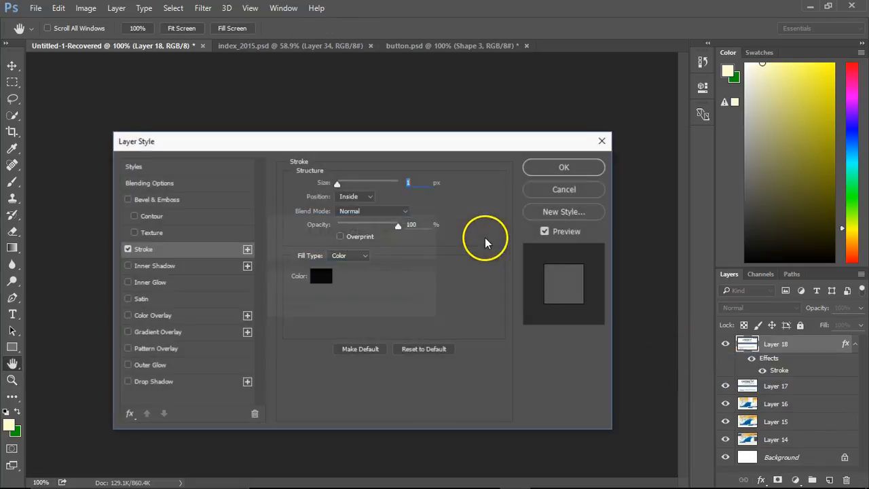
pyautogui.click(321, 275)
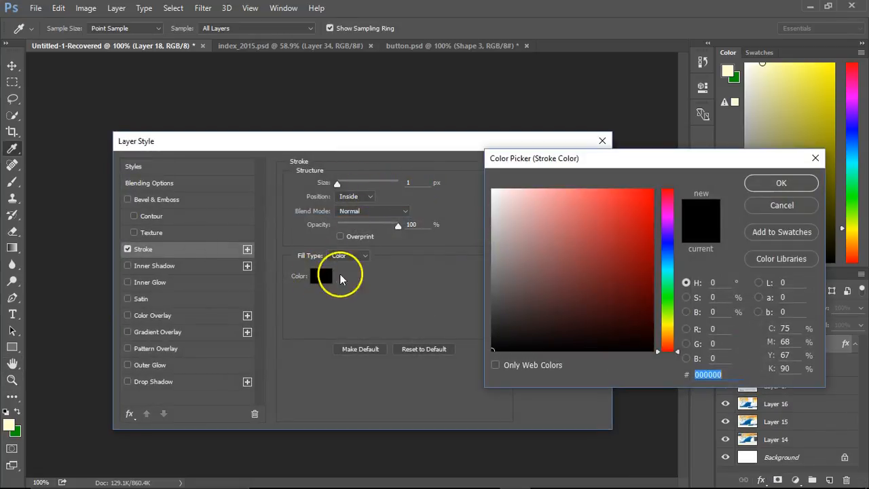
pyautogui.hotkey('ctrl', 'v')
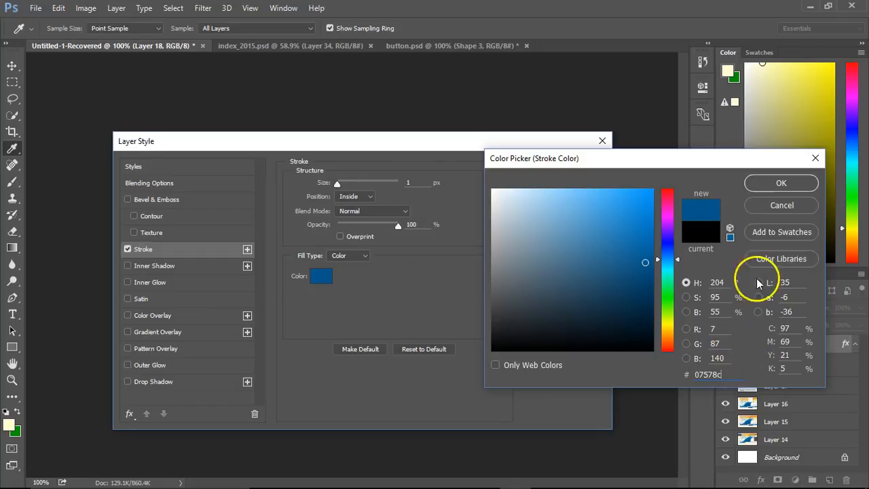
pyautogui.click(760, 183)
# - Keep the stroke at 1 px with the Inside position and apply the layer style to the chamber image
pyautogui.moveTo(505, 142); pyautogui.dragTo(574, 319)
pyautogui.click(420, 374)
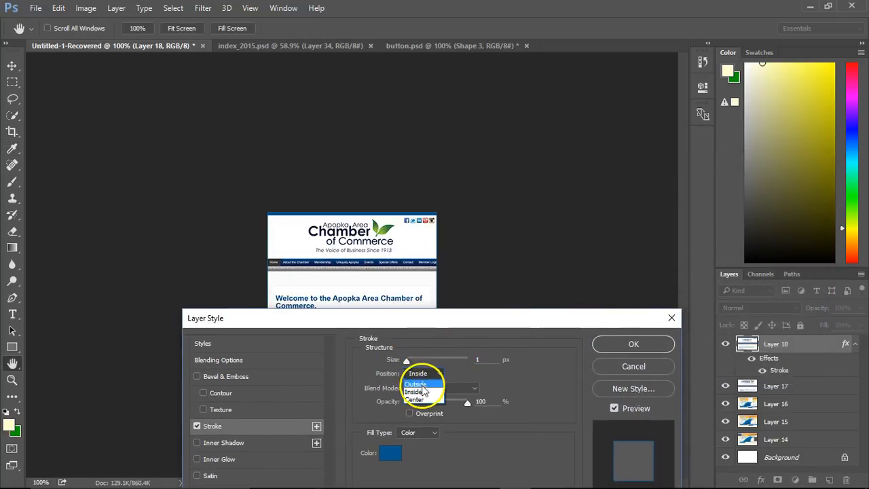
pyautogui.click(407, 362)
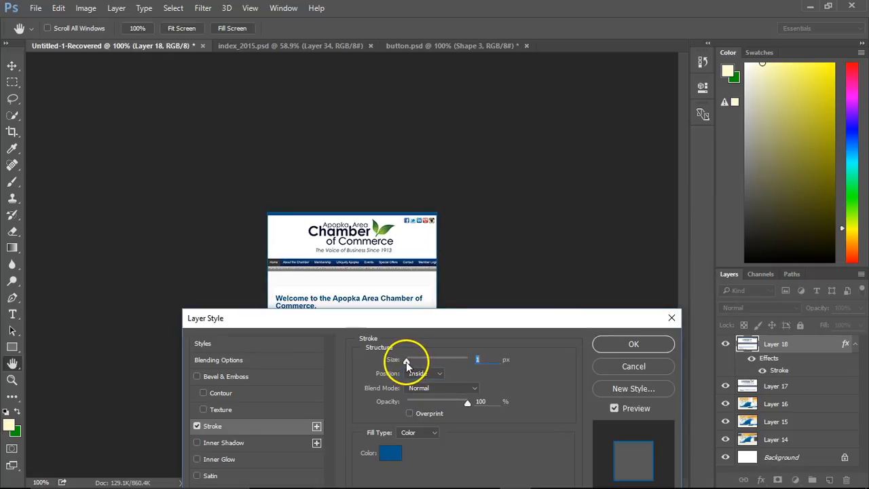
pyautogui.press('z')
pyautogui.click(633, 344)
# - Export the stroked chamber image for the web as a JPEG, overwriting web_apopka.jpg in the images folder
pyautogui.click(35, 10)
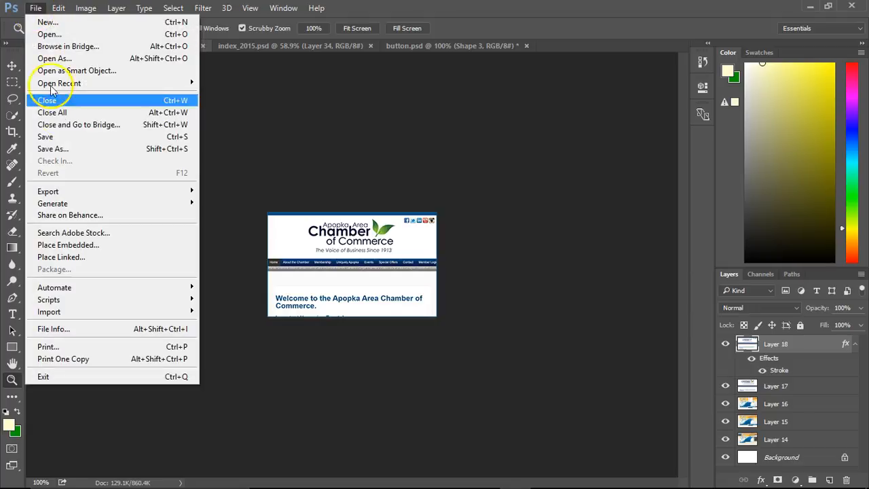
pyautogui.moveTo(187, 191)
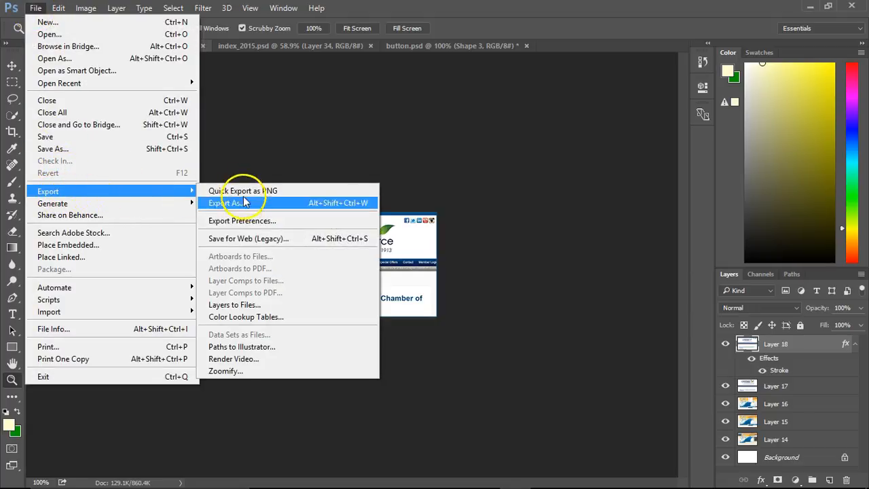
pyautogui.click(238, 239)
pyautogui.click(531, 457)
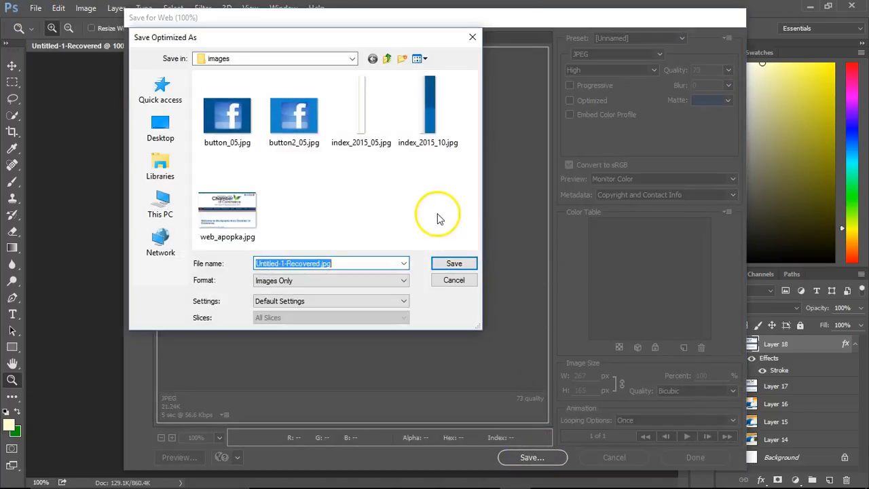
pyautogui.click(230, 216)
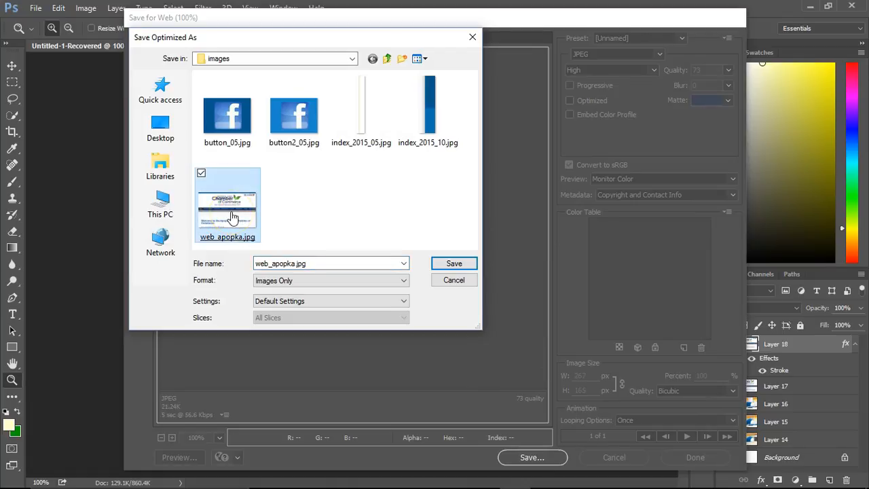
pyautogui.press('Return')
pyautogui.click(521, 272)
# - Switch to Muse and delete the old chamber image from the Portfolio column
pyautogui.moveTo(464, 485)
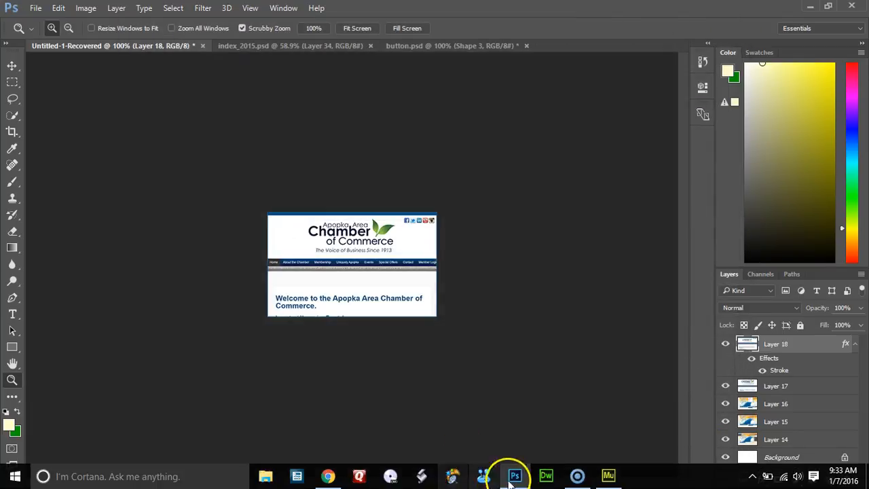
pyautogui.click(609, 475)
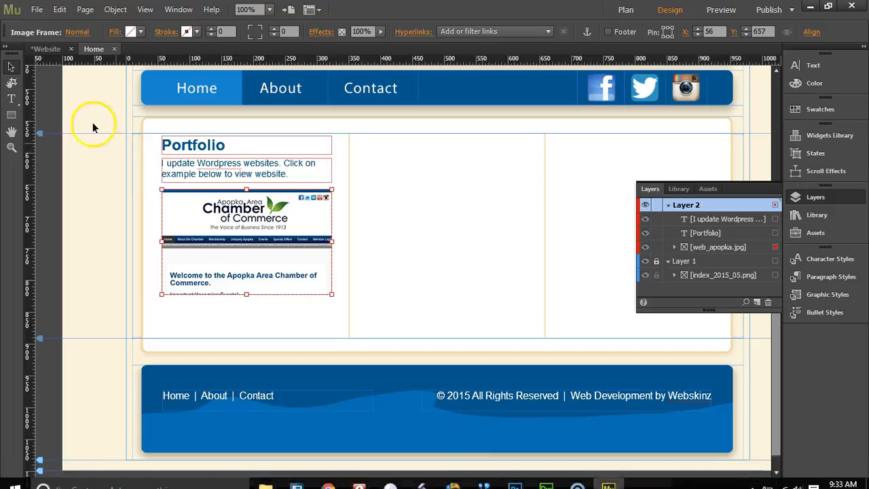
pyautogui.press('Delete')
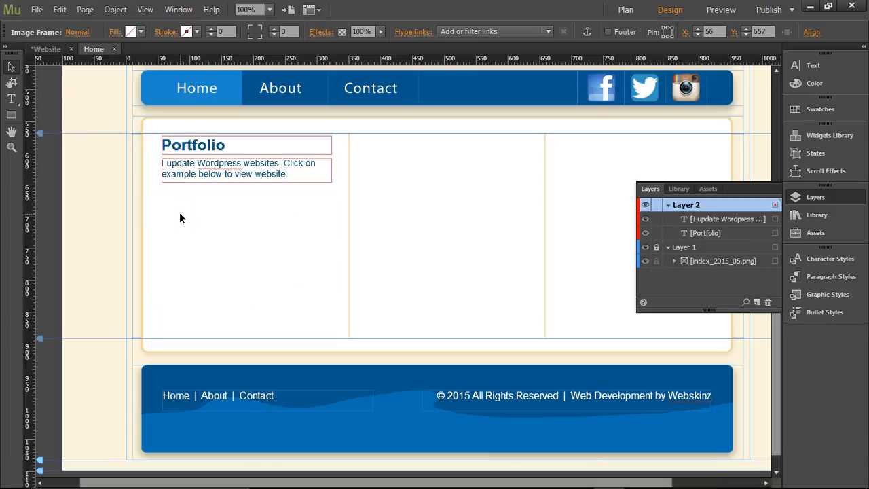
# - Place the updated web_apopka.jpg from the images folder below the Portfolio description
pyautogui.click(35, 10)
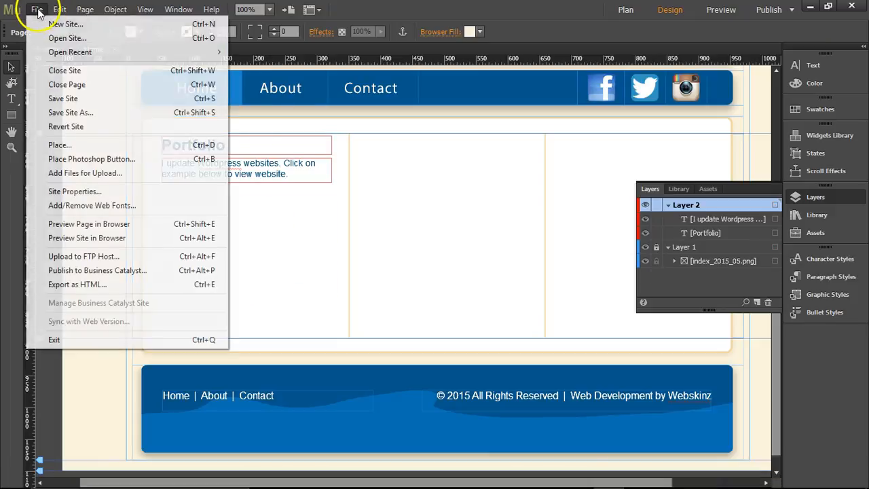
pyautogui.click(47, 140)
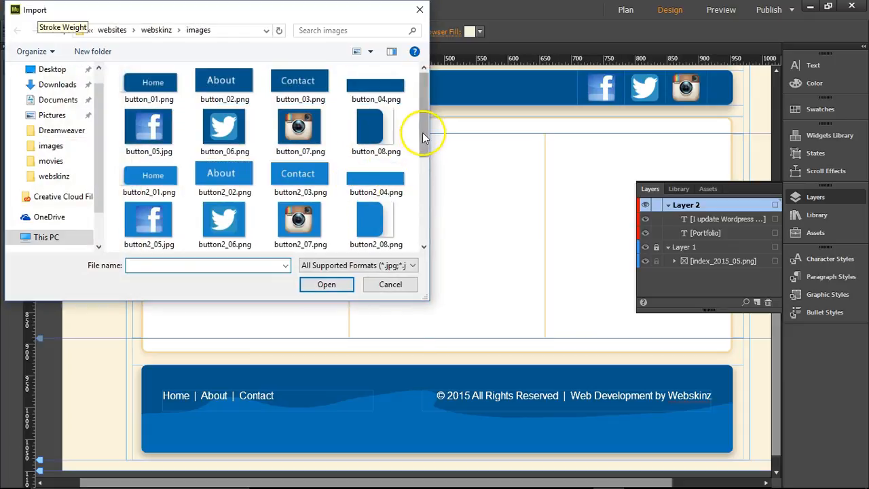
pyautogui.moveTo(423, 131); pyautogui.dragTo(423, 227)
pyautogui.doubleClick(380, 224)
pyautogui.click(182, 212)
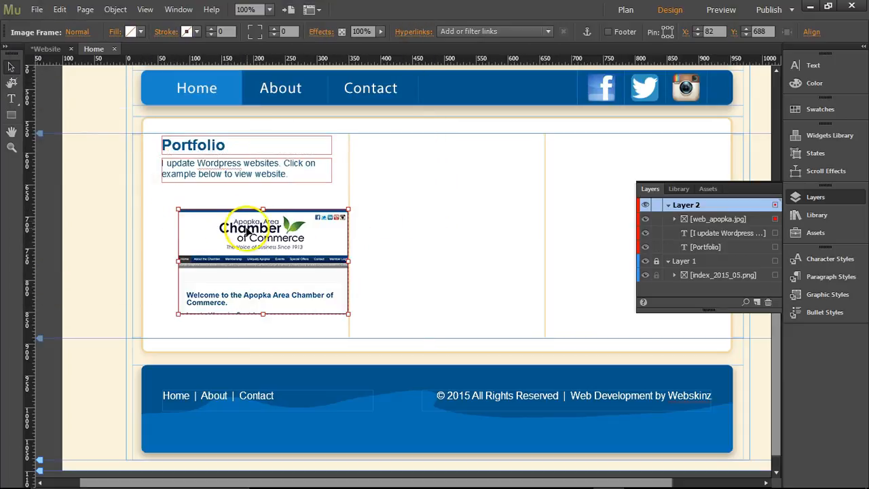
# - Align the placed chamber image under the description at X 56, Y 664 and preview its border on the Home page
pyautogui.moveTo(258, 229); pyautogui.dragTo(242, 214)
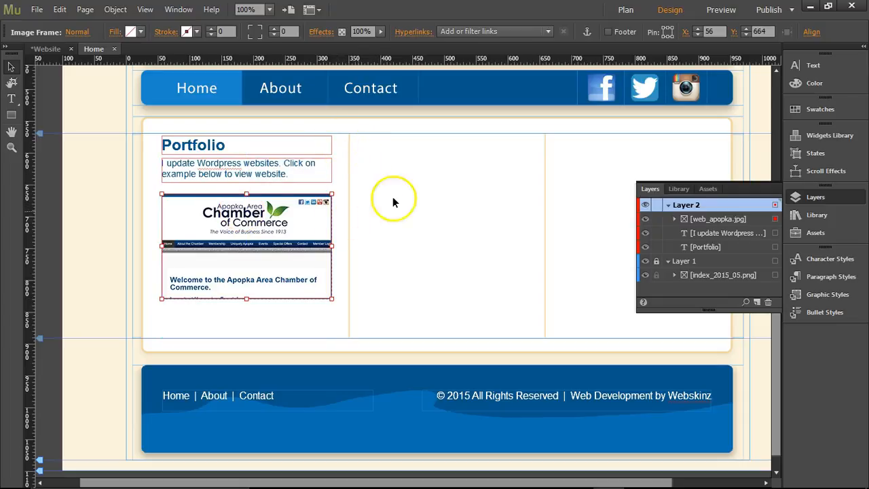
pyautogui.click(719, 10)
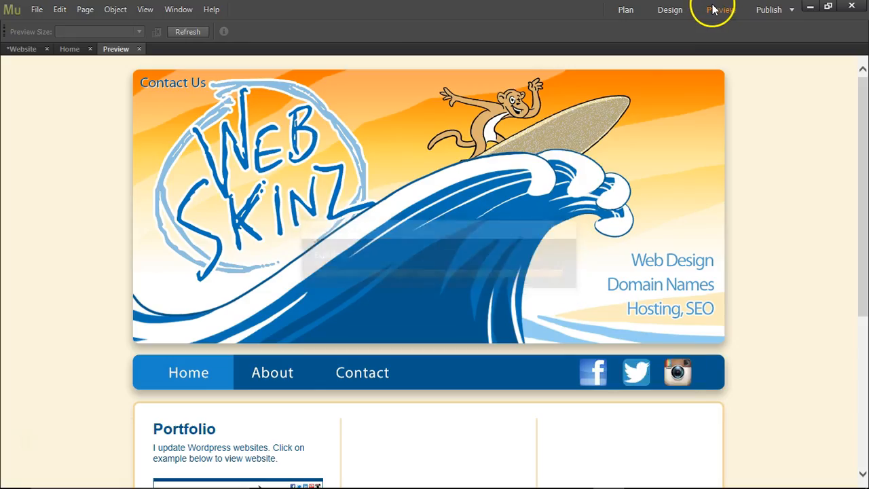
pyautogui.scroll(-4, 396, 193)
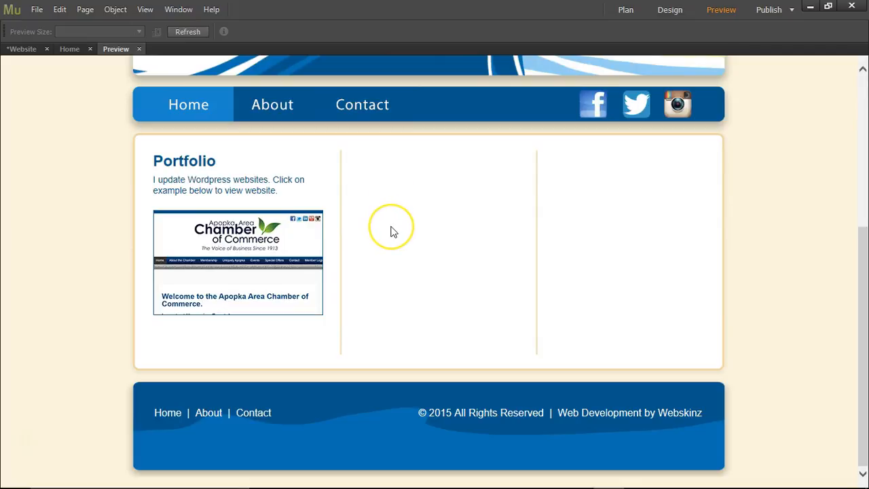